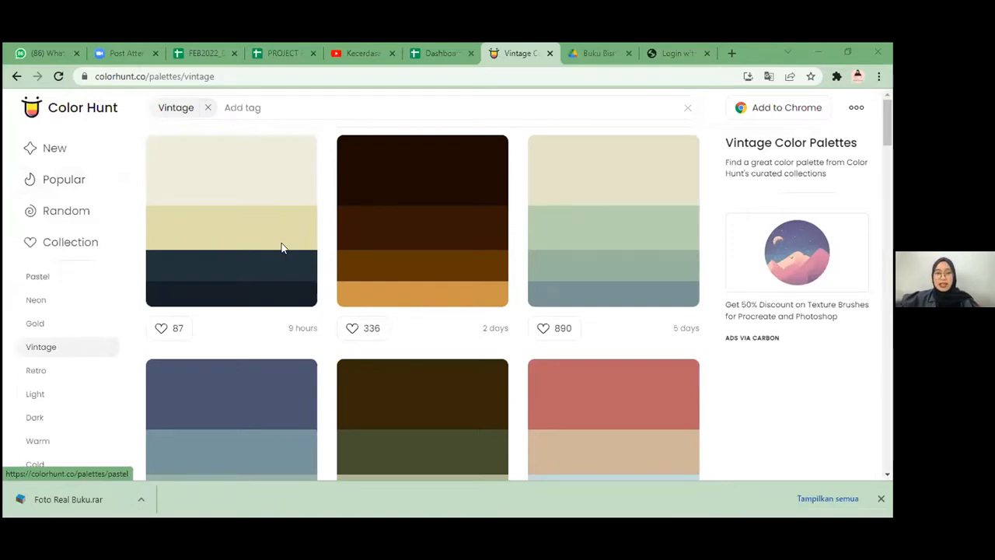
# Step: Open the Color Hunt home page at colorhunt.co
pyautogui.click(281, 76)
pyautogui.write('color')
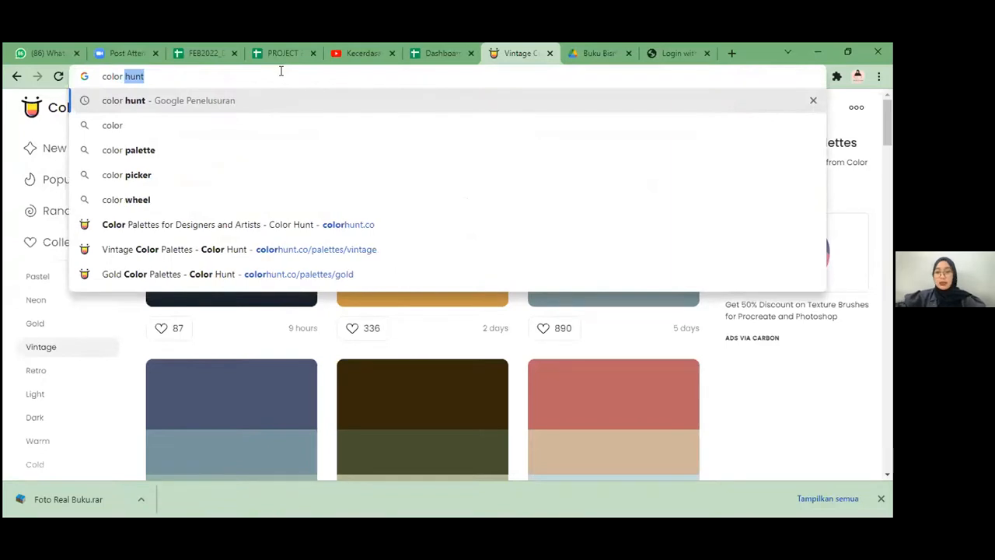
pyautogui.press('Return')
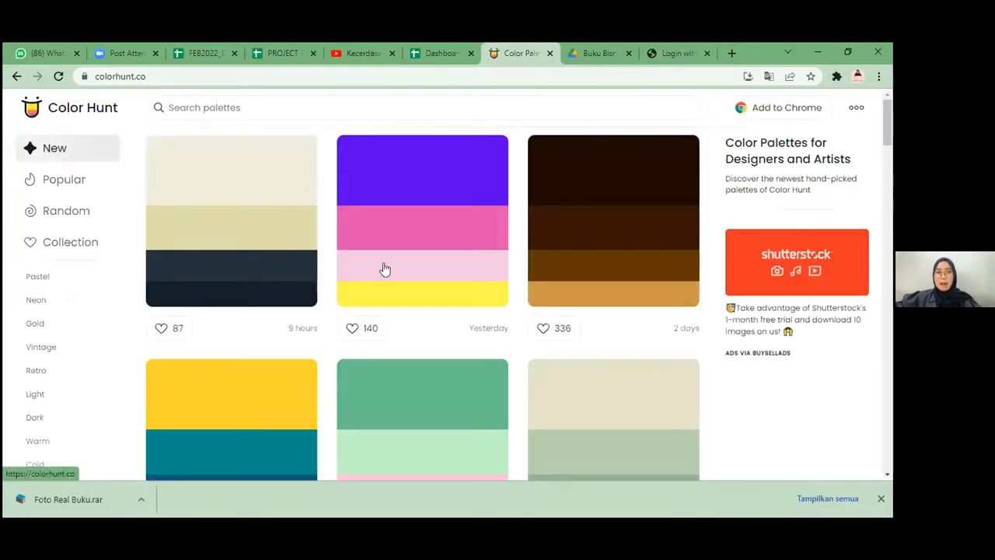
# Step: Browse the newest colour palettes on Color Hunt and examine their colour combinations
pyautogui.scroll(-2, 231, 218)
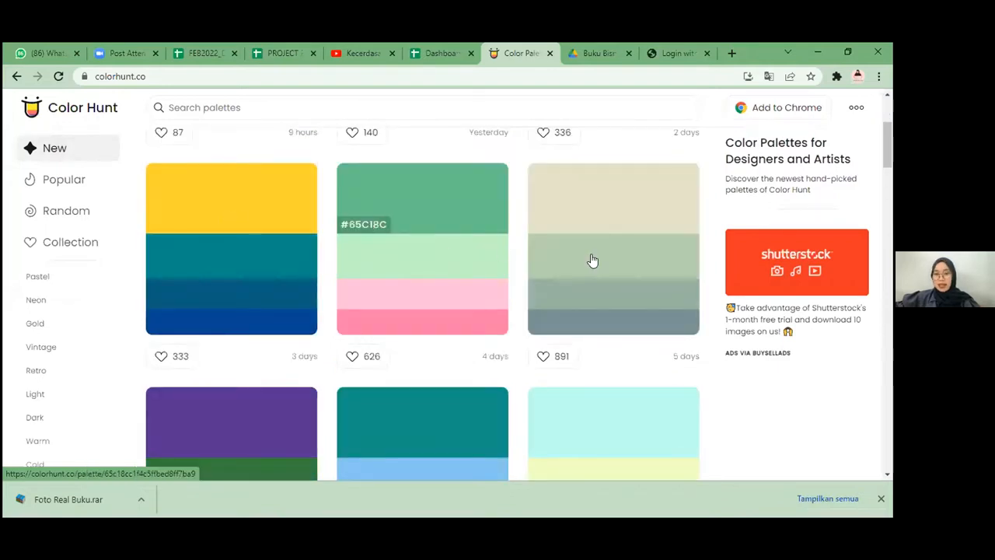
pyautogui.scroll(-3, 594, 272)
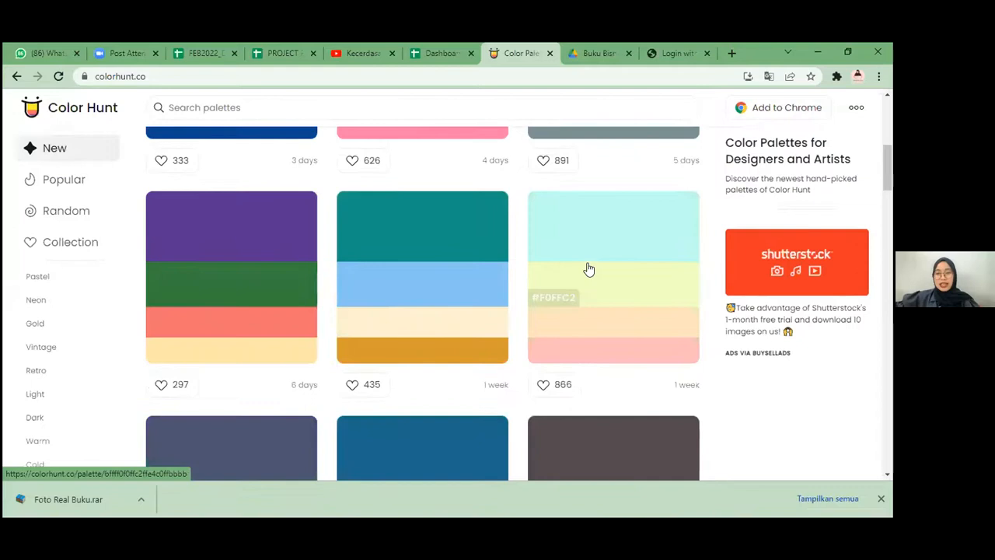
pyautogui.scroll(-1, 585, 264)
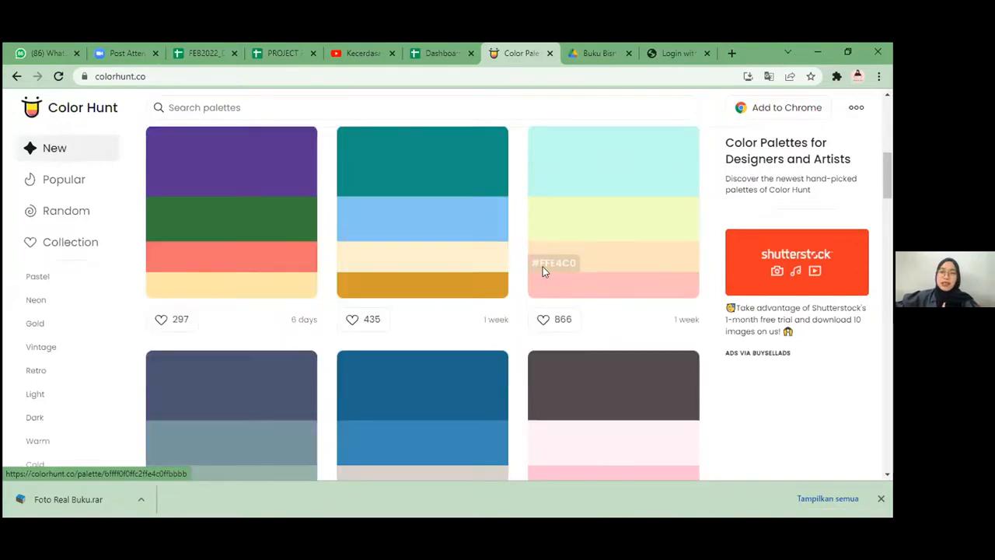
pyautogui.scroll(-1, 427, 256)
pyautogui.scroll(-2, 425, 271)
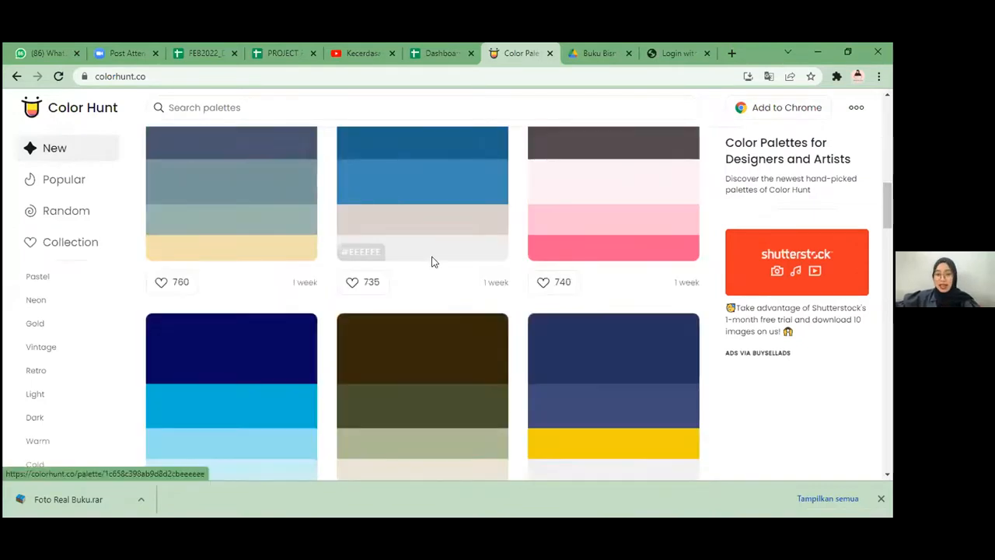
pyautogui.scroll(5, 358, 252)
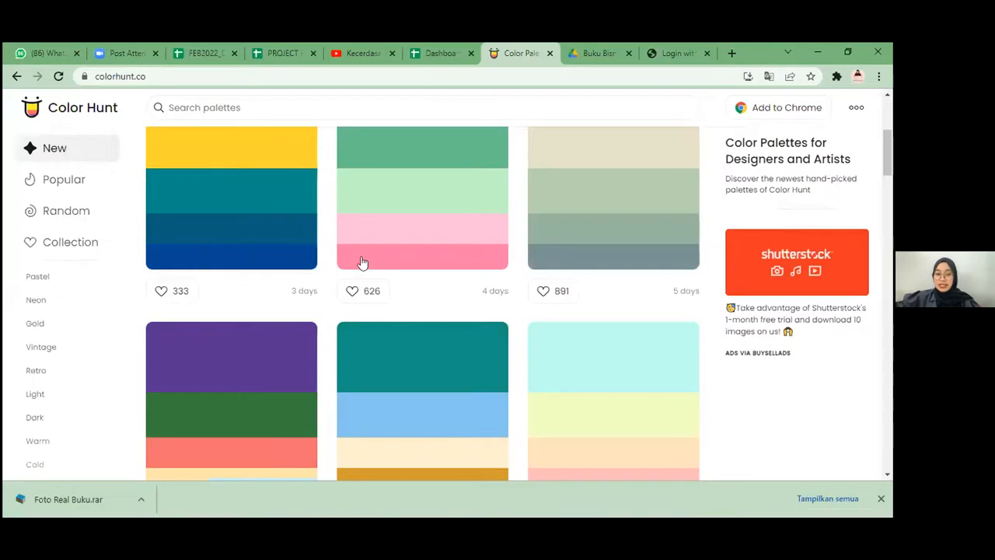
pyautogui.scroll(-2, 366, 264)
pyautogui.scroll(-2, 369, 261)
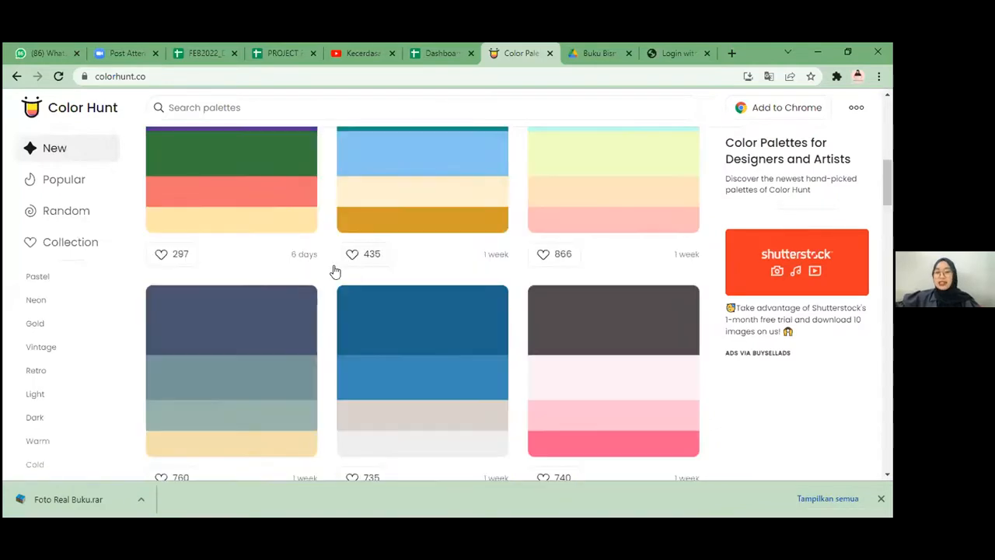
pyautogui.scroll(-2, 334, 271)
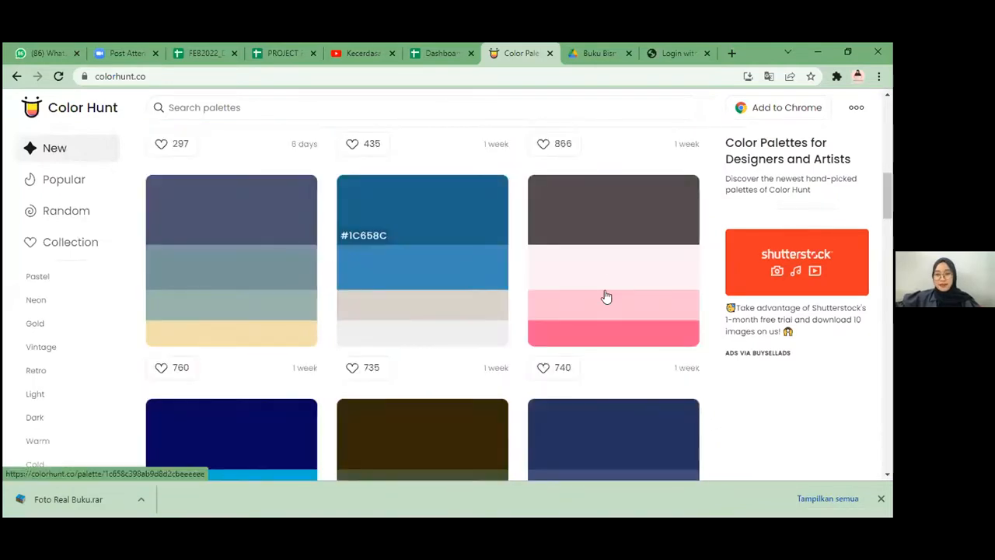
pyautogui.scroll(-3, 145, 224)
pyautogui.scroll(-1, 149, 206)
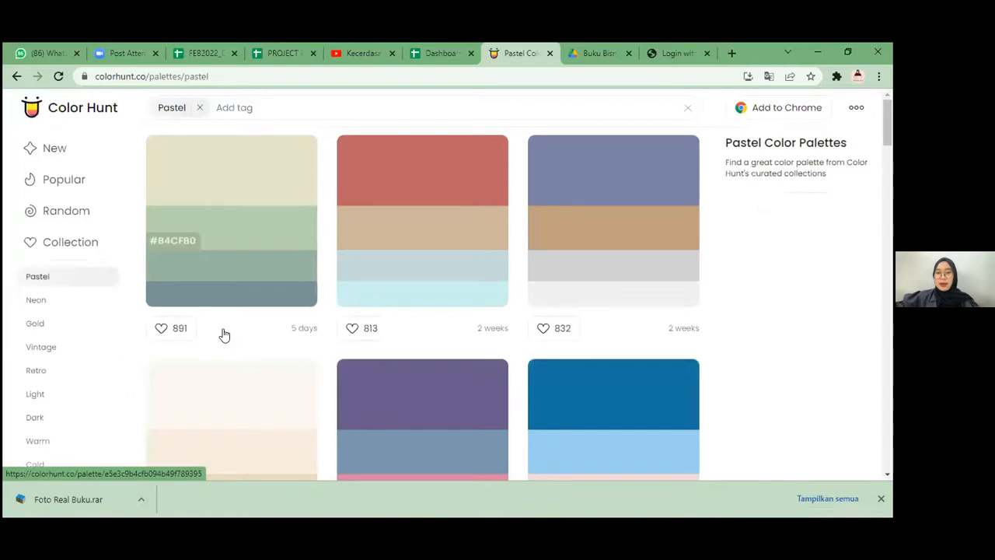
# Step: Look through the Pastel and Neon palette collections
pyautogui.scroll(-5, 370, 308)
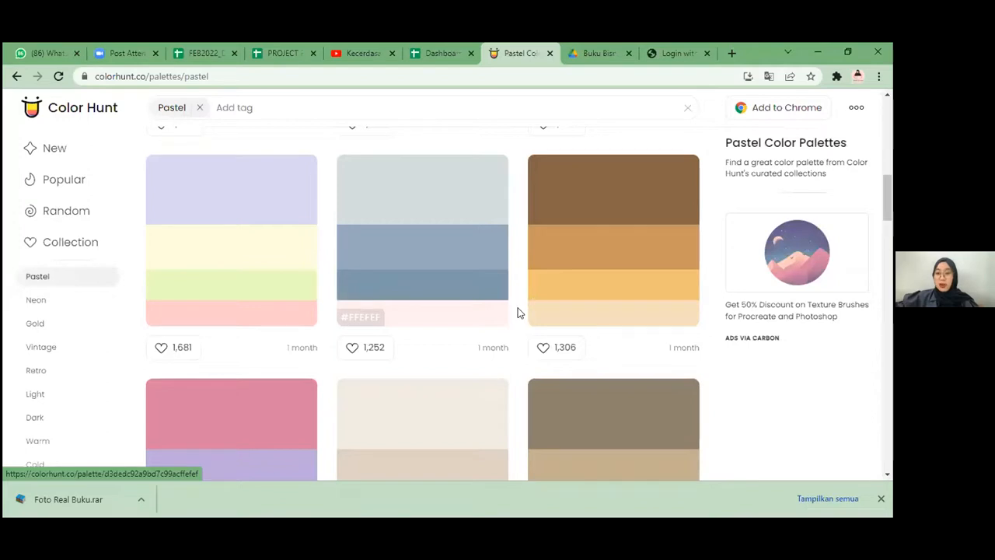
pyautogui.scroll(-10, 481, 317)
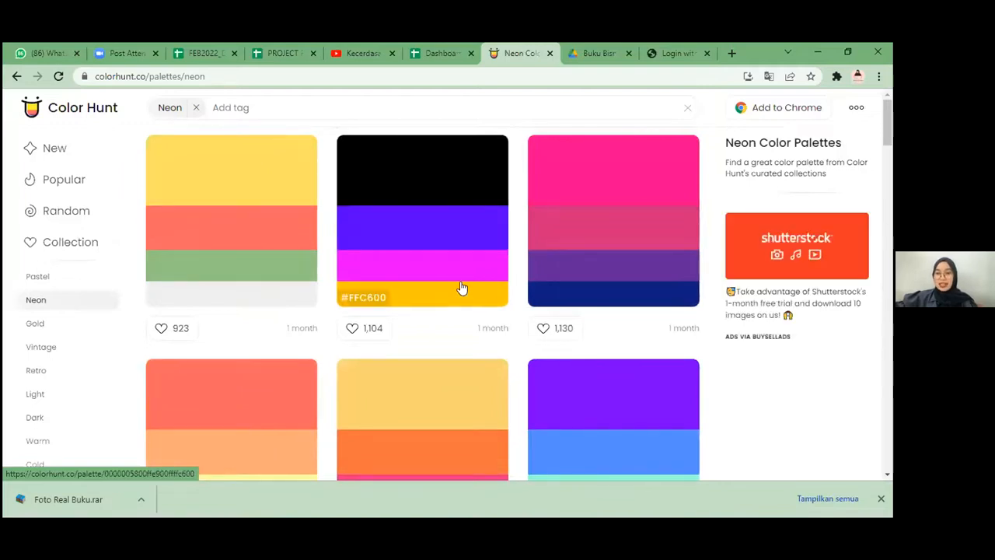
pyautogui.scroll(-2, 460, 288)
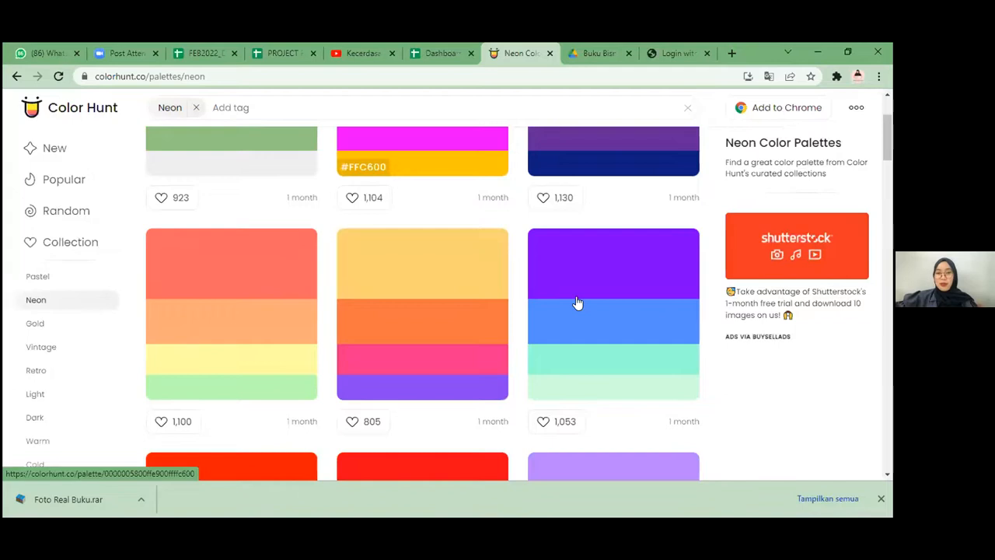
pyautogui.scroll(-5, 328, 233)
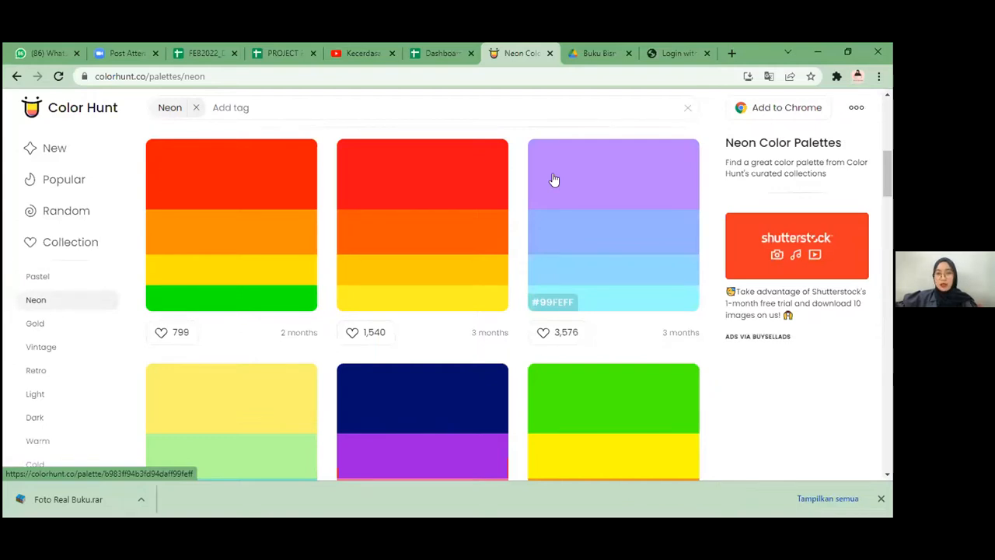
# Step: Look through the Gold palette collection and view the Vintage palettes
pyautogui.click(35, 322)
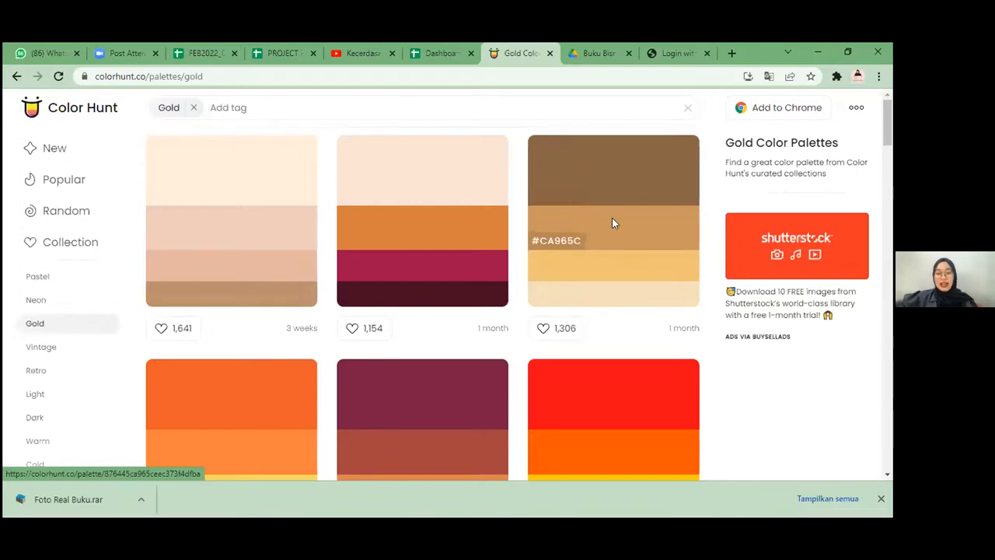
pyautogui.scroll(-5, 163, 226)
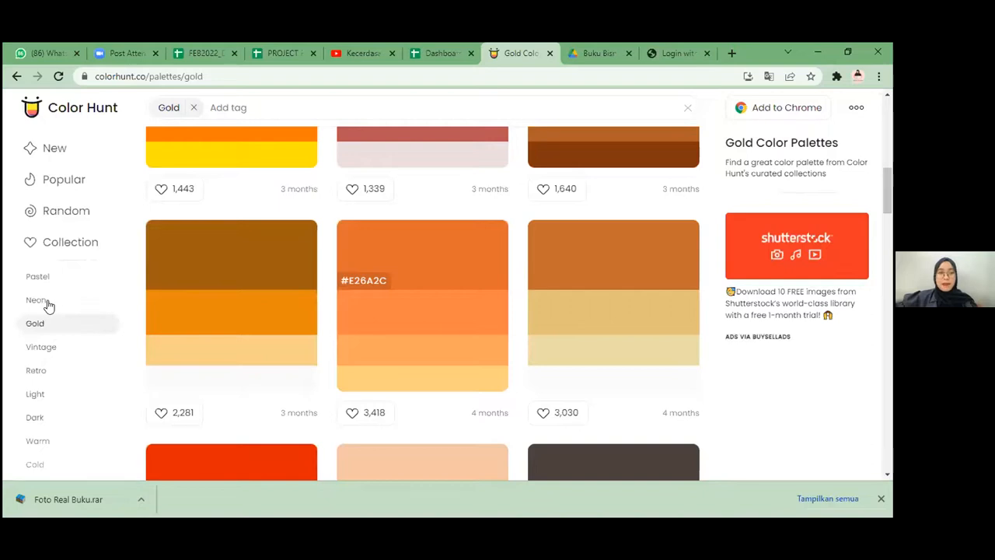
pyautogui.scroll(-5, 42, 345)
pyautogui.click(42, 346)
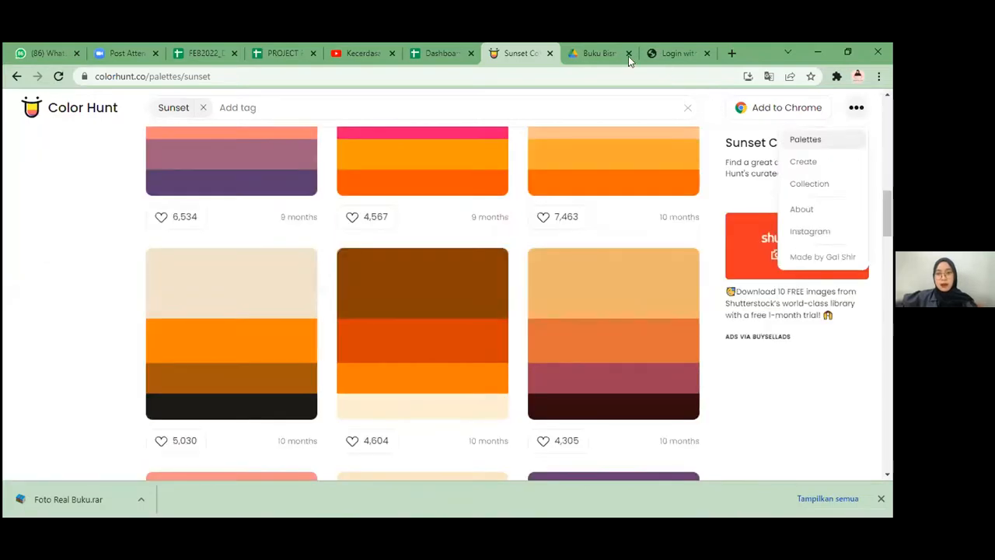
# Step: Open textstudio.co in a new browser tab
pyautogui.click(695, 57)
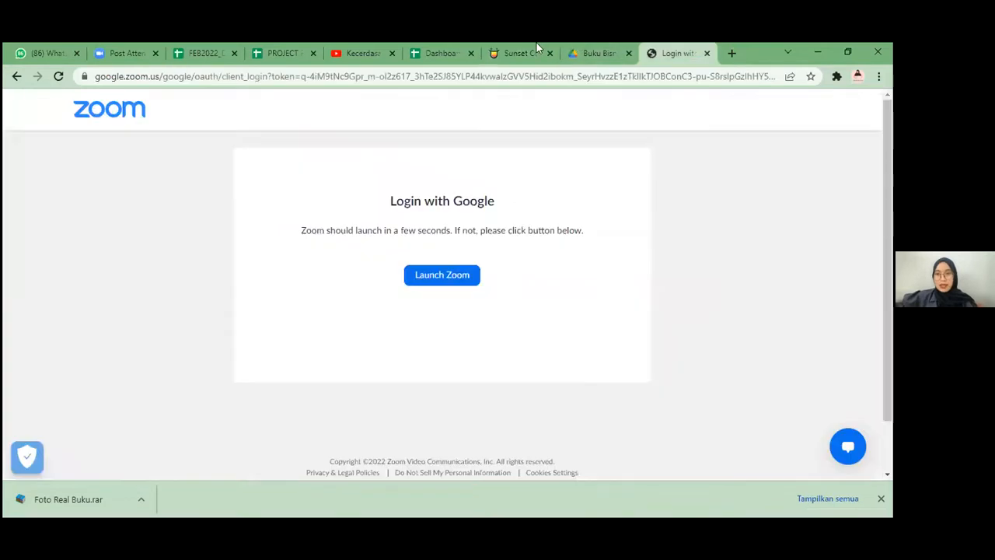
pyautogui.click(498, 49)
pyautogui.click(731, 54)
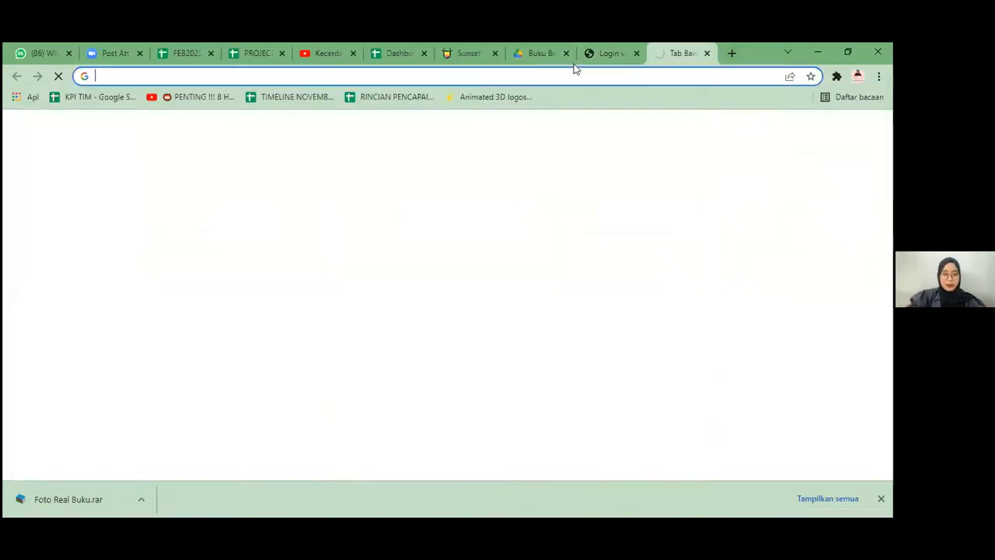
pyautogui.write('te')
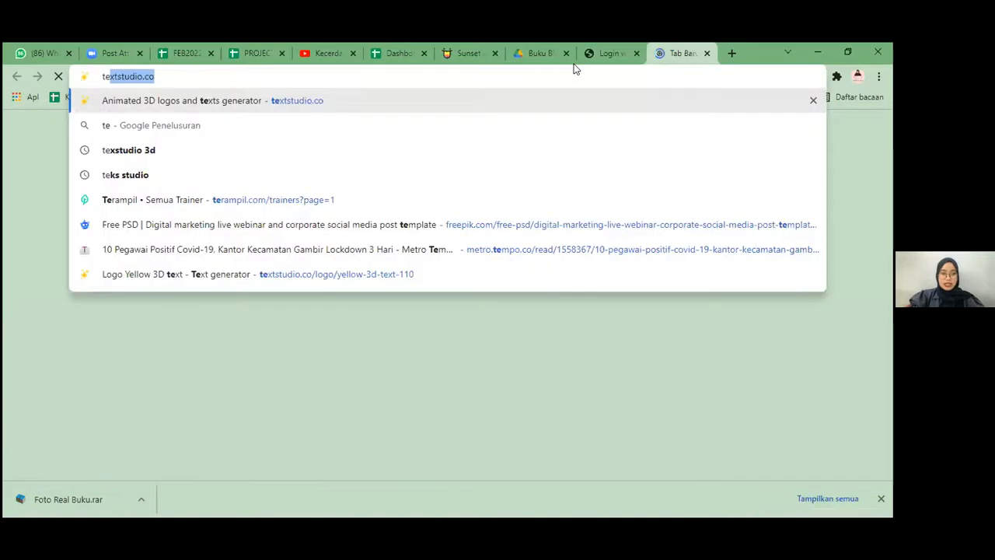
pyautogui.write('xt')
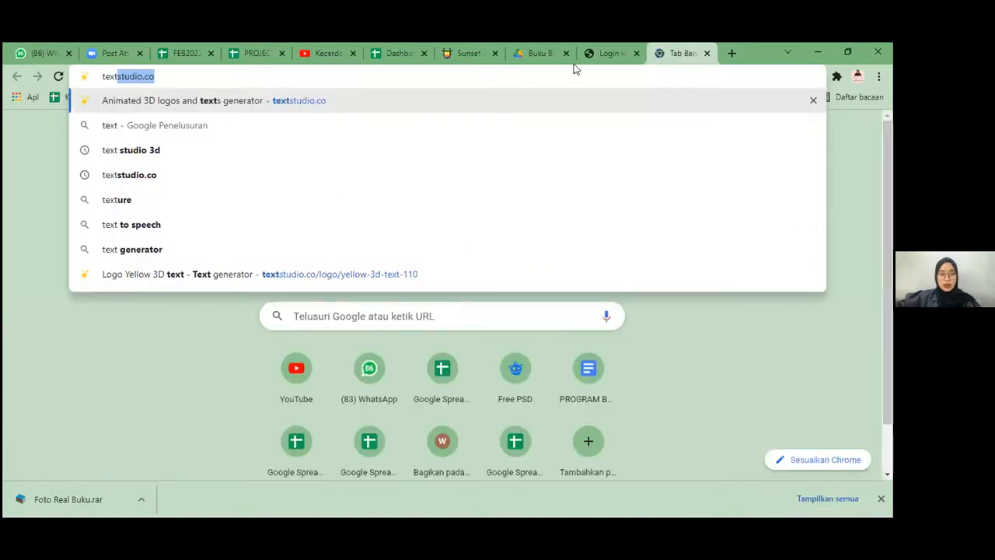
pyautogui.press('Return')
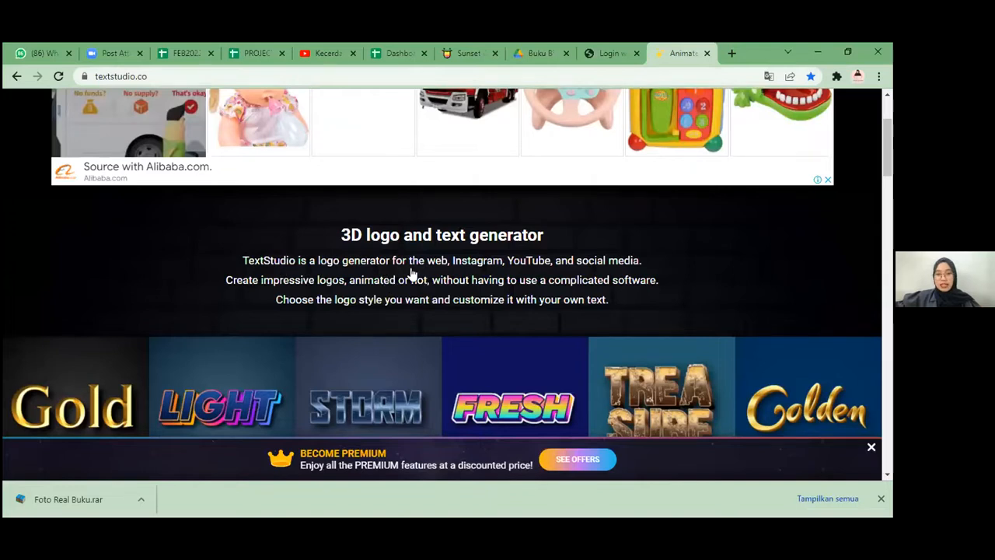
# Step: Browse the 3D text style gallery and open the multicolor Happy Birthday logo template, dismissing the ad
pyautogui.scroll(-20, 416, 271)
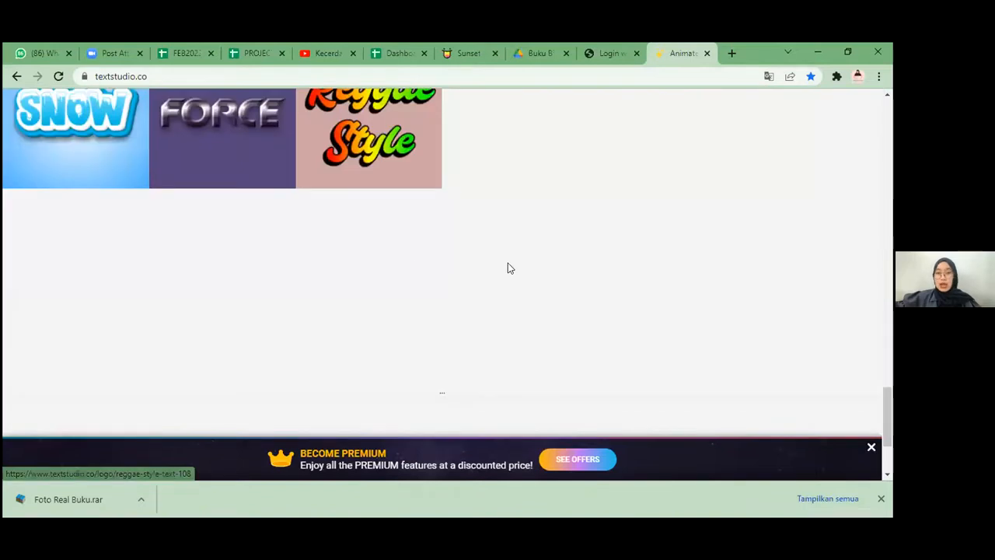
pyautogui.scroll(-2, 509, 263)
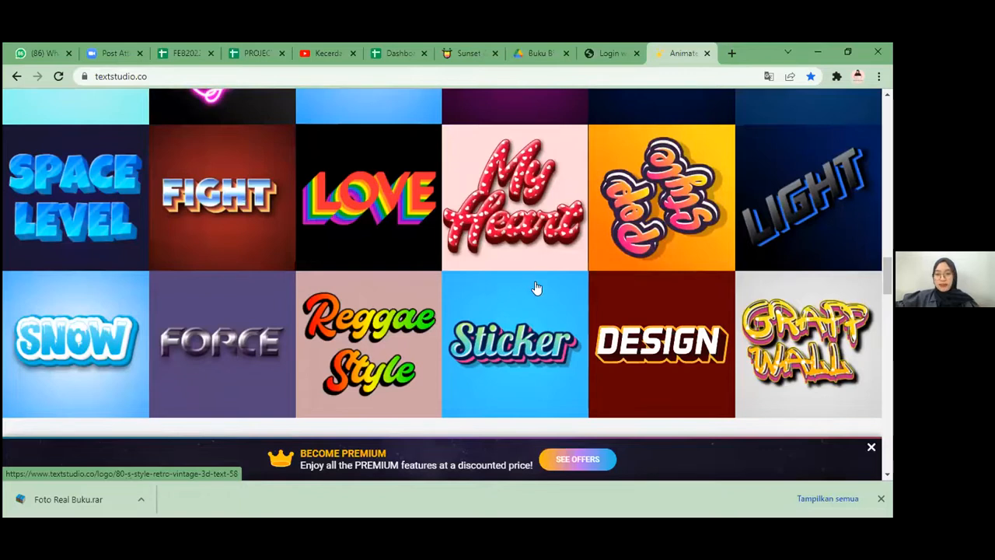
pyautogui.scroll(-5, 467, 276)
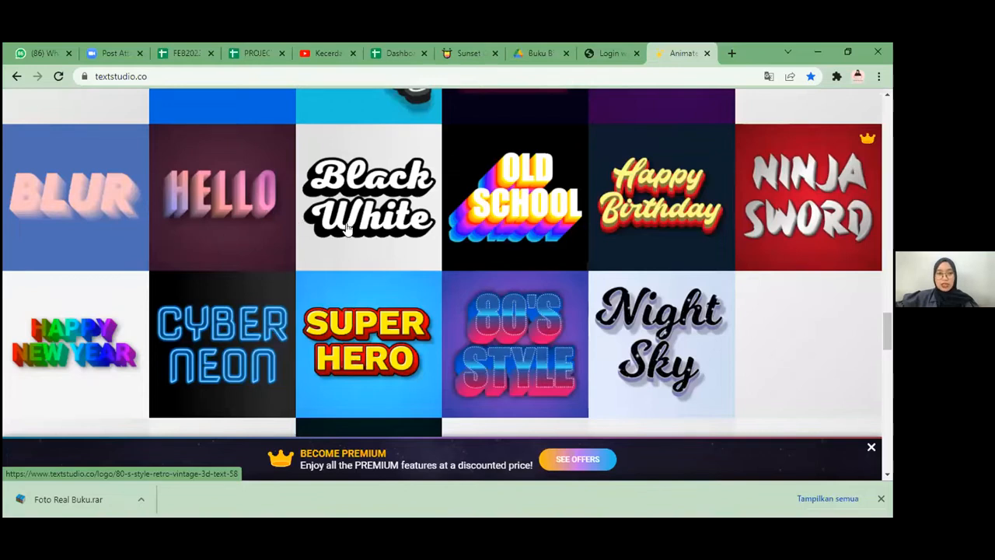
pyautogui.scroll(-1, 366, 237)
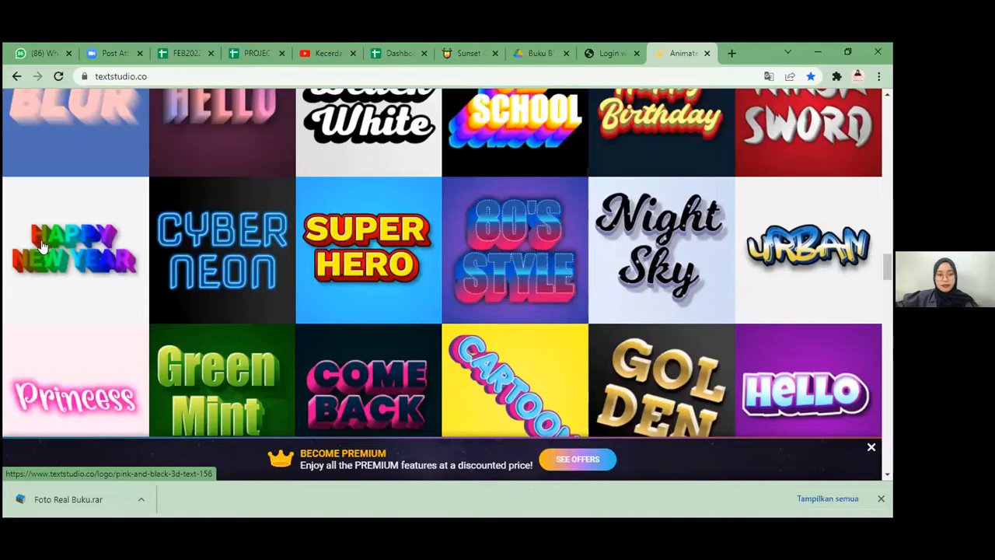
pyautogui.scroll(10, 42, 247)
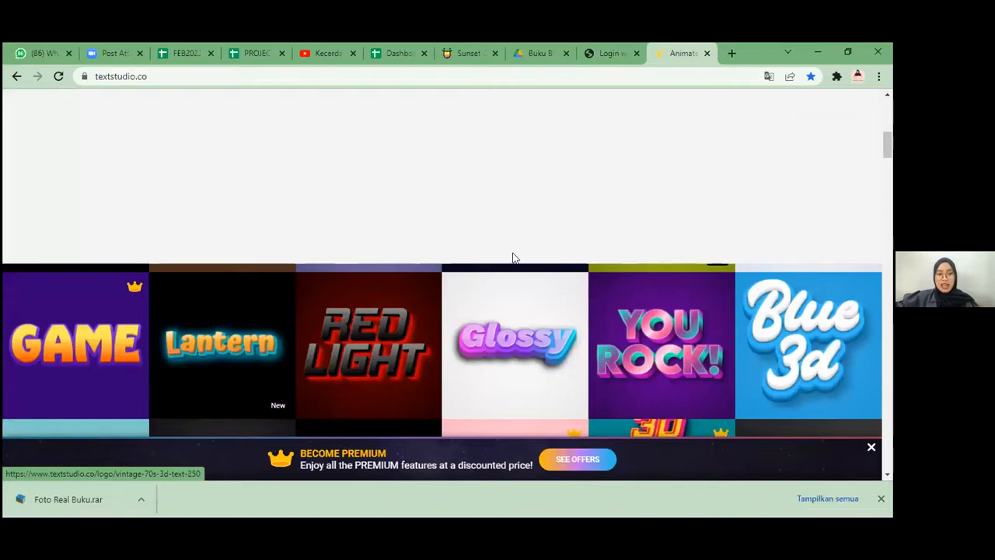
pyautogui.click(109, 209)
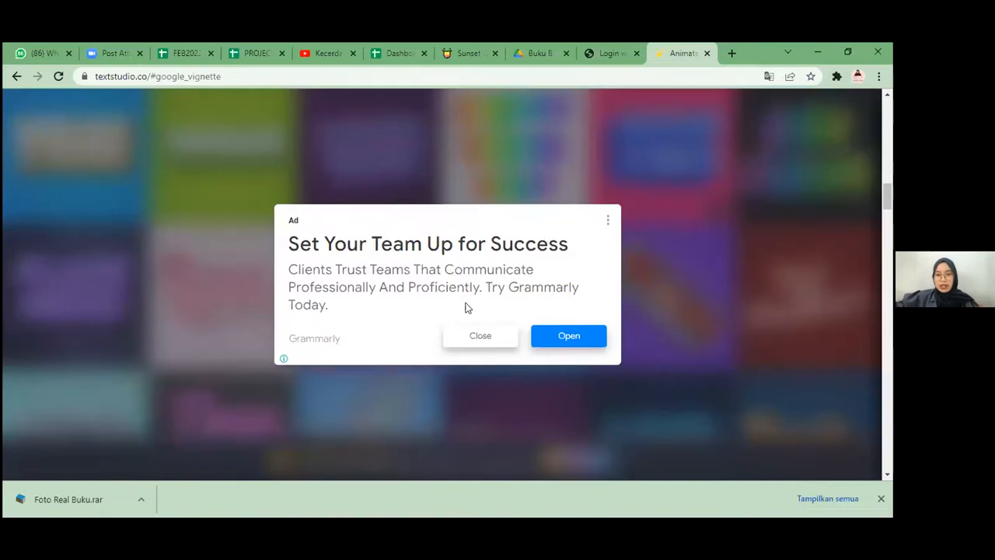
pyautogui.click(475, 338)
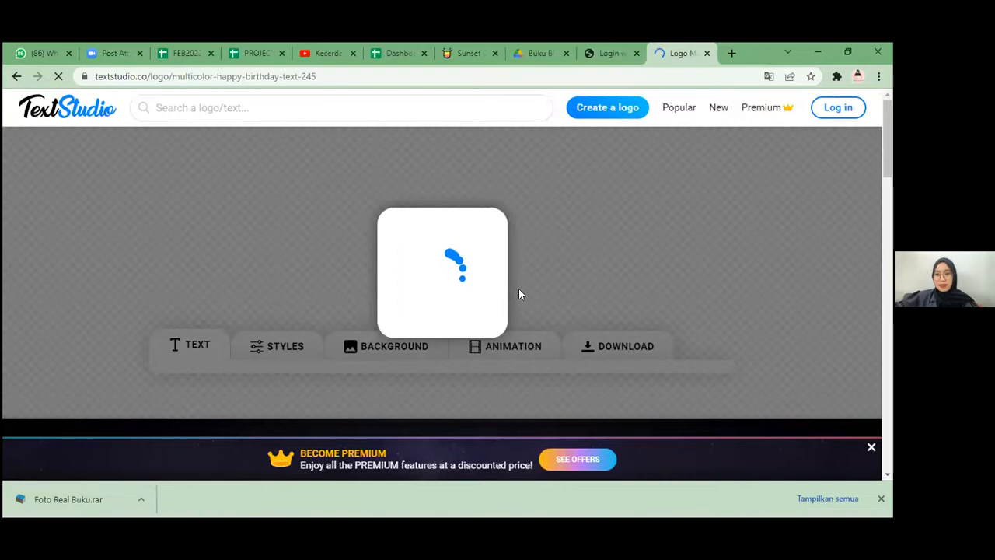
pyautogui.scroll(-1, 490, 305)
pyautogui.scroll(-1, 415, 297)
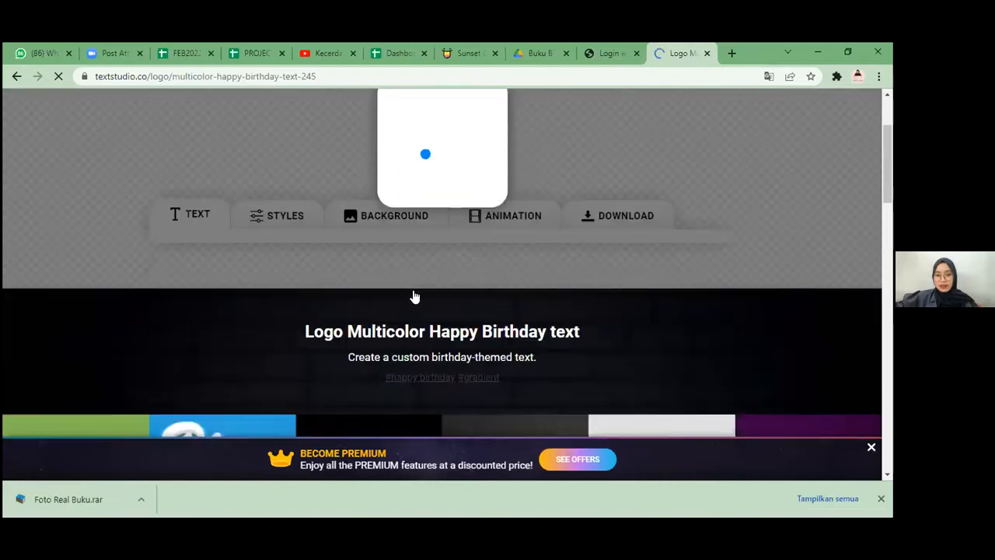
pyautogui.scroll(-6, 309, 278)
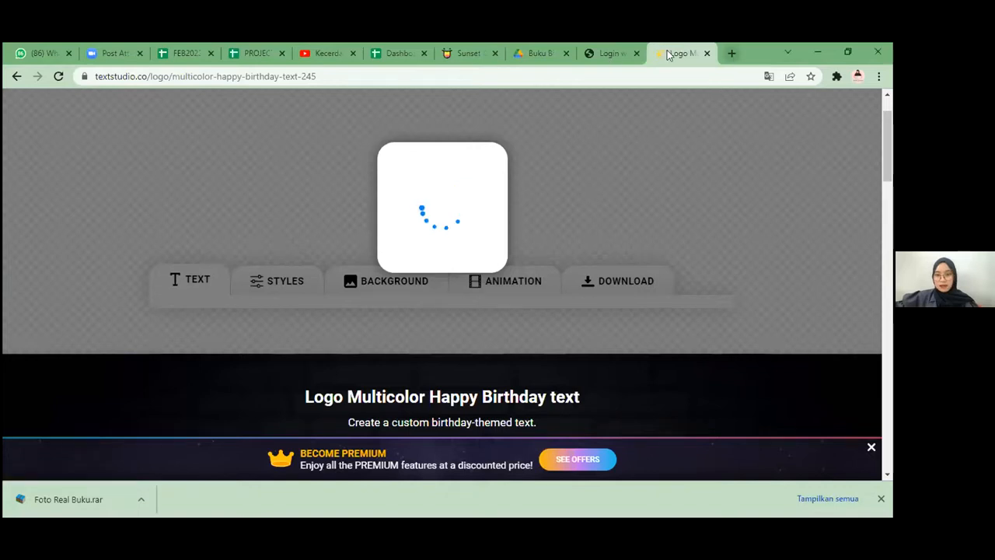
# Step: Open an extra blank browser tab, return to the Happy Birthday template and show where its text is edited
pyautogui.hotkey('ctrl', 't')
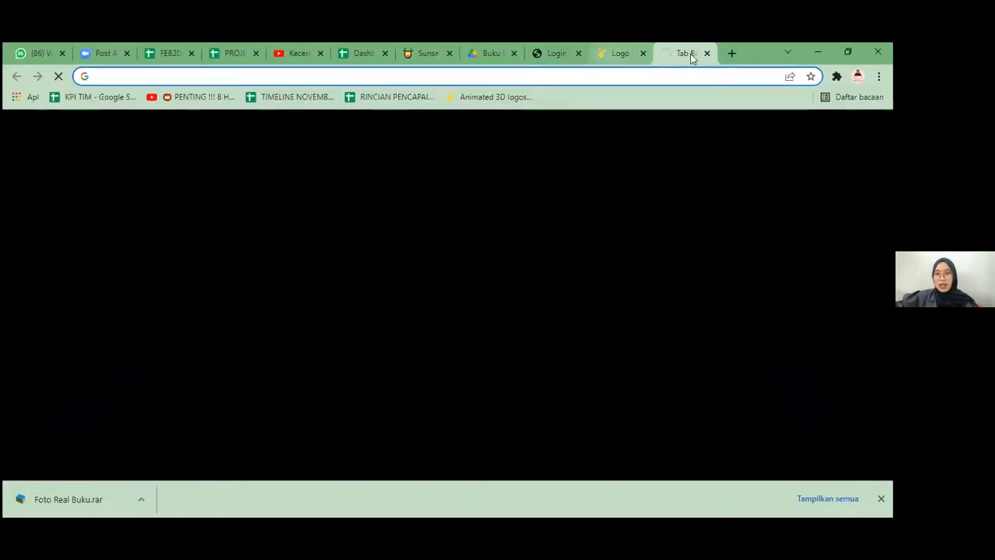
pyautogui.click(620, 53)
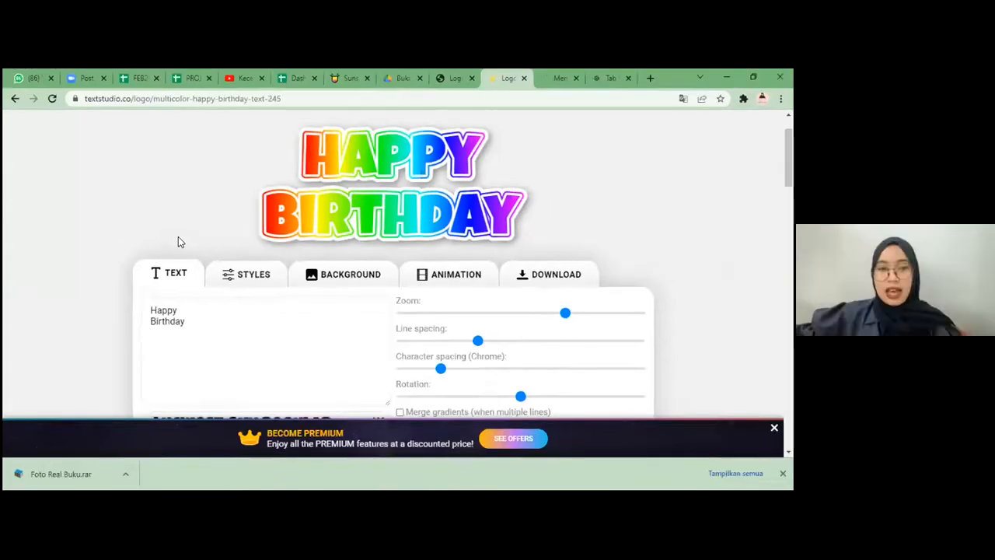
pyautogui.click(204, 319)
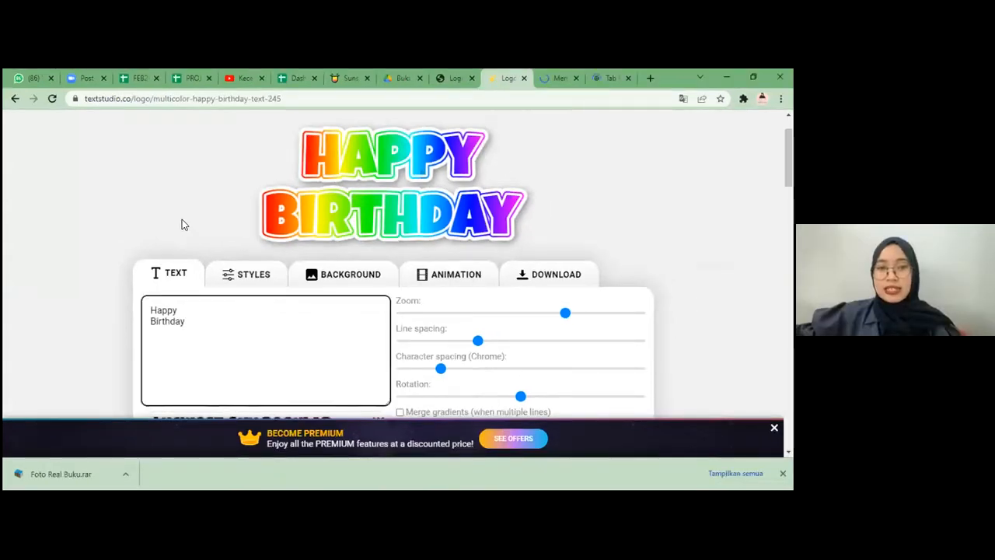
pyautogui.click(271, 174)
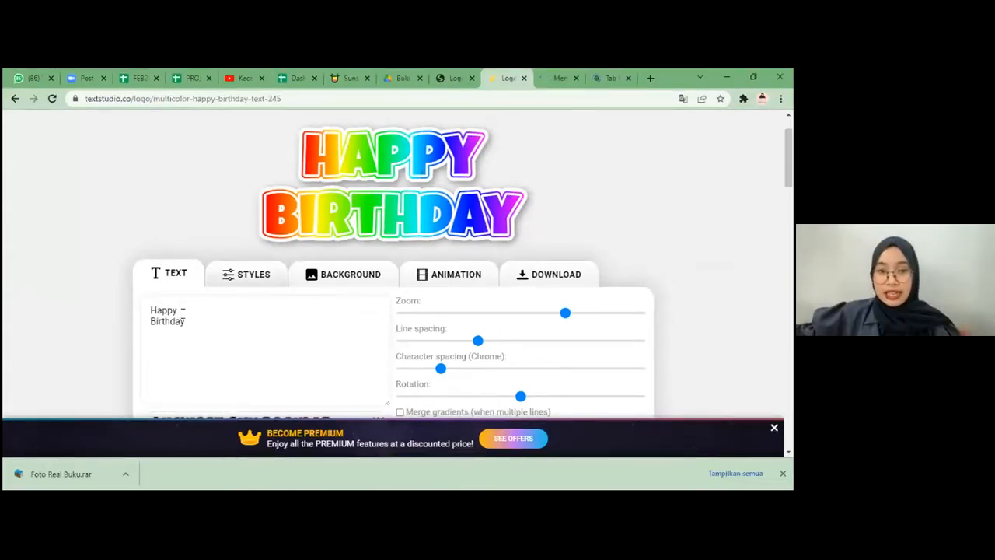
# Step: Replace the Happy Birthday text with "Promo" on the first line and "12.12" on the second line
pyautogui.moveTo(187, 322); pyautogui.dragTo(148, 305)
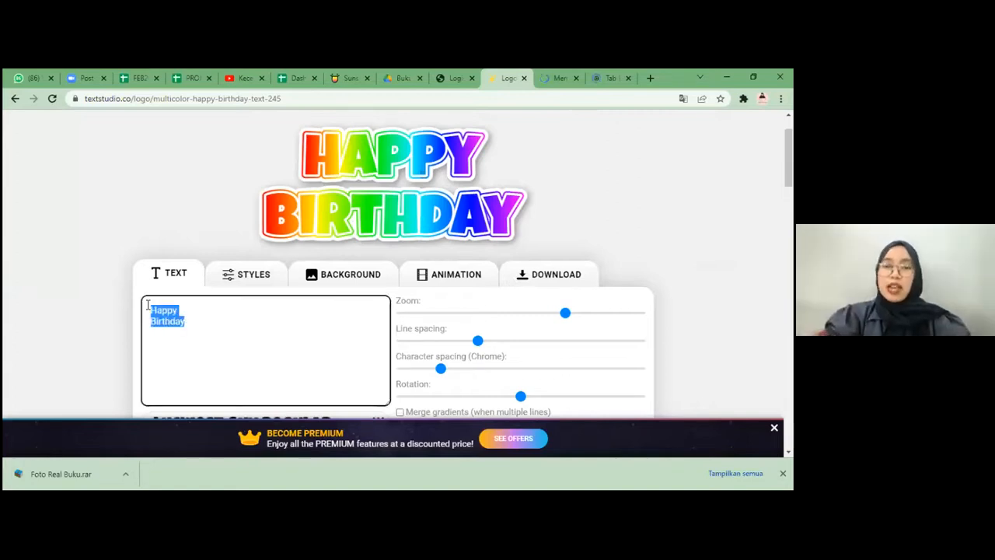
pyautogui.write('Promo')
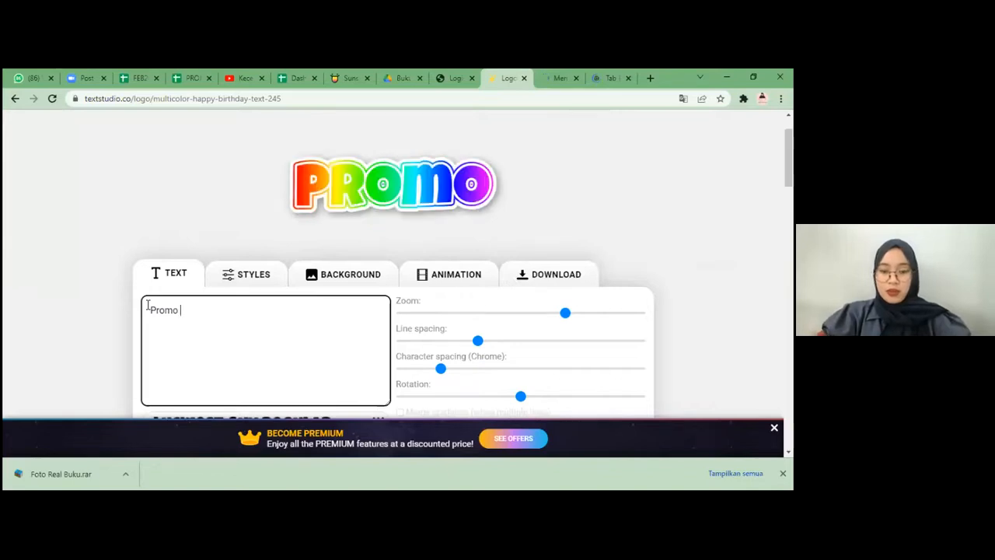
pyautogui.write(' 12.12')
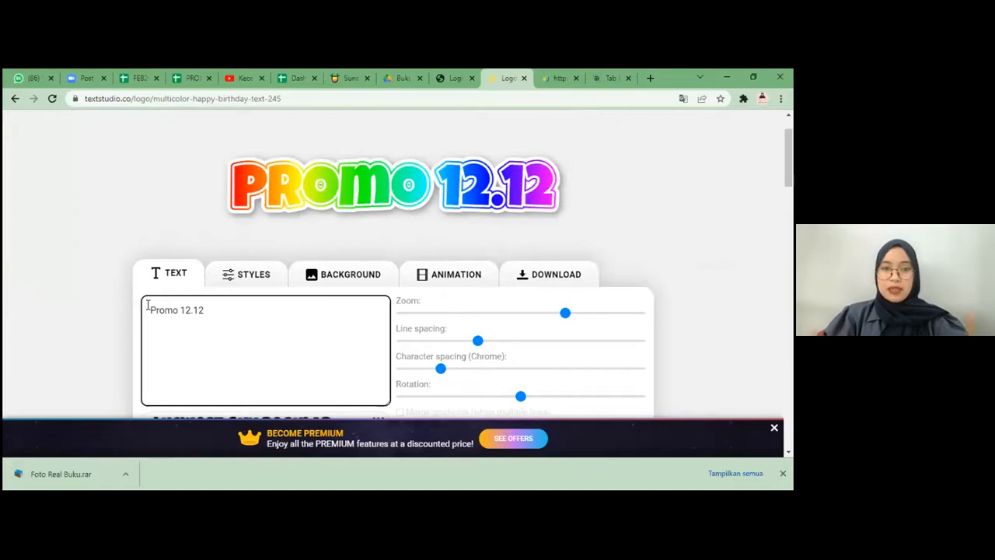
pyautogui.press('BackSpace')
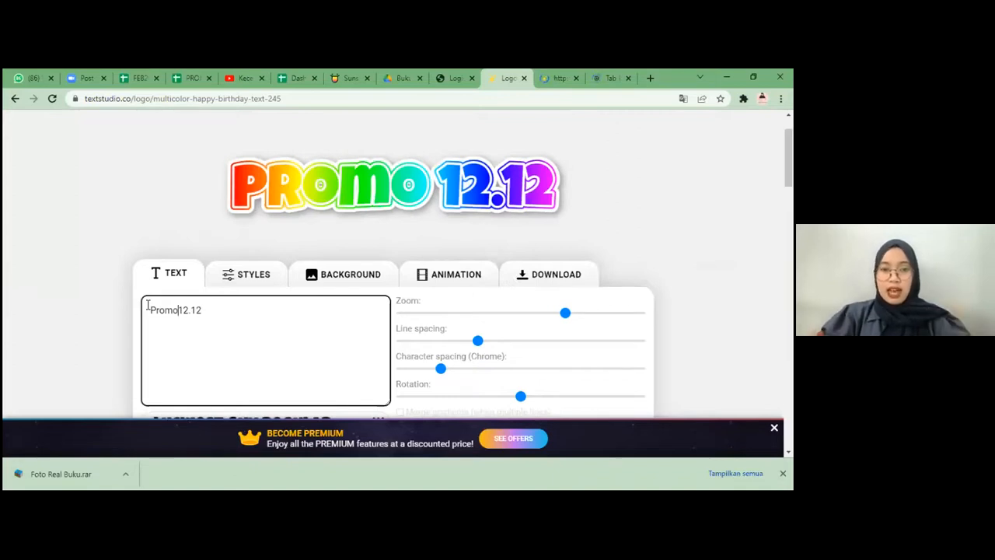
pyautogui.press('Return')
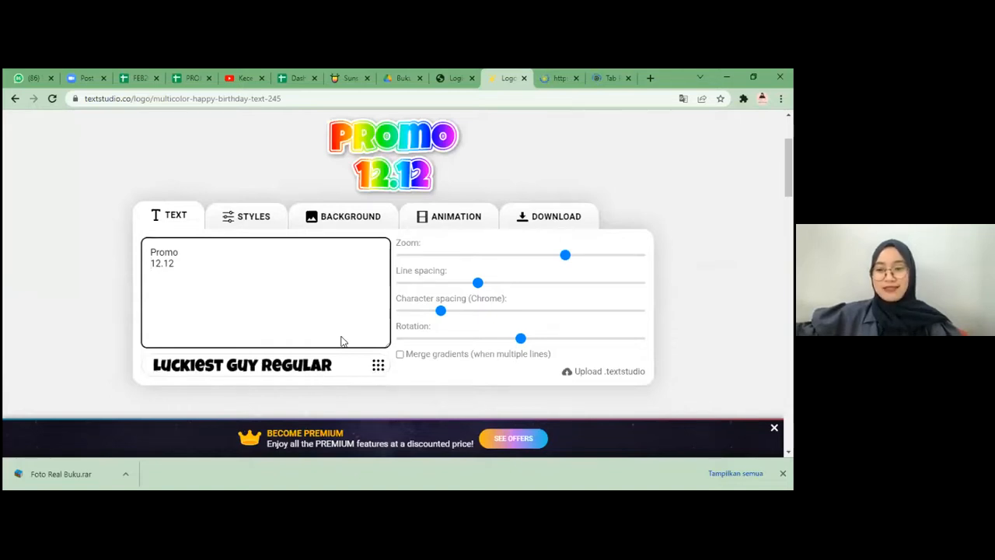
# Step: Browse the popular fonts and set the logo text's font to Riffic Bold
pyautogui.click(378, 365)
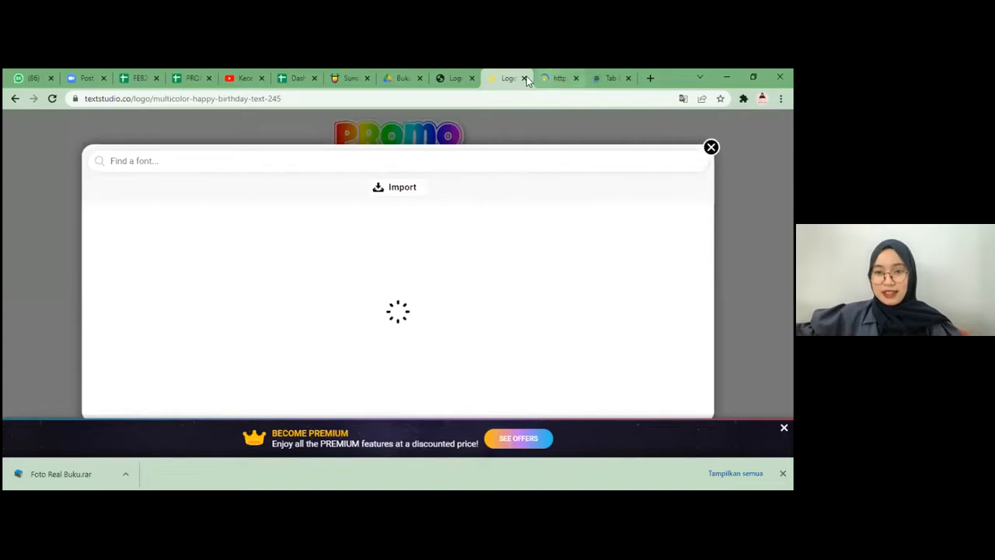
pyautogui.click(556, 78)
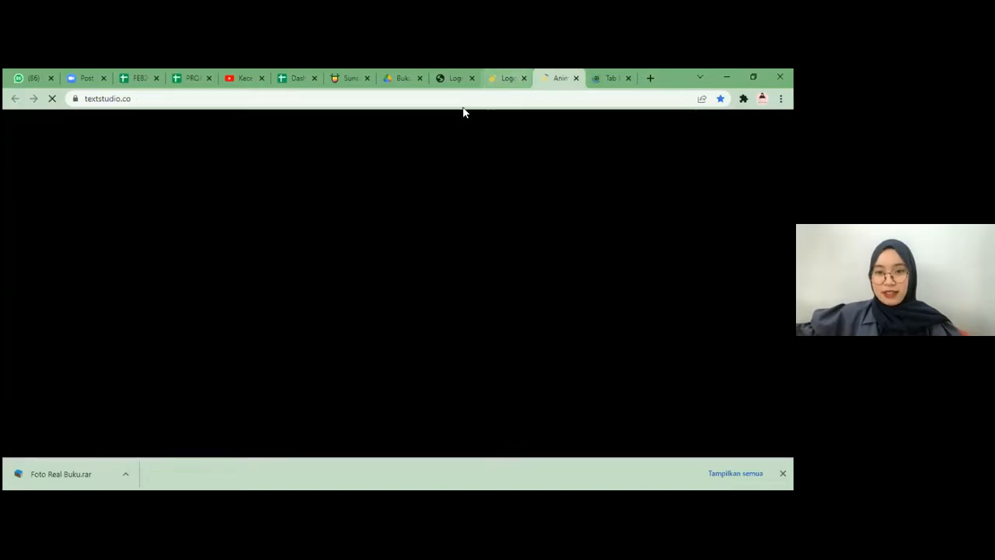
pyautogui.click(470, 78)
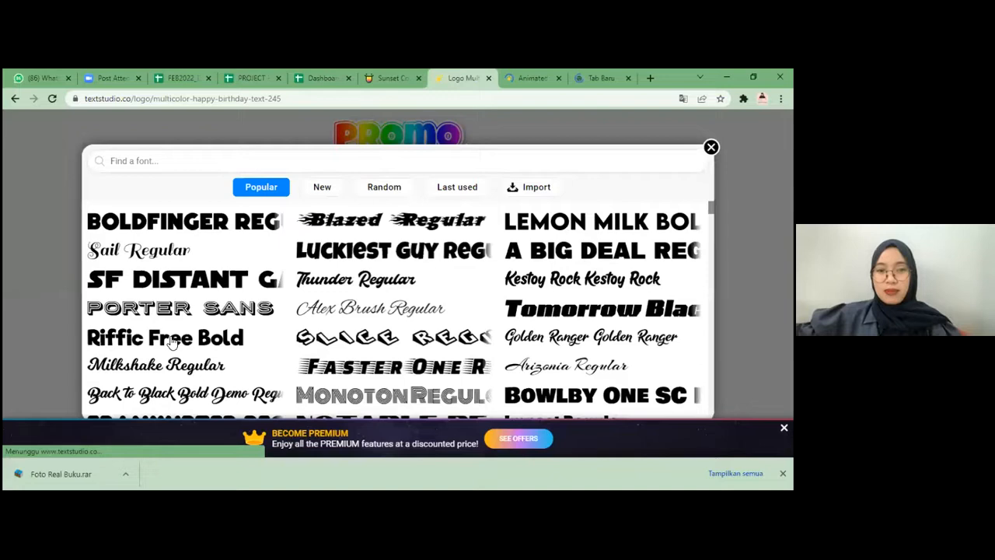
pyautogui.scroll(-5, 194, 264)
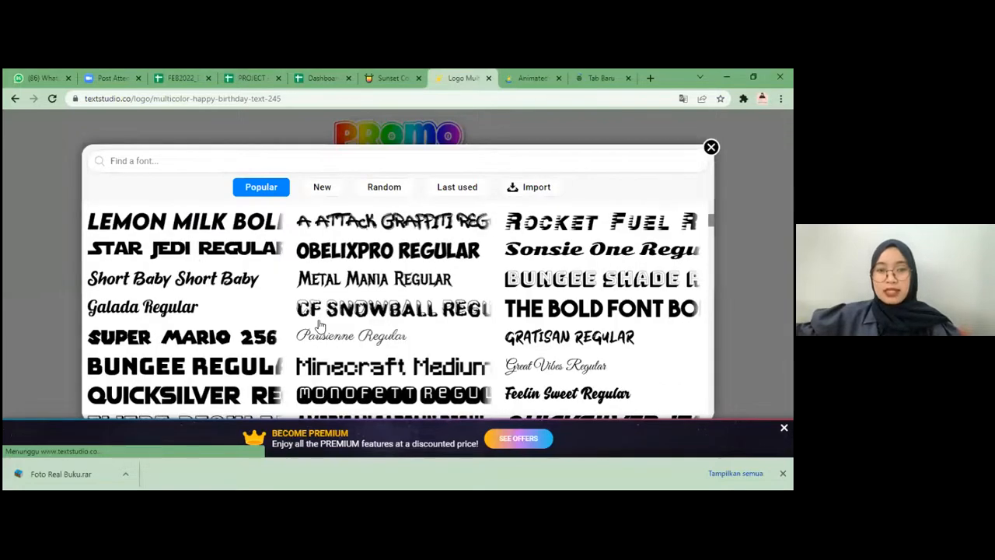
pyautogui.scroll(-5, 319, 325)
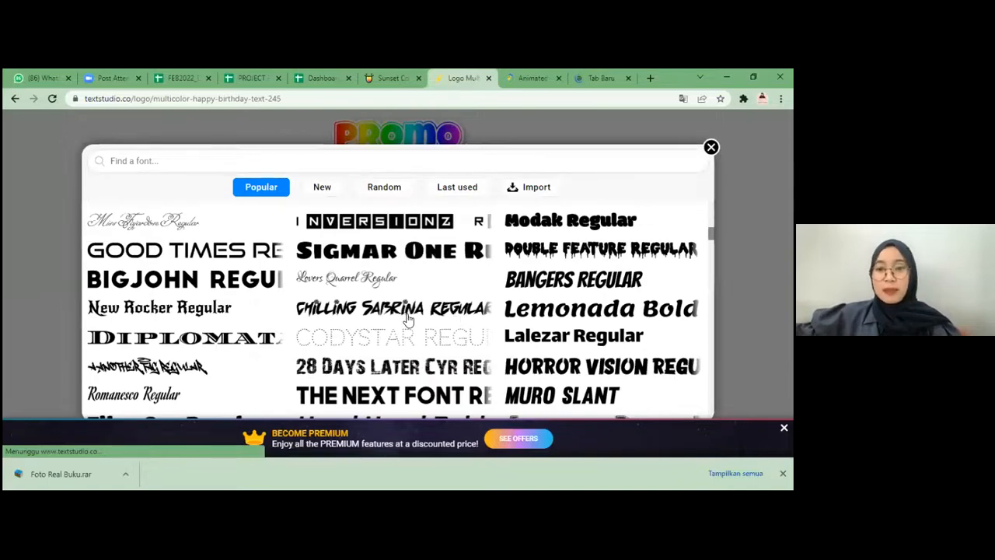
pyautogui.scroll(-6, 407, 319)
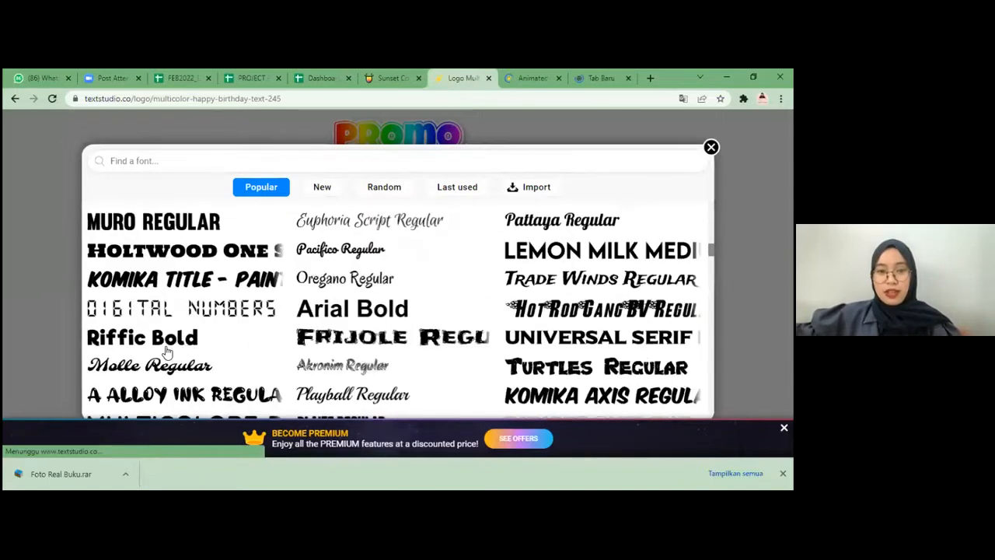
pyautogui.scroll(1, 166, 352)
pyautogui.scroll(-1, 406, 311)
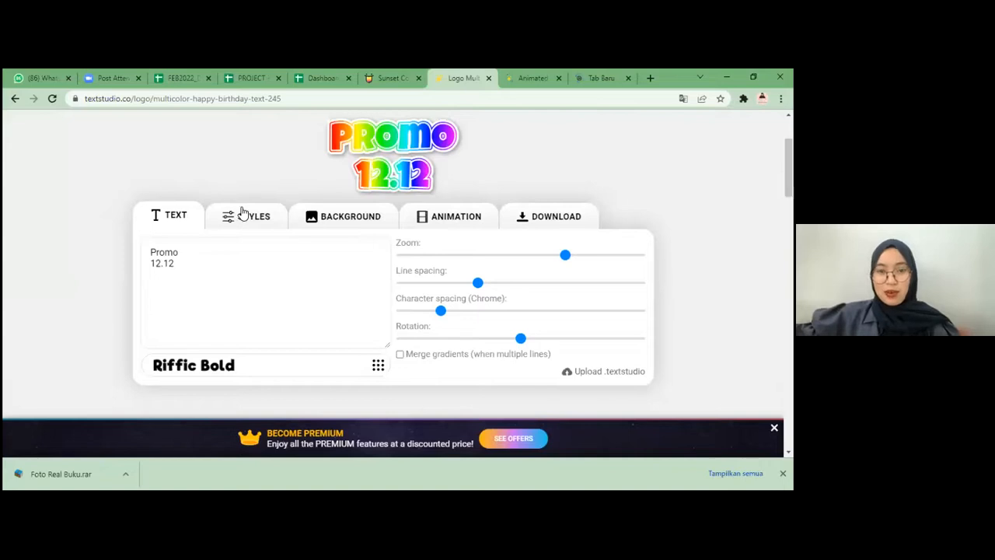
pyautogui.click(544, 76)
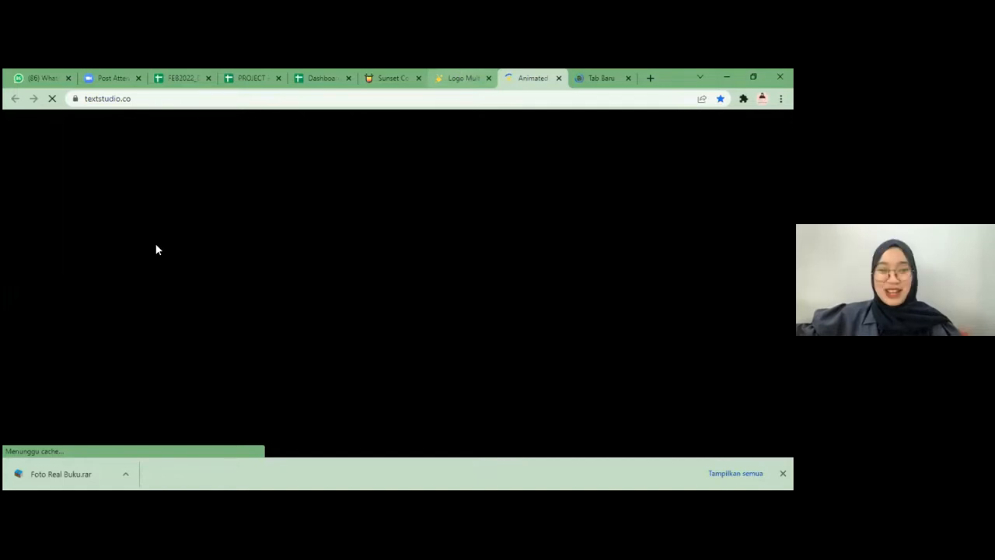
pyautogui.click(521, 54)
pyautogui.scroll(1, 332, 282)
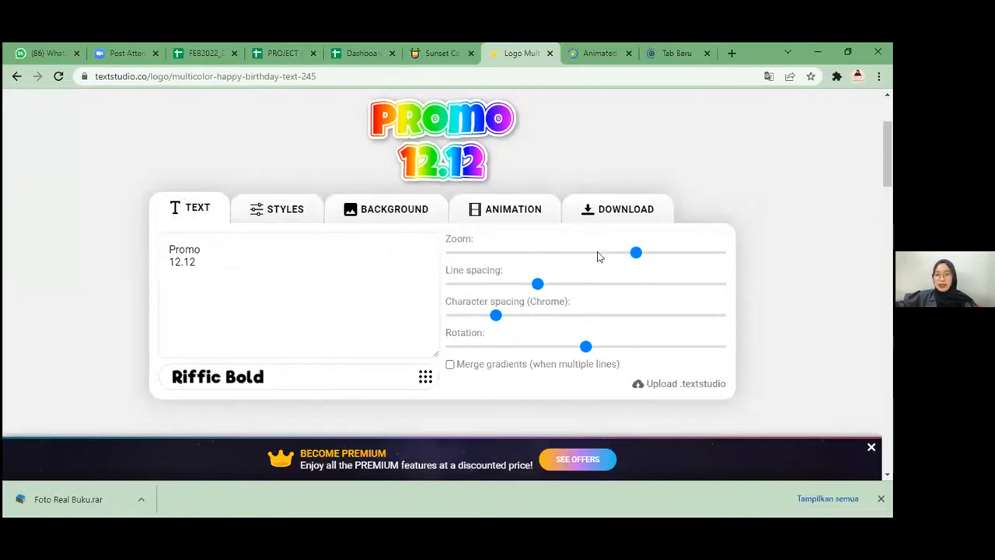
# Step: Try a 73% text zoom, reduce the zoom slightly, and test a wider line spacing before restoring it
pyautogui.moveTo(636, 253); pyautogui.dragTo(646, 255)
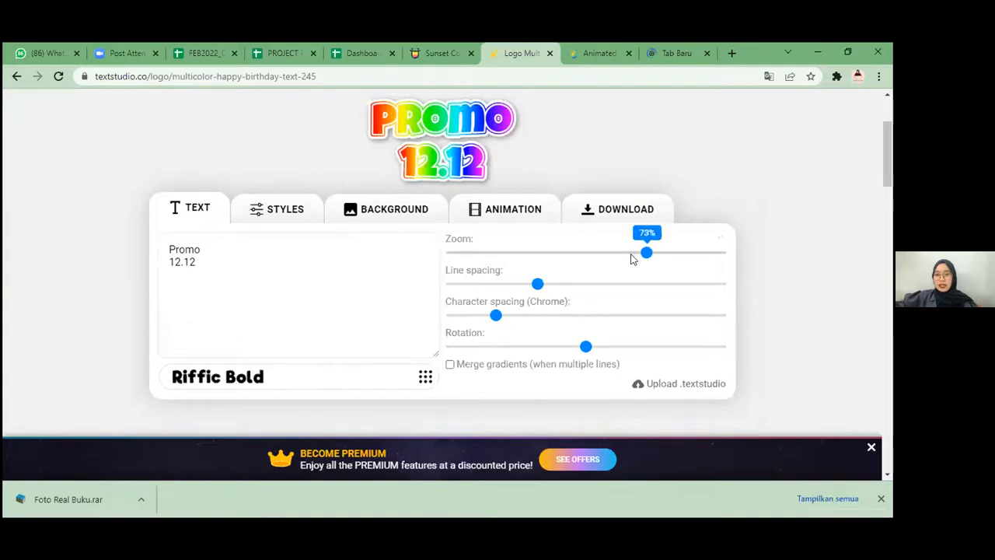
pyautogui.click(627, 258)
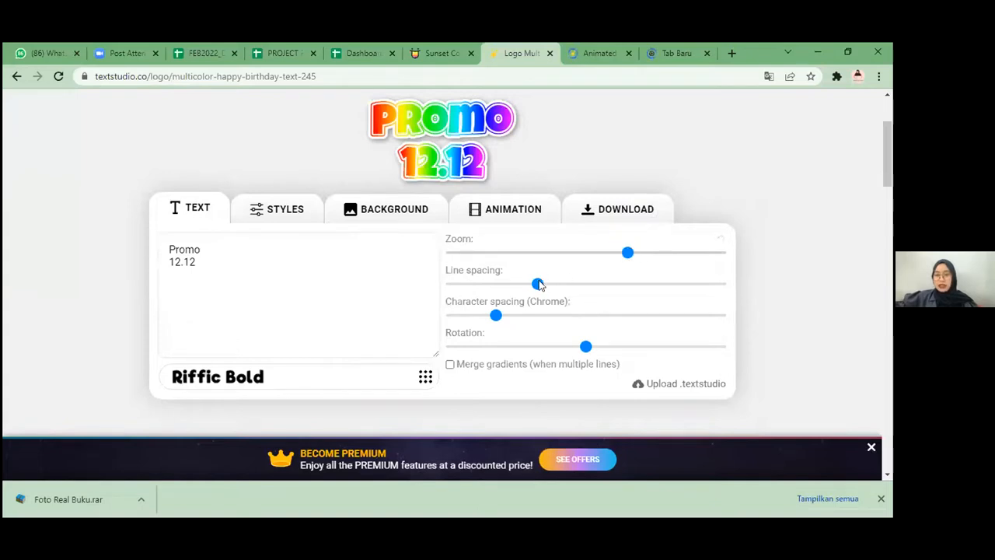
pyautogui.click(549, 284)
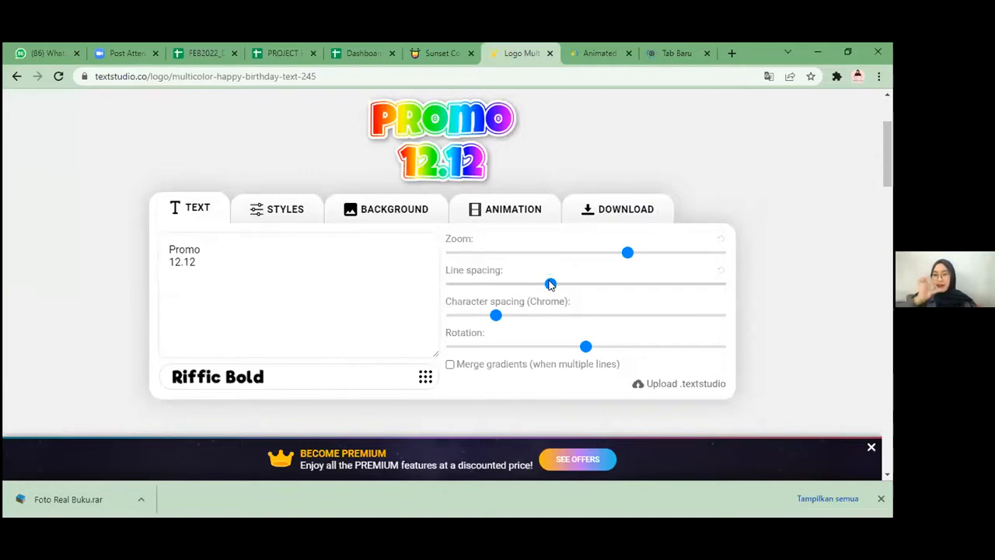
pyautogui.moveTo(551, 285)
pyautogui.mouseDown()
pyautogui.moveTo(566, 286)
pyautogui.moveTo(537, 285)
pyautogui.mouseUp()
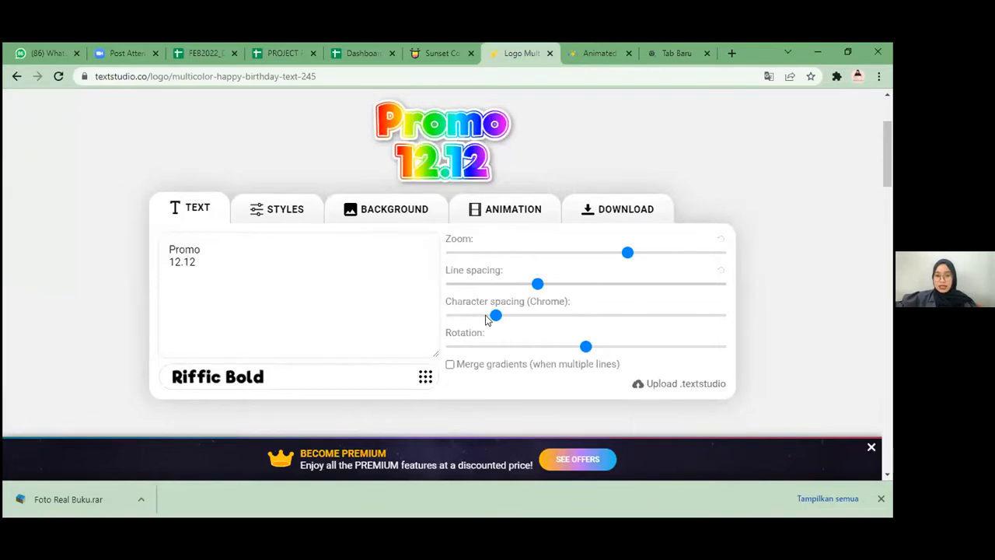
# Step: Open the 3D and filling style settings of the Promo 12.12 logo
pyautogui.click(297, 203)
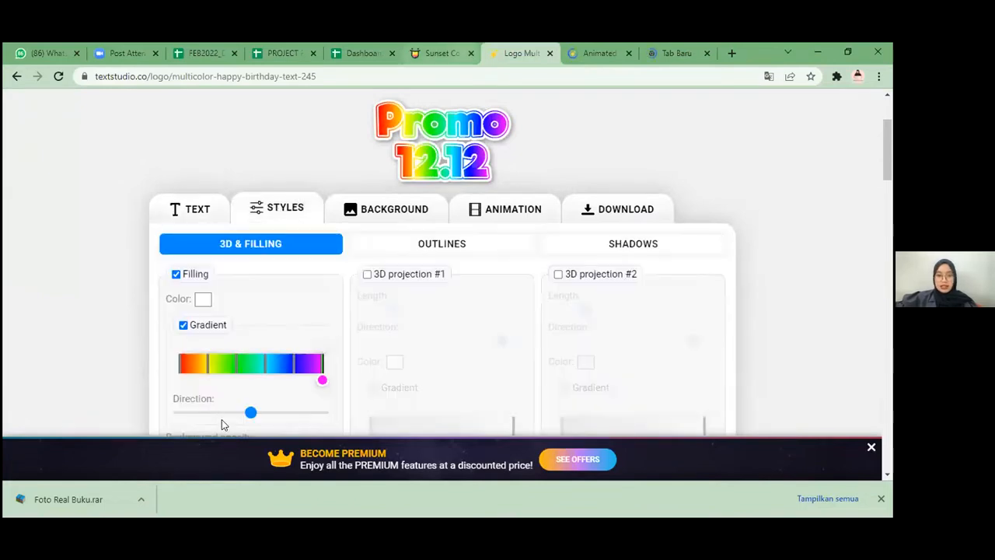
pyautogui.click(214, 247)
pyautogui.scroll(-1, 205, 239)
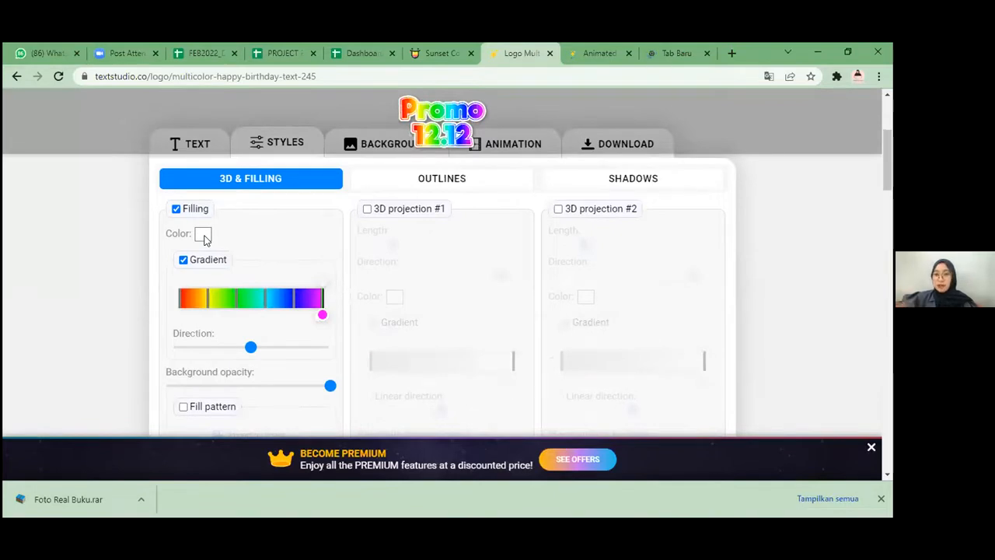
# Step: Look through the 3D text style gallery on the TextStudio home page and return to the Promo 12.12 logo
pyautogui.click(599, 52)
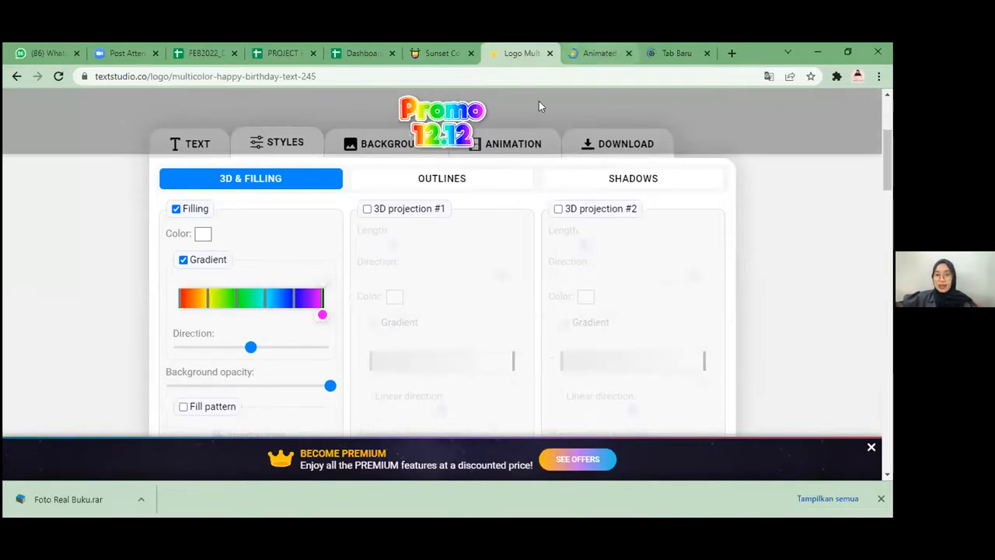
pyautogui.scroll(-4, 338, 256)
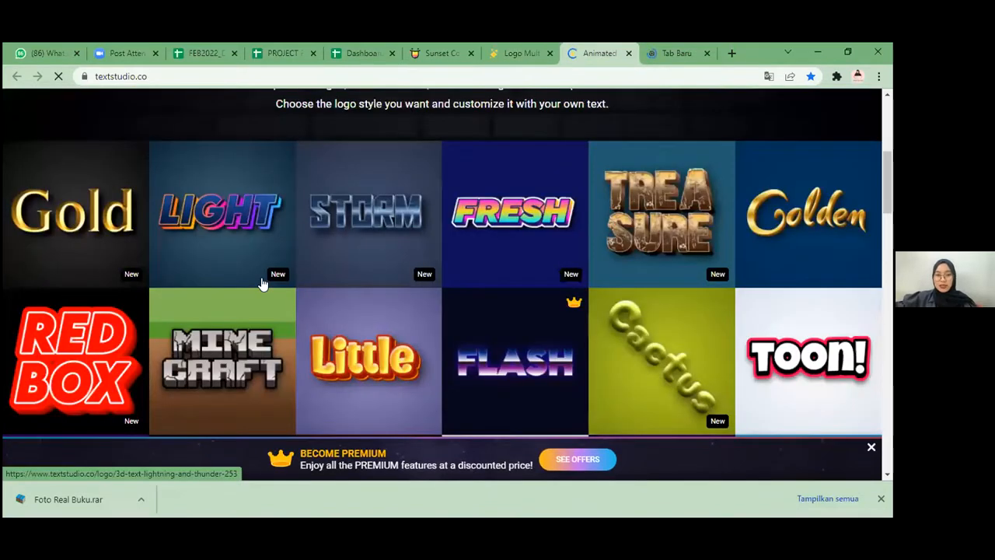
pyautogui.scroll(-3, 262, 284)
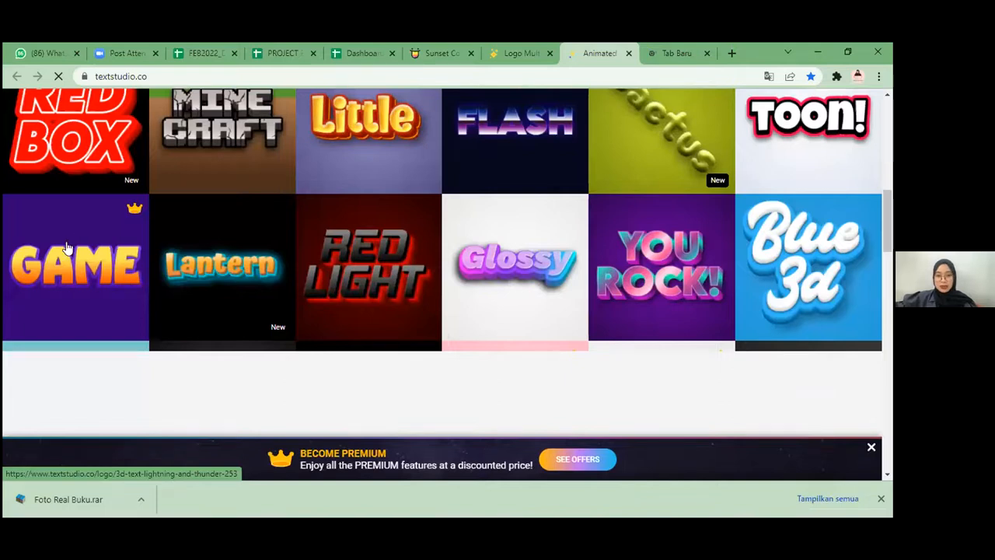
pyautogui.scroll(-5, 77, 241)
pyautogui.click(526, 46)
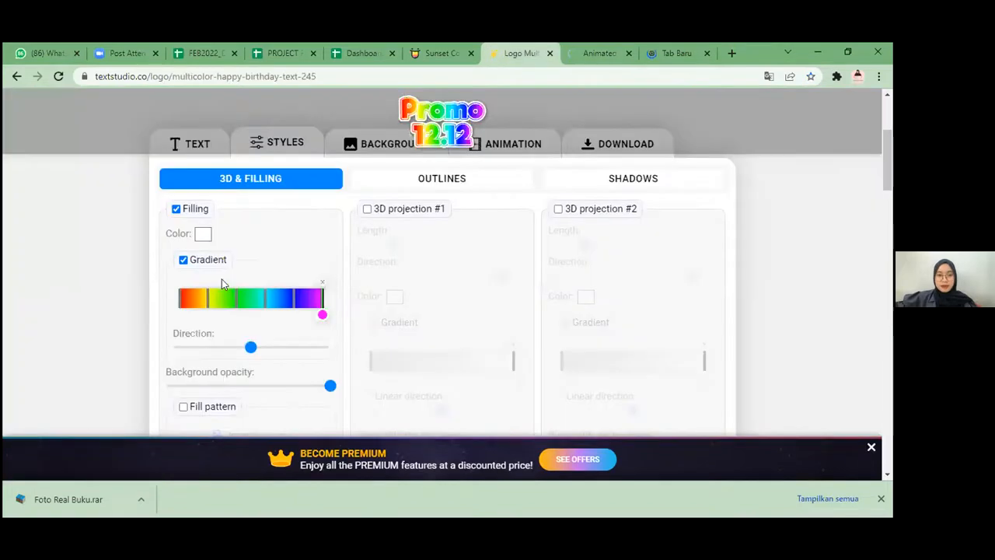
# Step: Select the red first stop of the filling gradient, open its colour picker, and show the colour code as HEX
pyautogui.scroll(1, 260, 221)
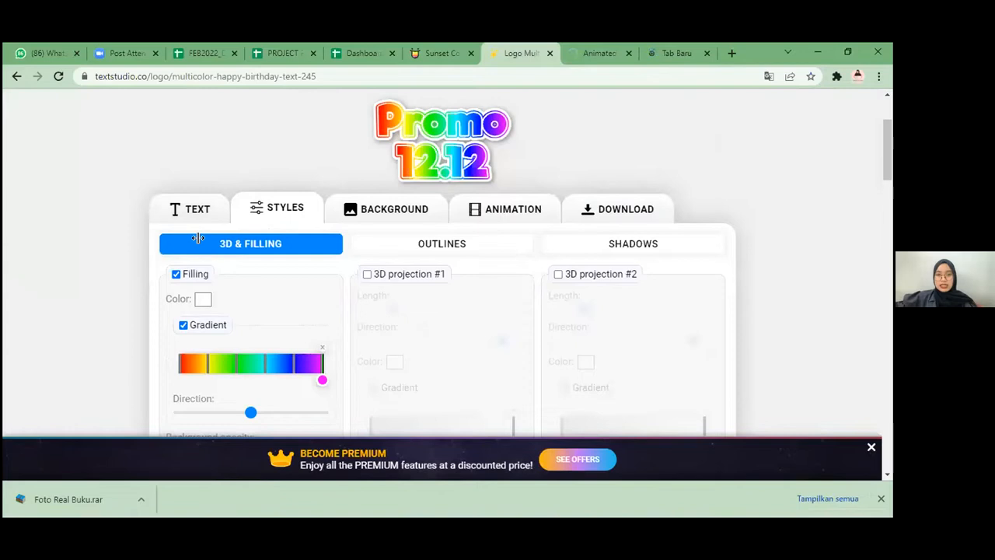
pyautogui.scroll(-2, 178, 226)
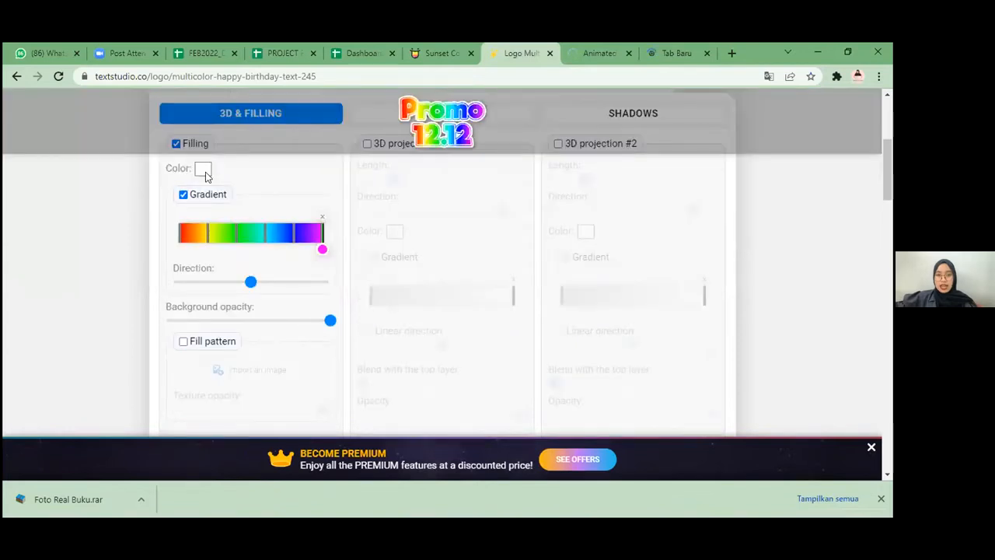
pyautogui.click(180, 252)
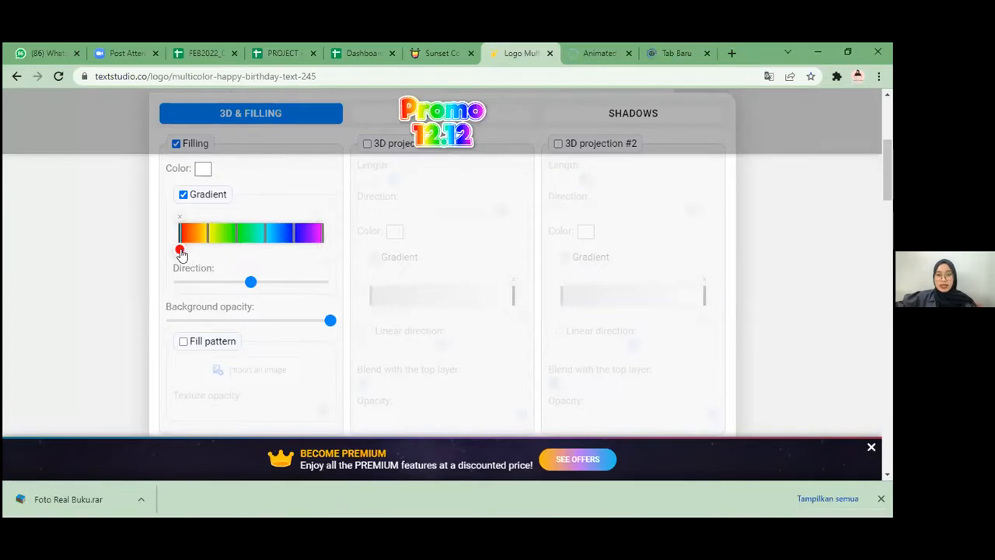
pyautogui.click(180, 251)
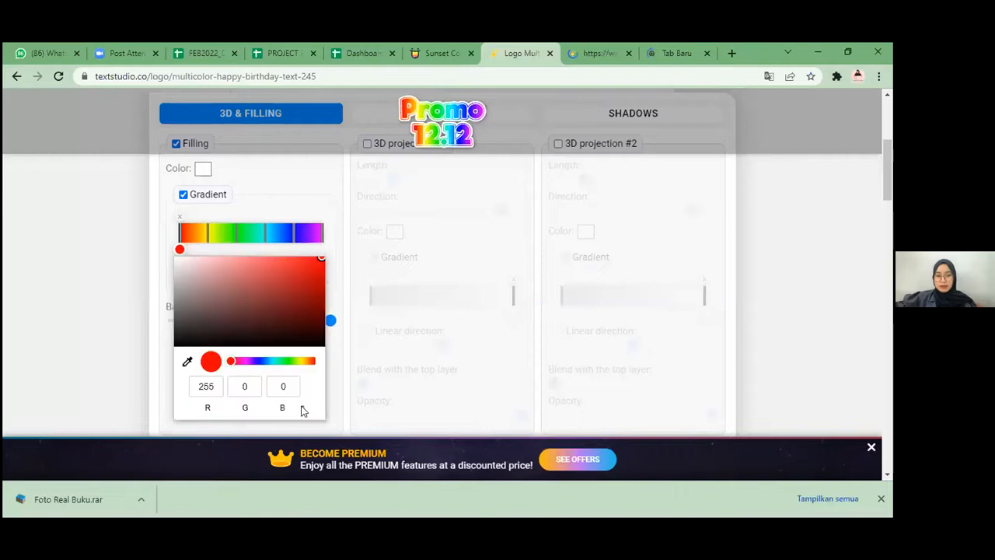
pyautogui.click(302, 410)
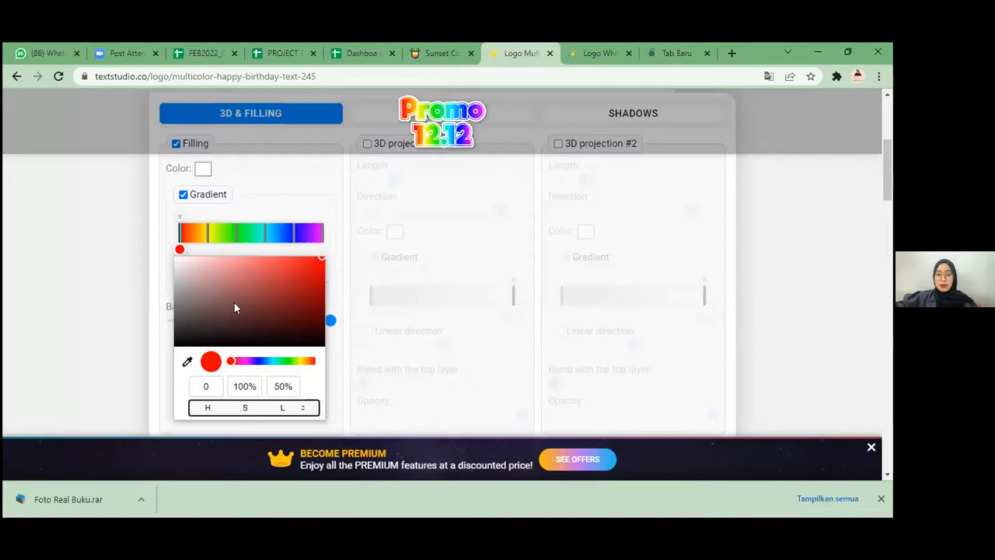
pyautogui.click(247, 402)
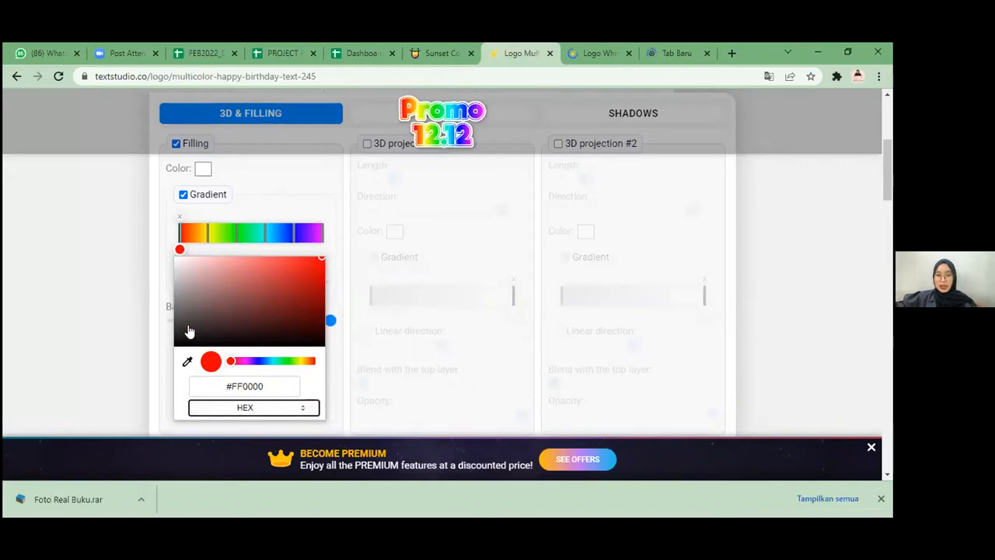
# Step: Check the orange shades in the Color Hunt sunset palettes, return to the Promo 12.12 logo, and show the stop's colour code as HEX
pyautogui.hotkey('ctrl', 'shift', 'Tab')
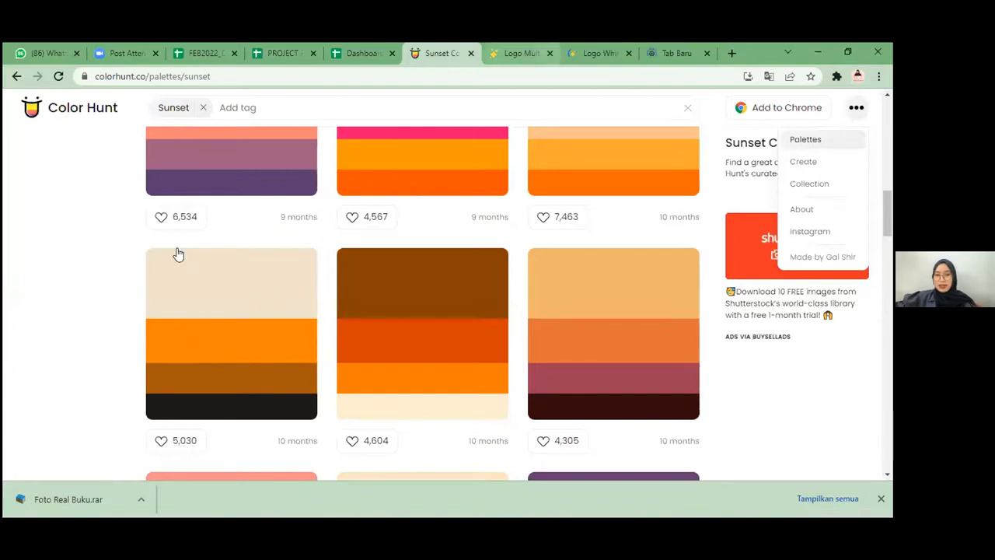
pyautogui.hotkey('ctrl', 'Tab')
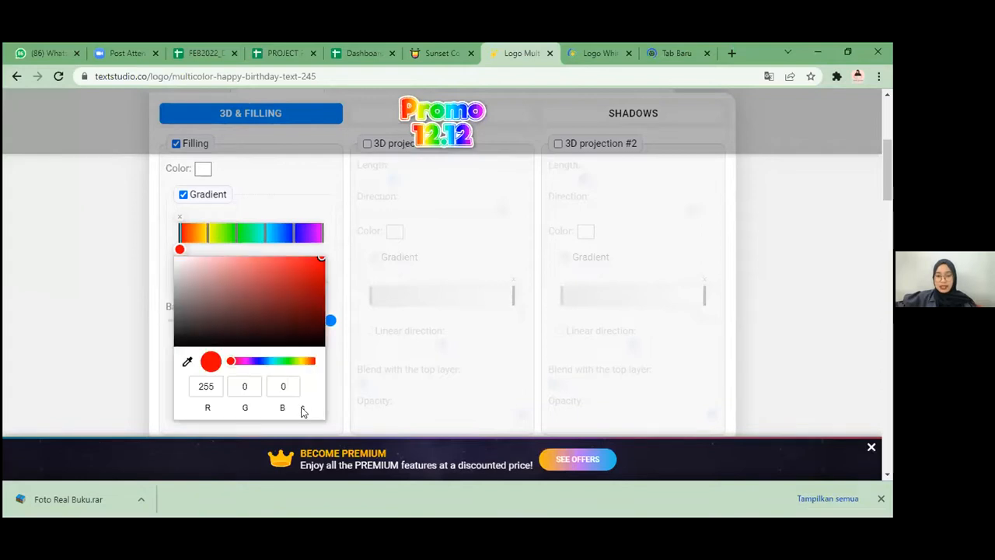
pyautogui.click(303, 411)
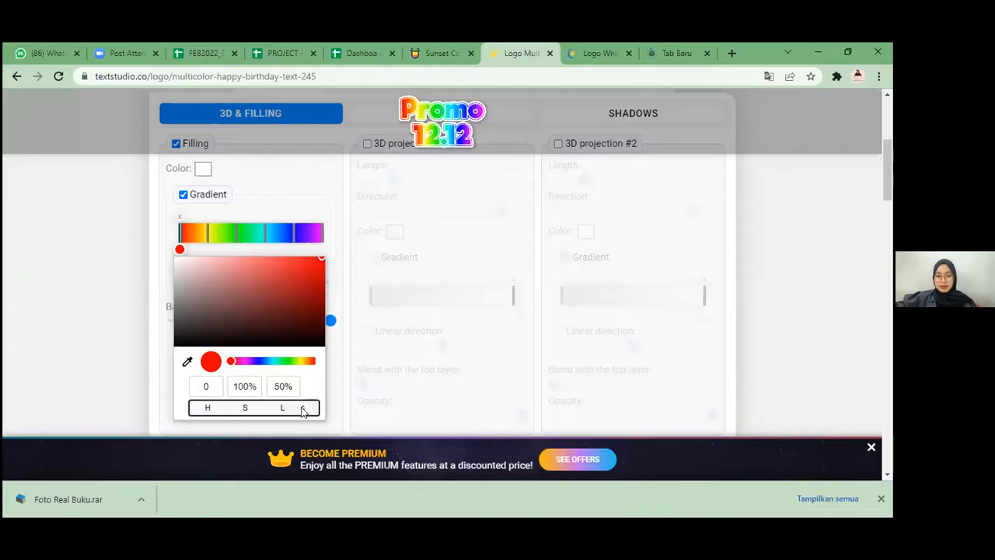
pyautogui.click(286, 405)
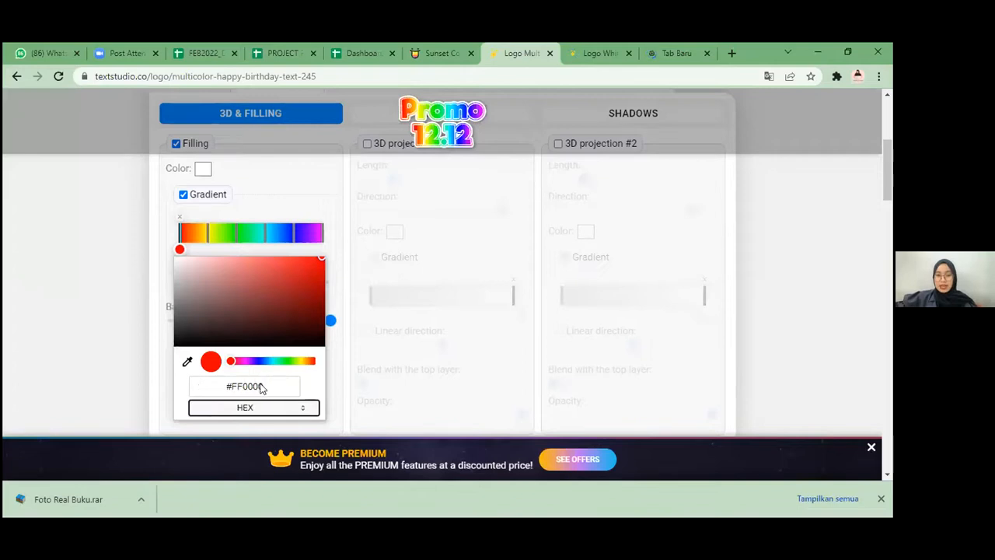
# Step: Set the colour of the filling gradient's first stop to #FF8303
pyautogui.click(265, 387)
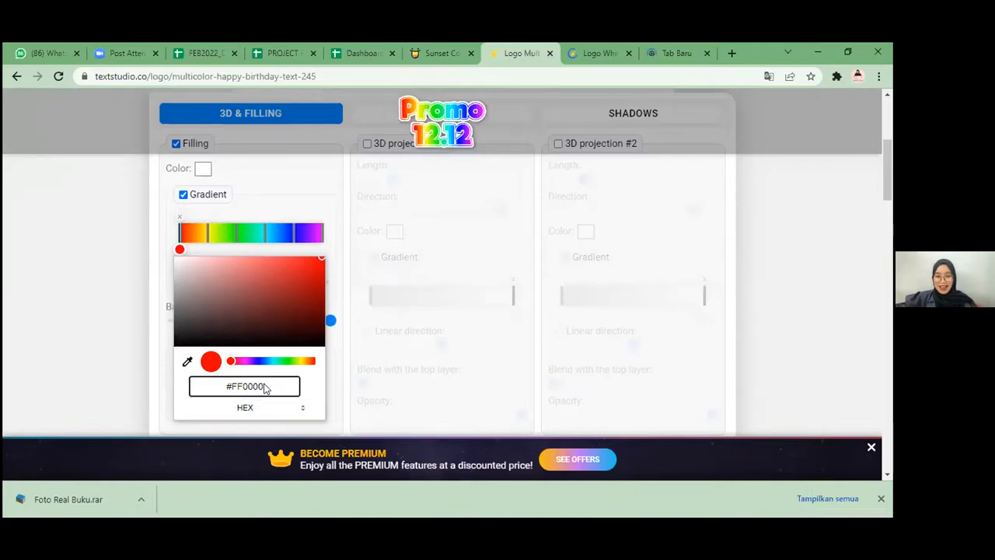
pyautogui.press('BackSpace')
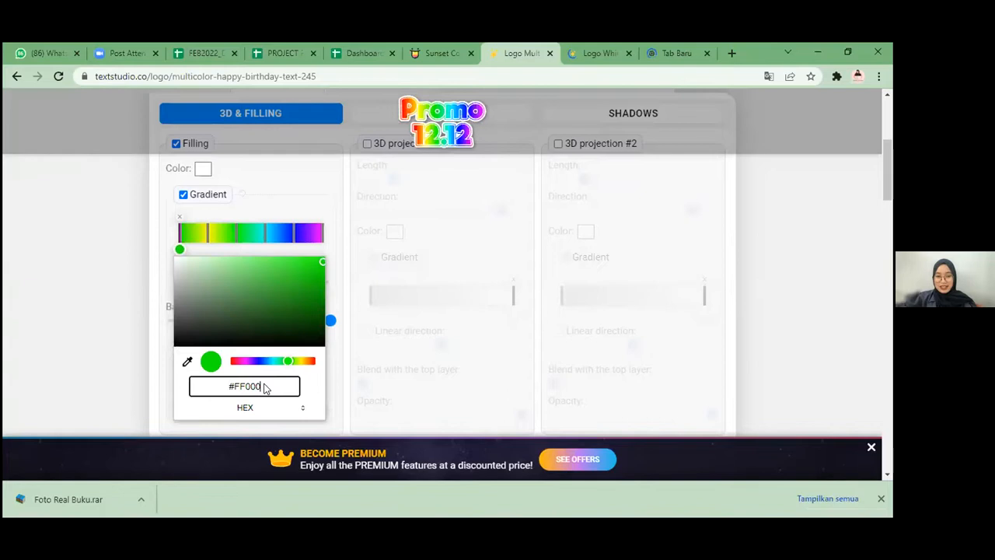
pyautogui.press('BackSpace')
pyautogui.press('BackSpace')
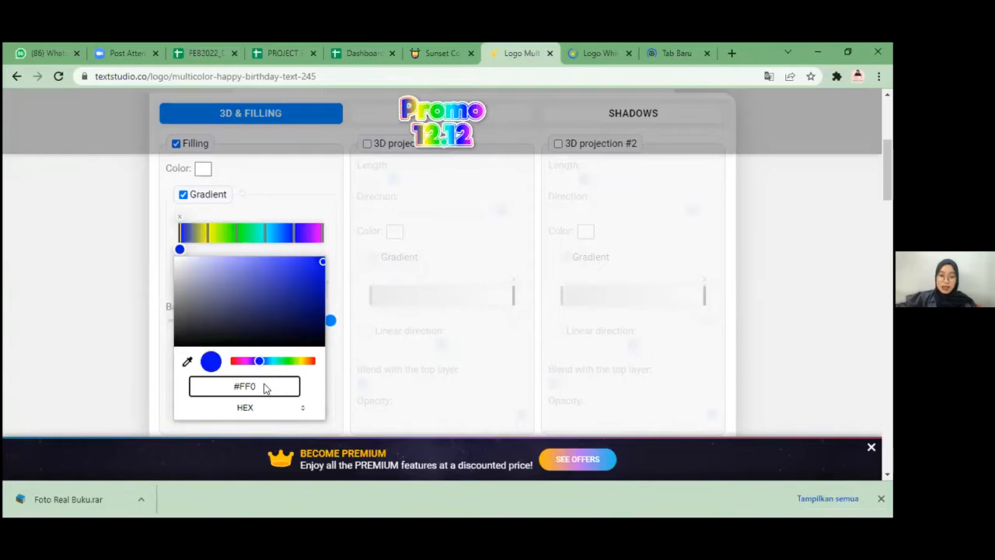
pyautogui.press('BackSpace')
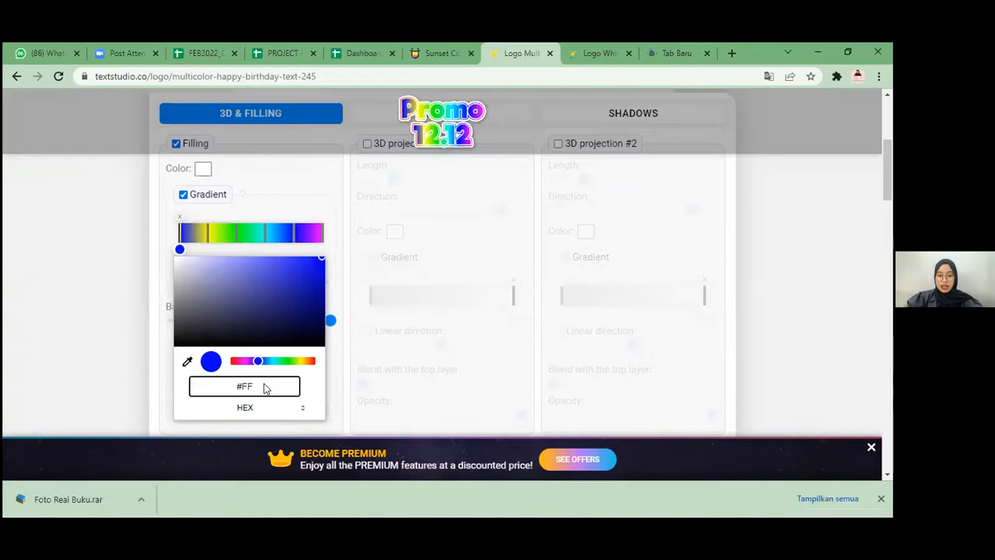
pyautogui.write('8')
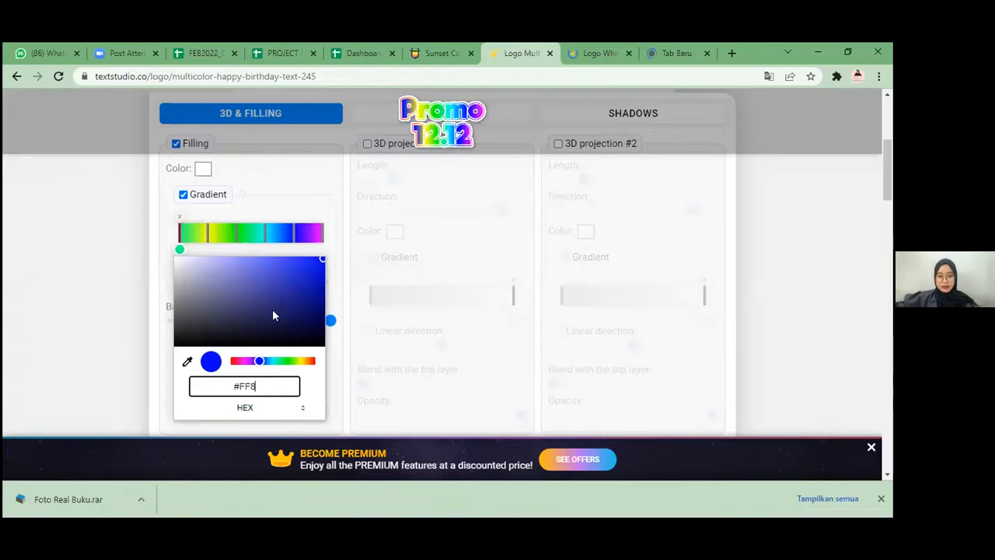
pyautogui.write('303')
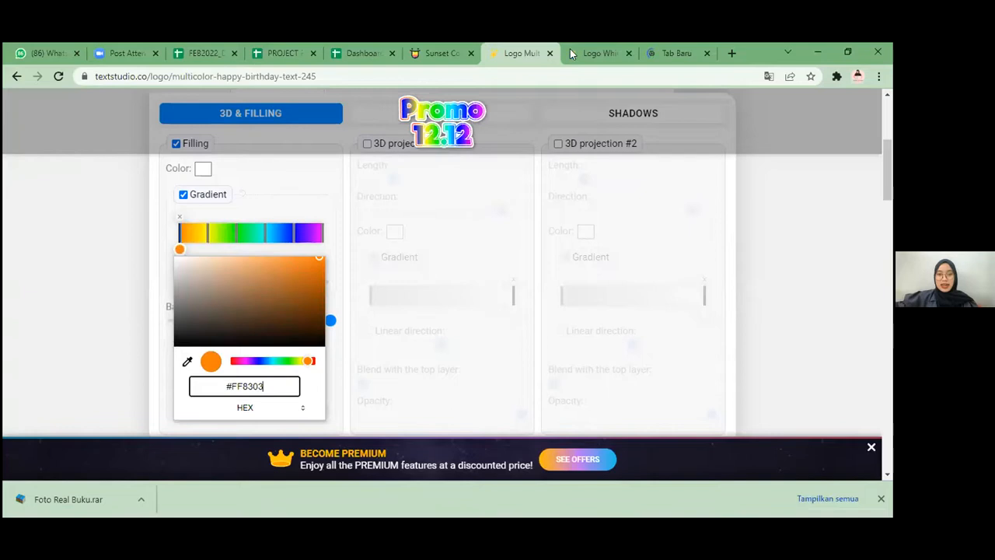
# Step: Check whether the white-yellow 3D text logo page has loaded and return to the Promo 12.12 logo
pyautogui.hotkey('ctrl', 'Tab')
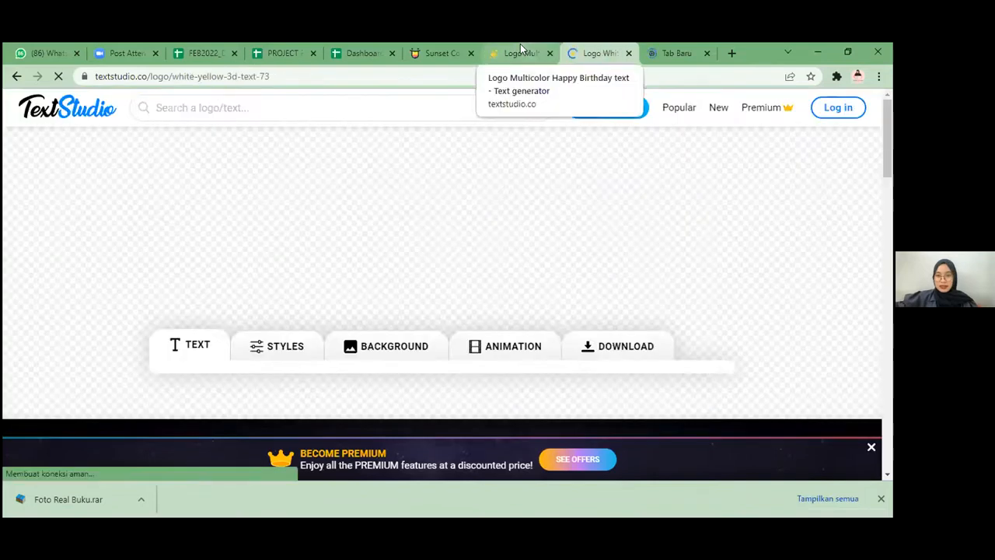
pyautogui.click(536, 51)
pyautogui.hotkey('ctrl', 'Tab')
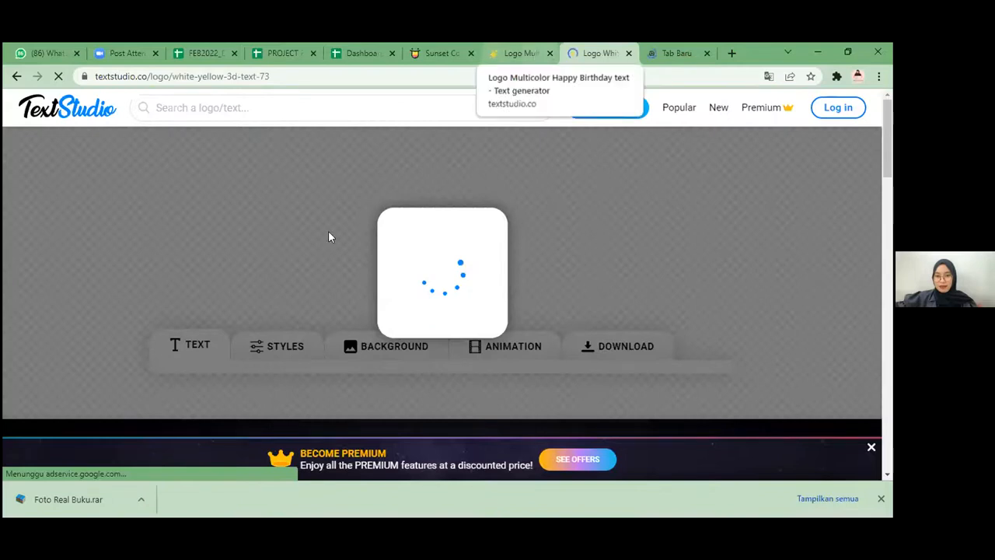
pyautogui.hotkey('ctrl', 'shift', 'Tab')
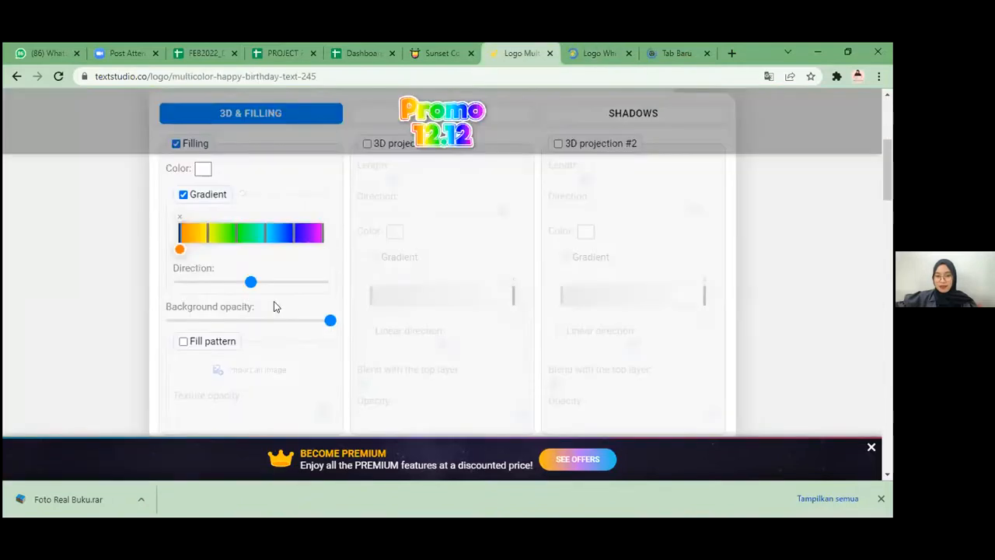
# Step: Delete the yellow, green, cyan and blue middle stops from the filling gradient, keeping only the two end stops
pyautogui.click(208, 227)
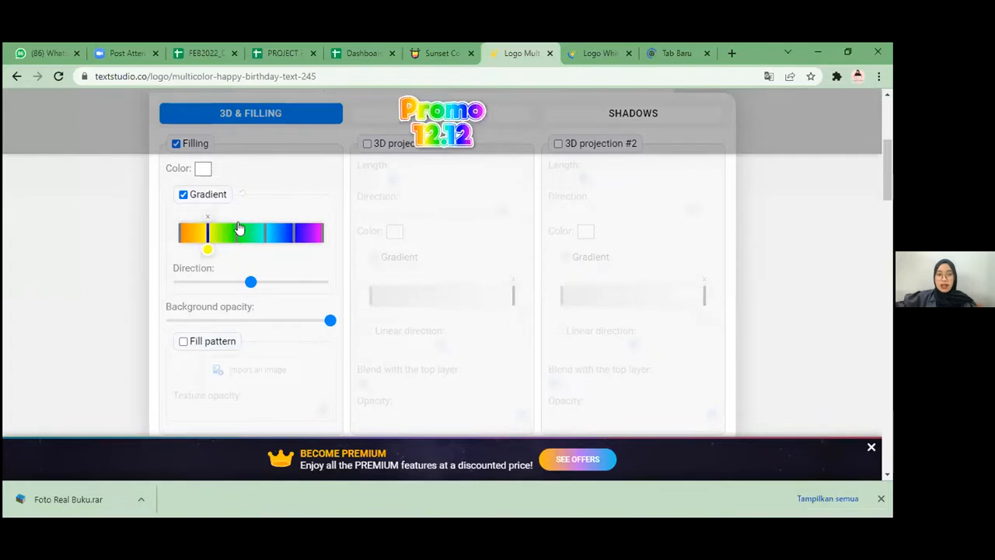
pyautogui.click(237, 222)
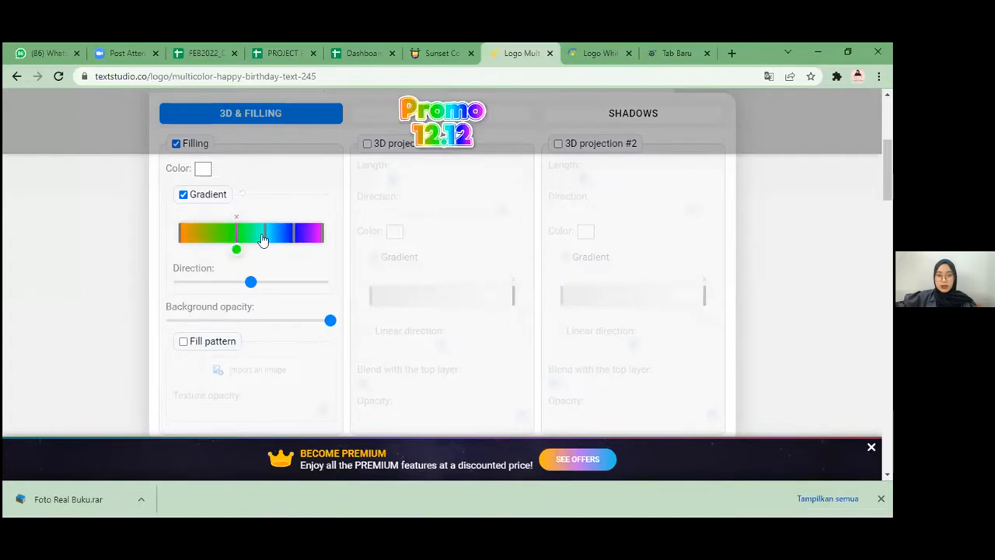
pyautogui.click(266, 222)
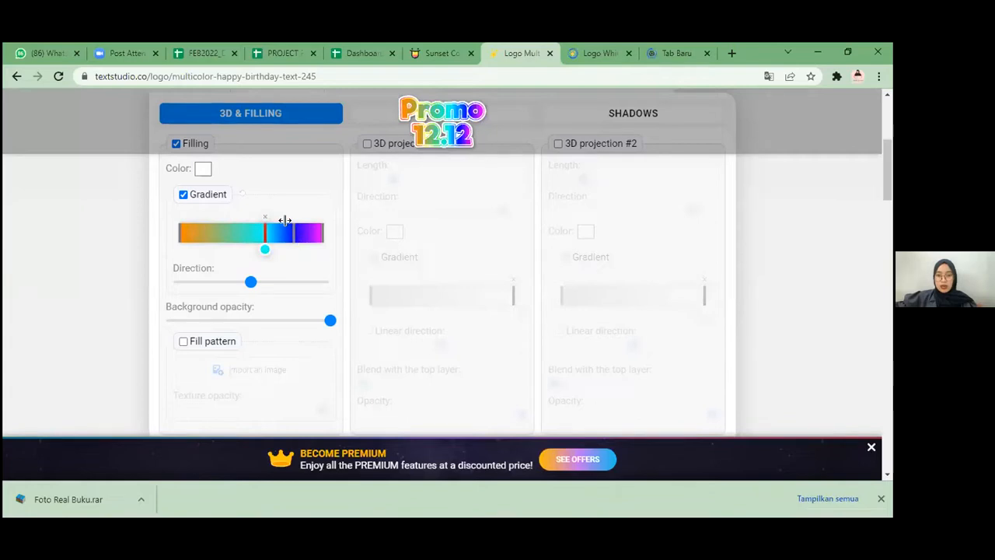
pyautogui.click(293, 223)
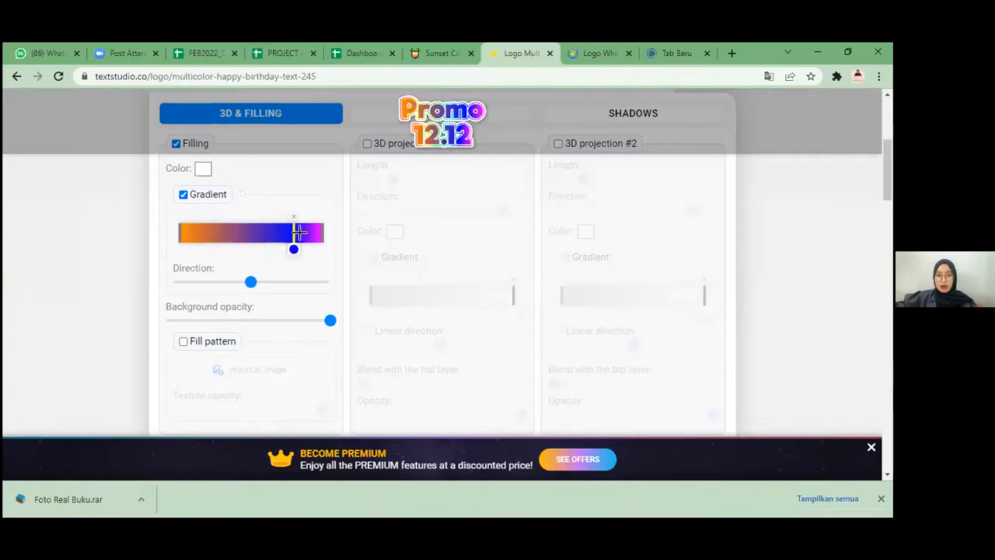
pyautogui.press('Delete')
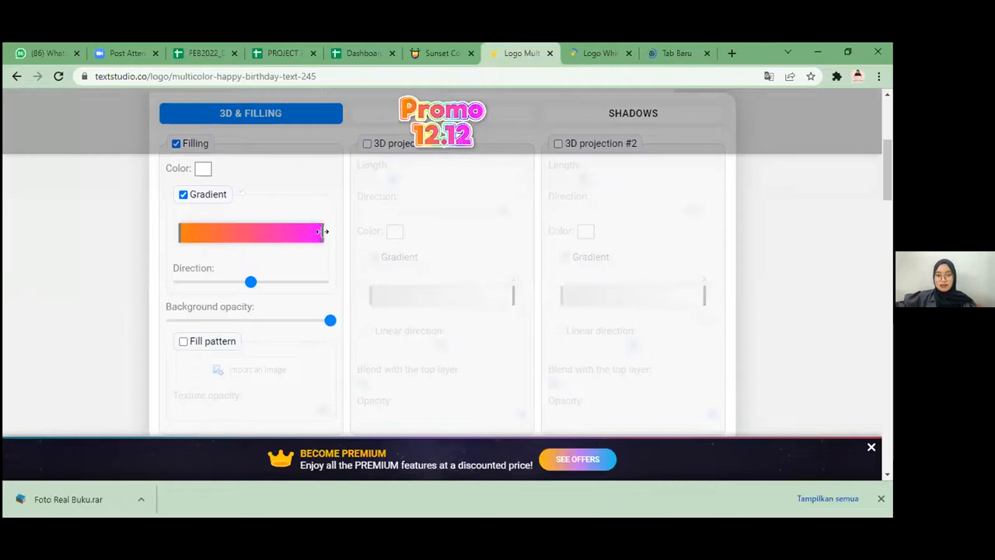
# Step: Show the magenta end stop's colour code as HEX and set it to #FF8303
pyautogui.click(322, 248)
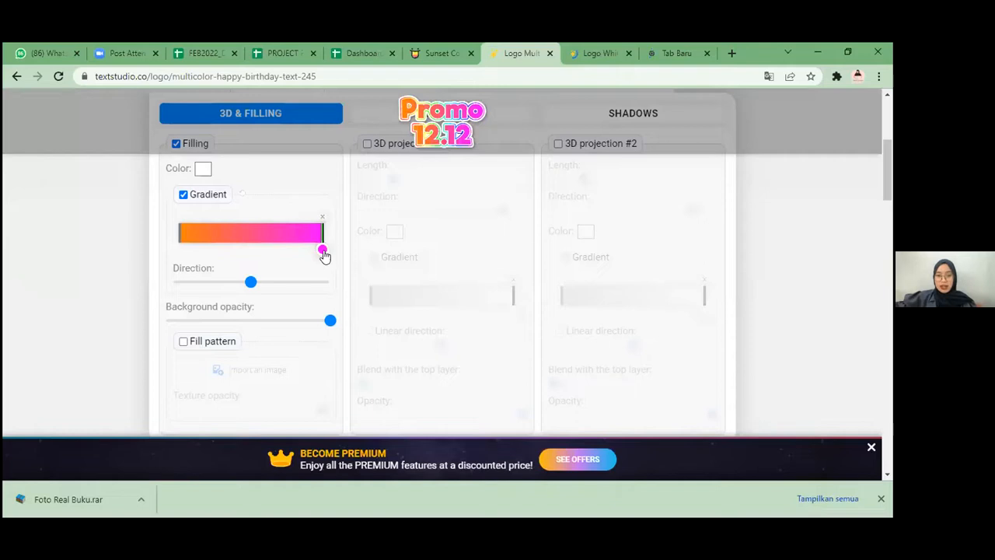
pyautogui.click(319, 255)
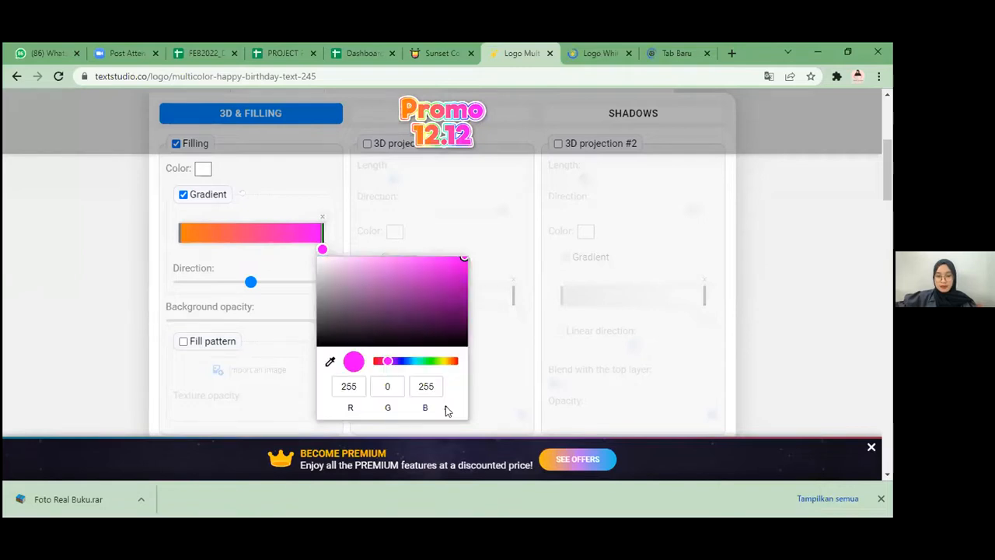
pyautogui.click(447, 409)
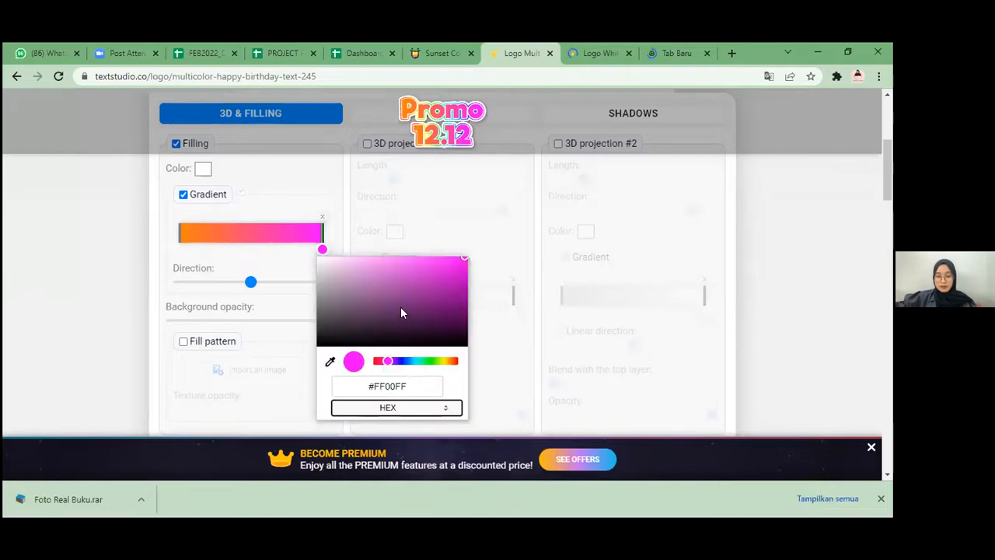
pyautogui.click(413, 389)
pyautogui.click(417, 382)
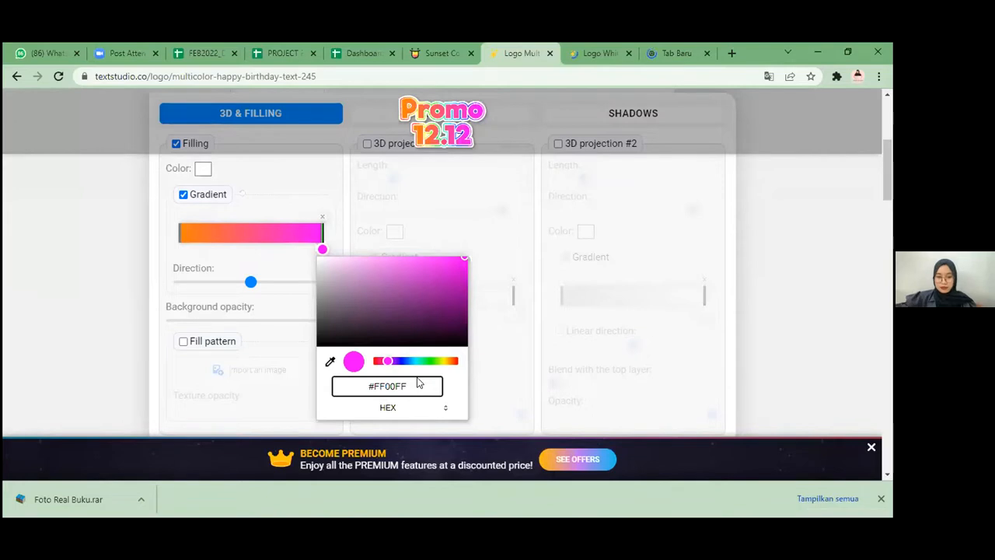
pyautogui.press('BackSpace')
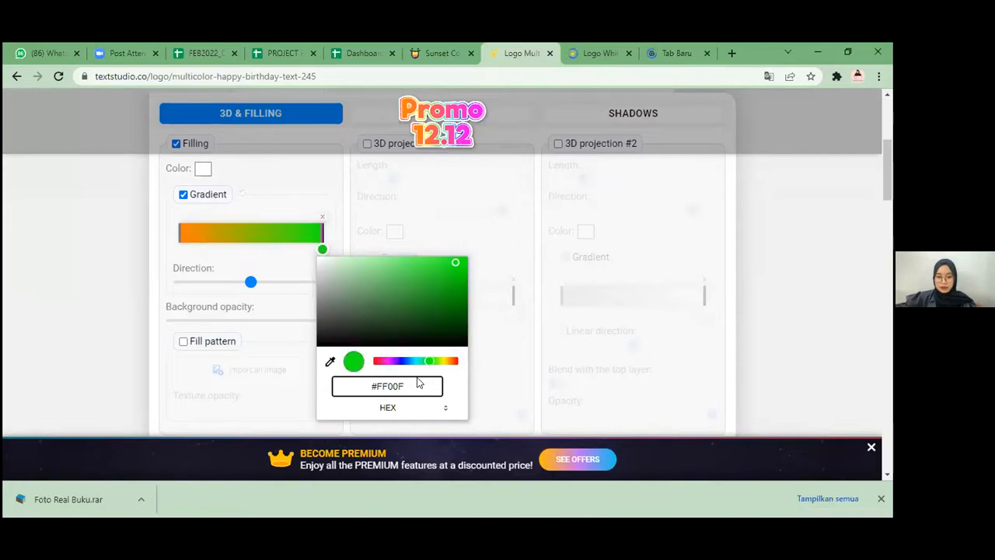
pyautogui.press('BackSpace')
pyautogui.press('BackSpace')
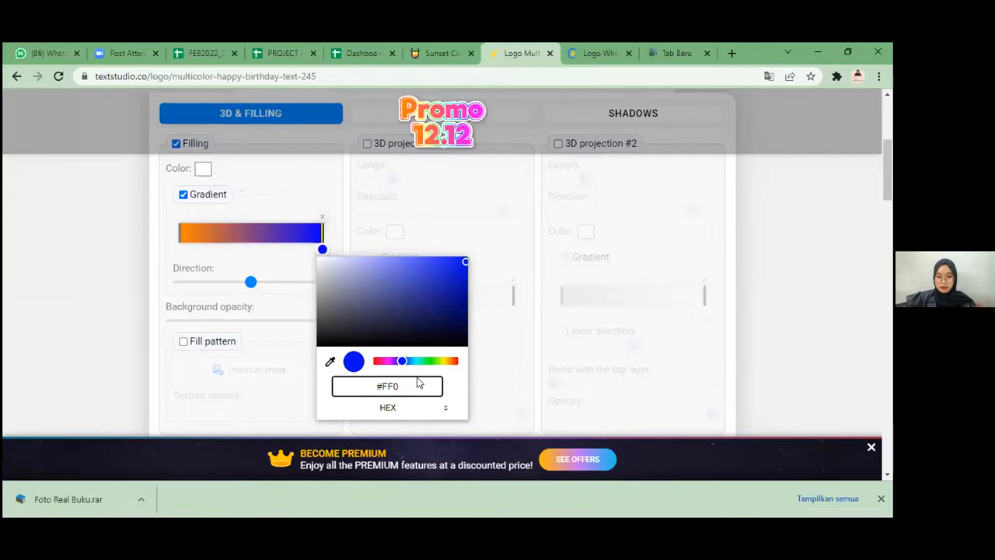
pyautogui.press('BackSpace')
pyautogui.press('BackSpace')
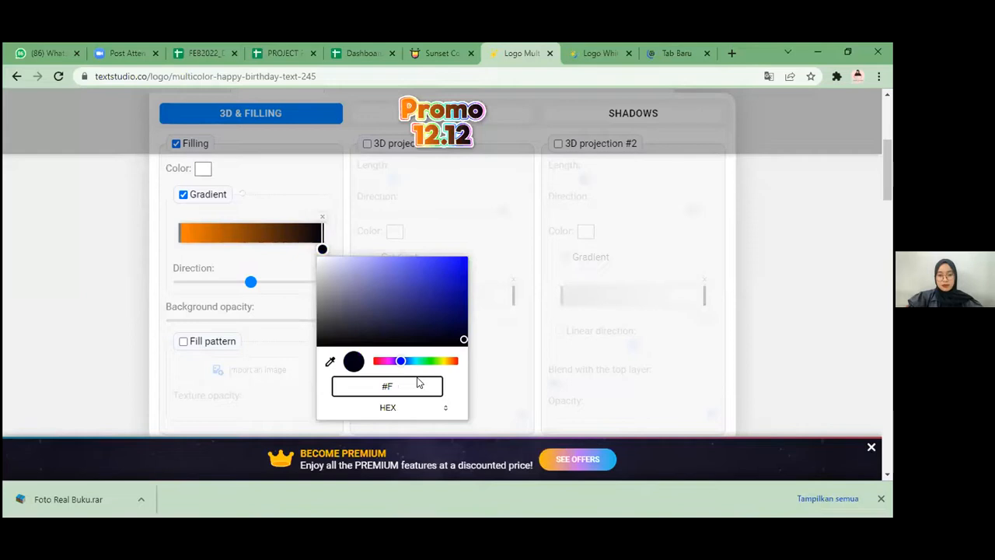
pyautogui.write('F')
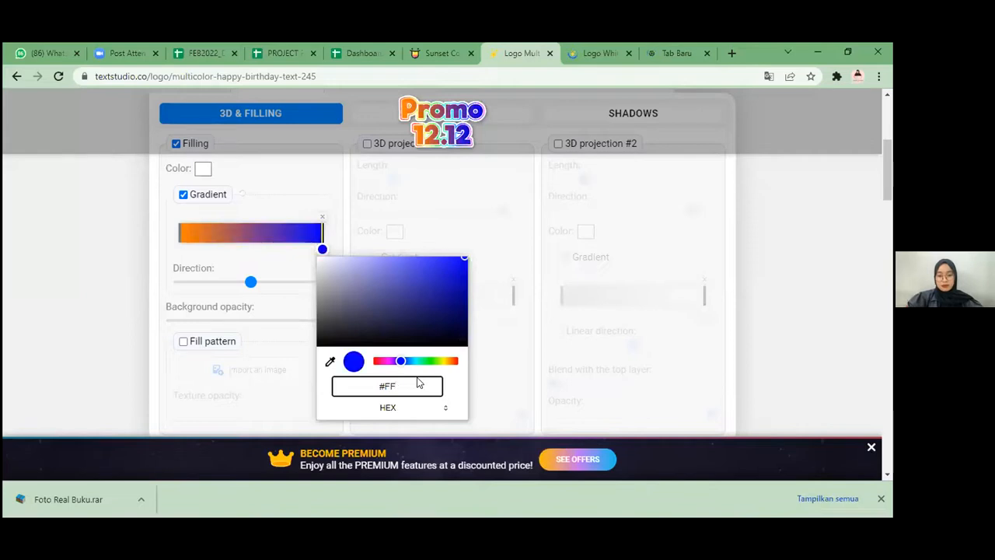
pyautogui.write('8')
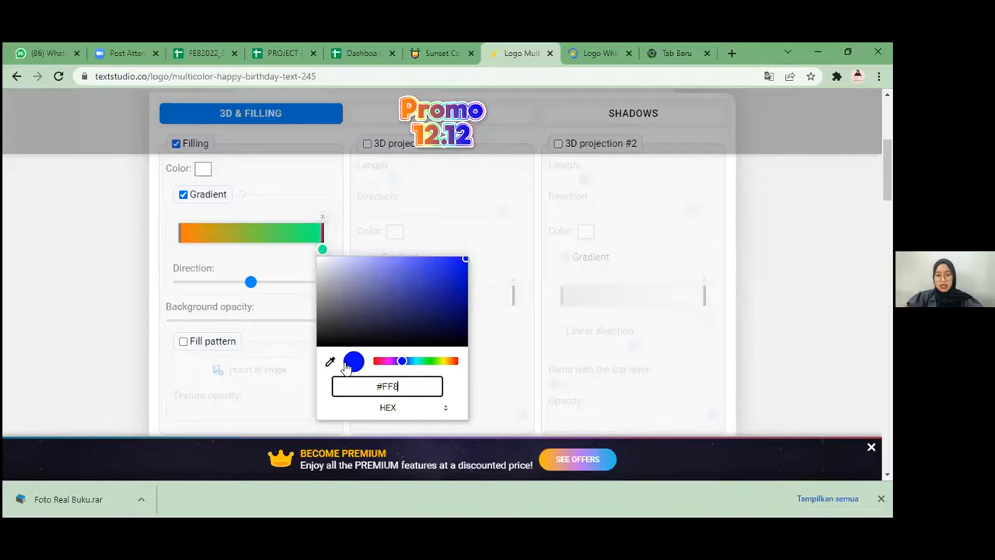
pyautogui.write('3')
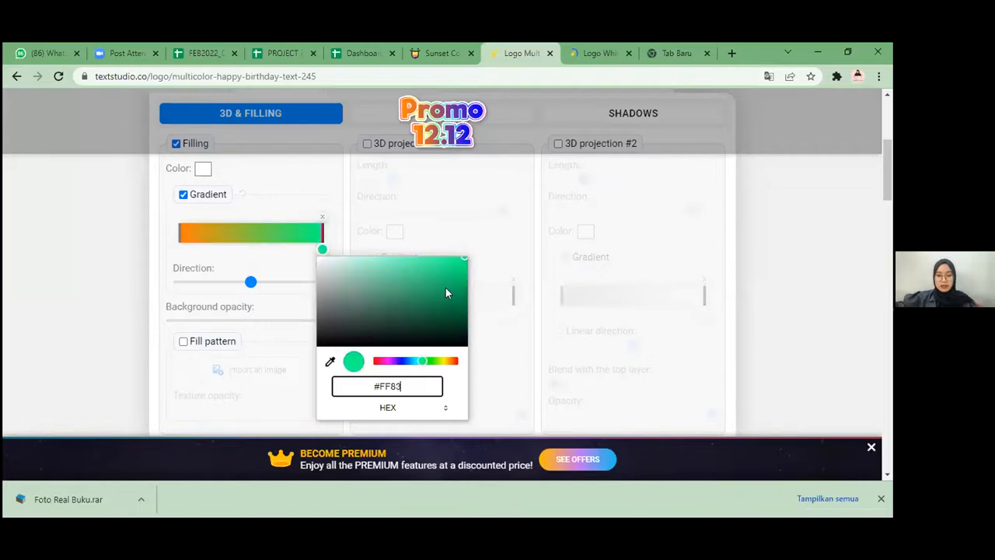
pyautogui.write('03')
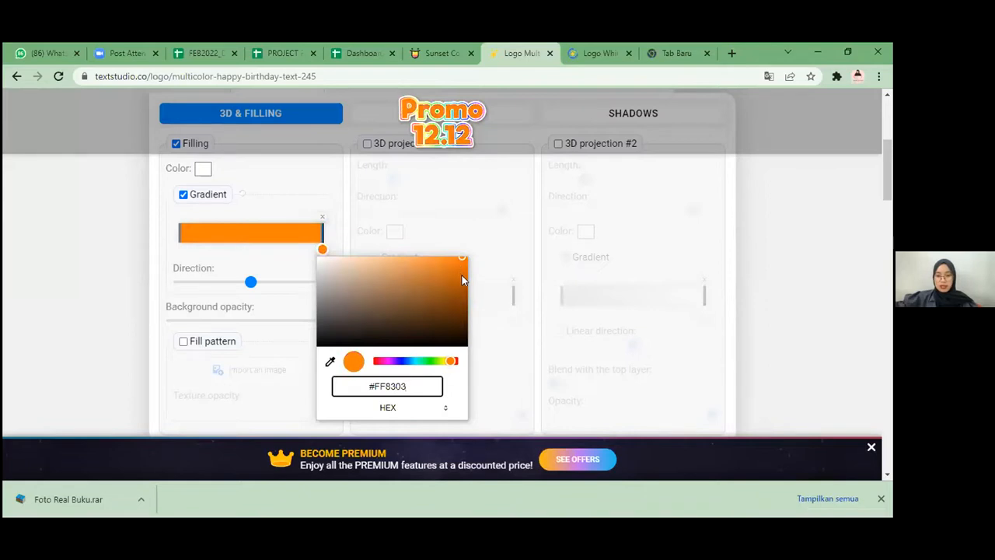
# Step: Darken the gradient's end stop to the deeper orange #D66A05 by choosing a lower shade in the colour picker
pyautogui.click(462, 264)
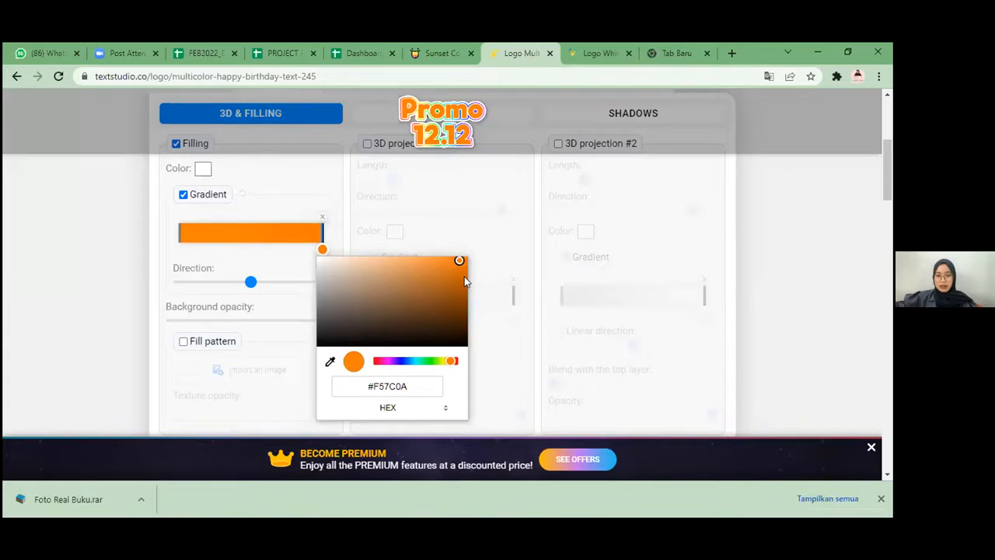
pyautogui.click(462, 265)
pyautogui.moveTo(460, 268); pyautogui.dragTo(460, 270)
pyautogui.click(460, 270)
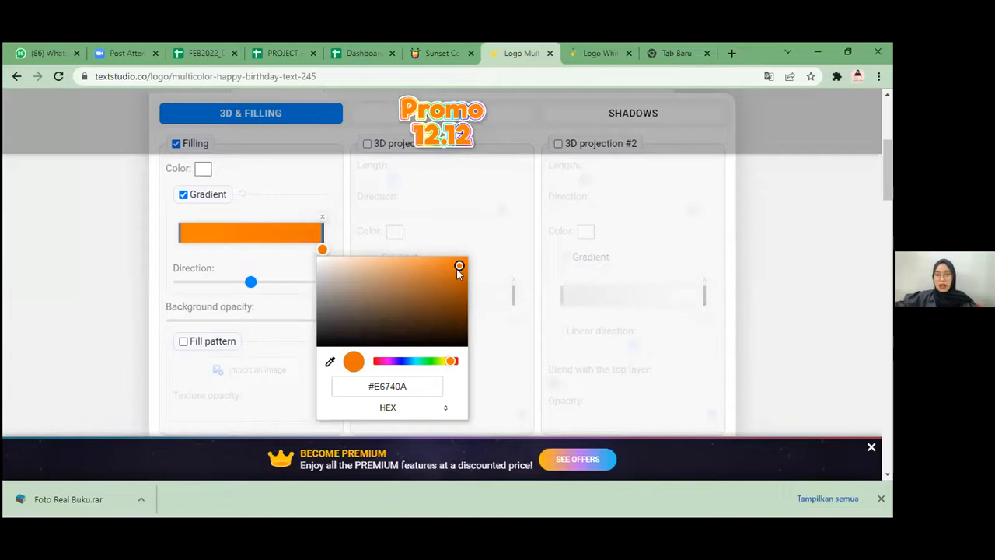
pyautogui.click(461, 270)
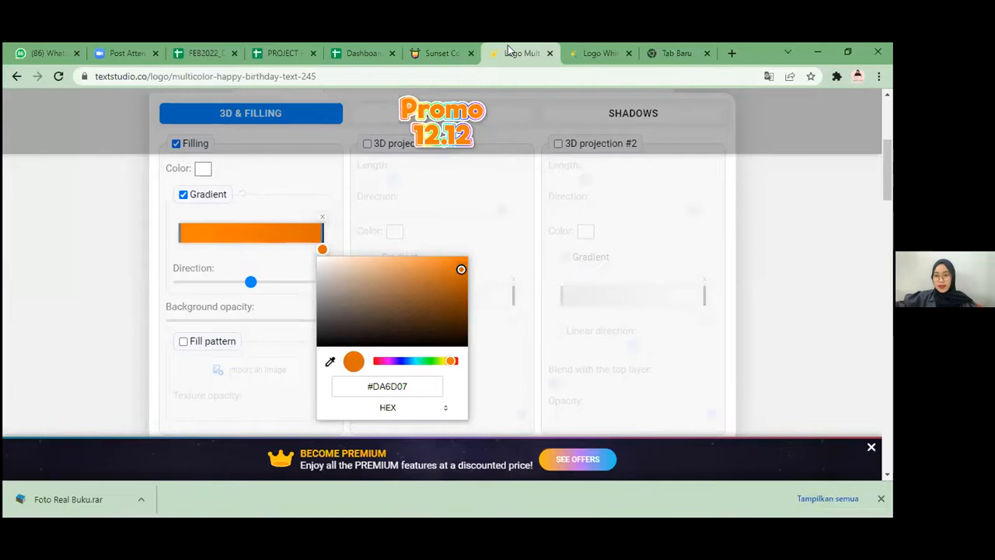
pyautogui.click(463, 269)
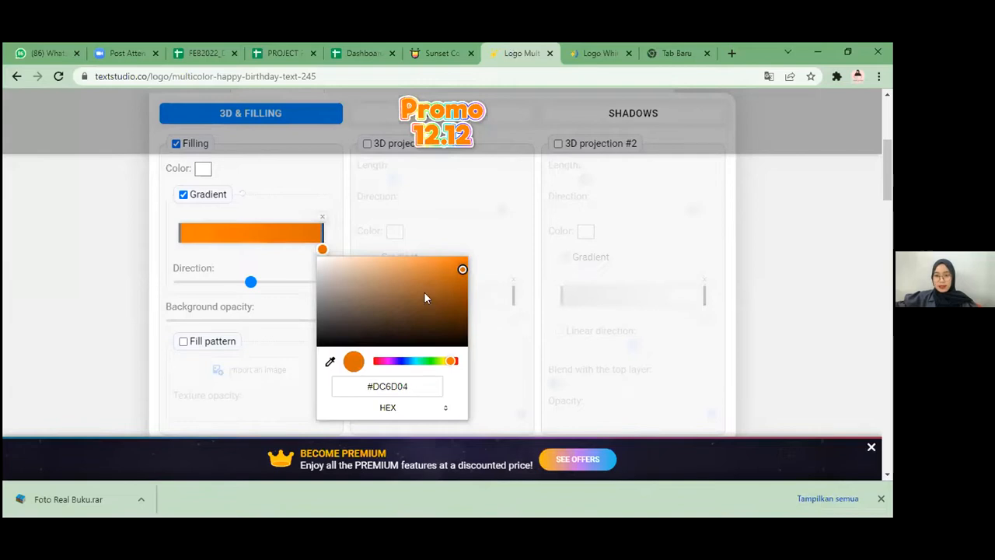
pyautogui.click(463, 272)
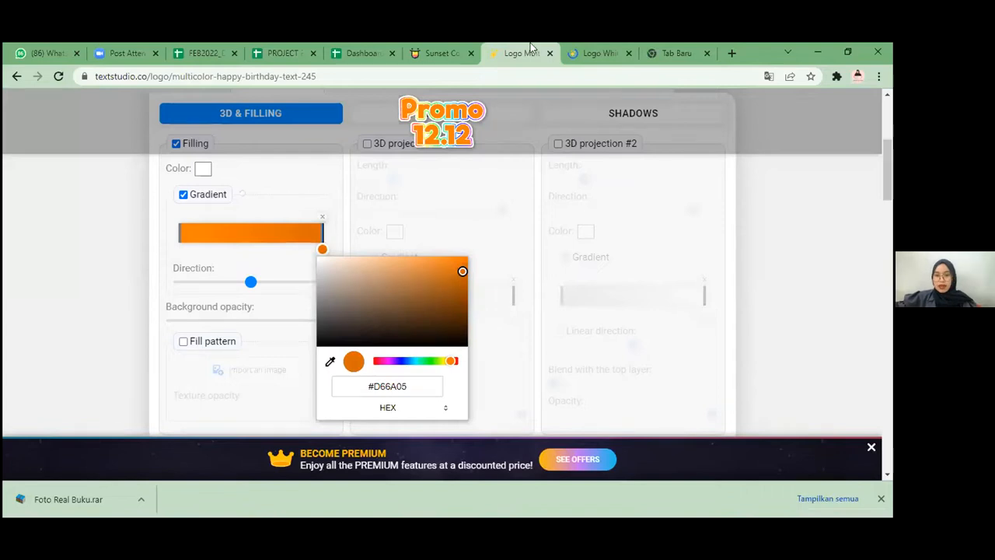
# Step: Switch to the white-yellow 3D text logo page showing the YES! sample
pyautogui.click(597, 51)
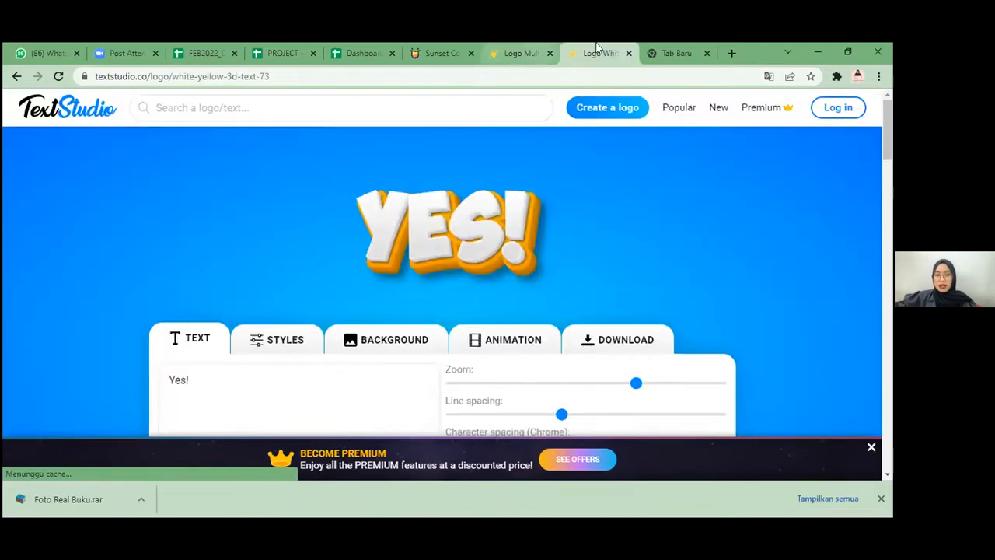
# Step: Close the multicolor happy birthday logo page and return to the white-yellow 3D text logo page
pyautogui.click(536, 54)
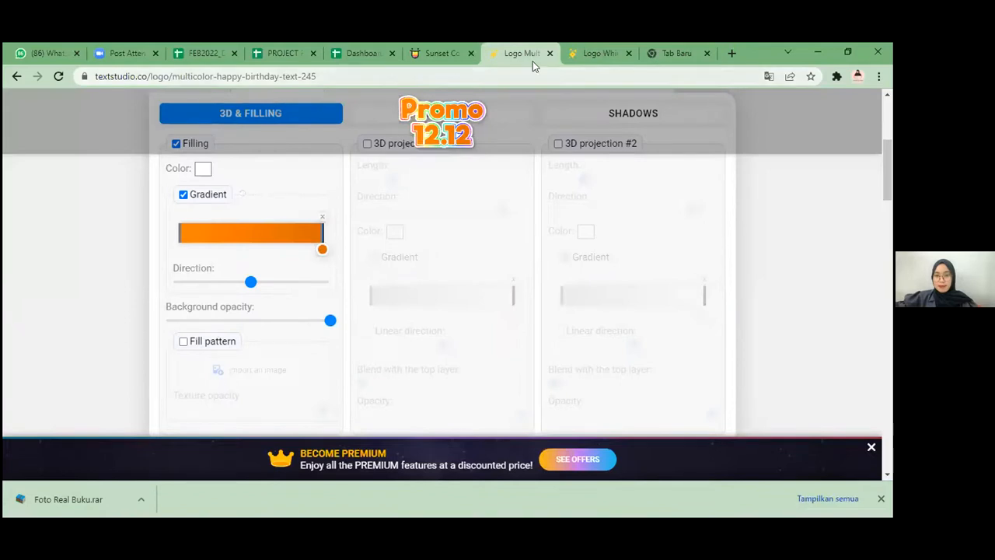
pyautogui.click(579, 53)
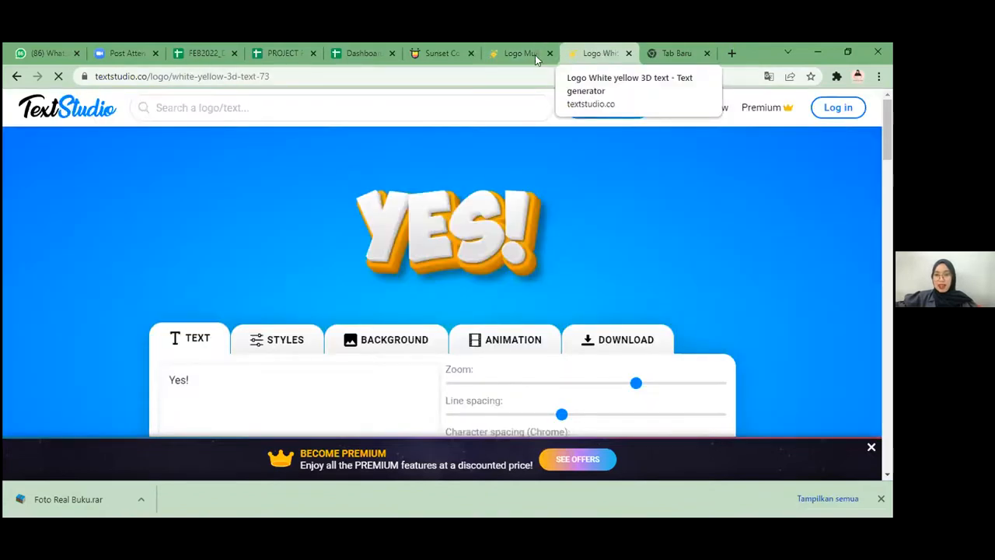
pyautogui.click(535, 54)
pyautogui.scroll(3, 585, 187)
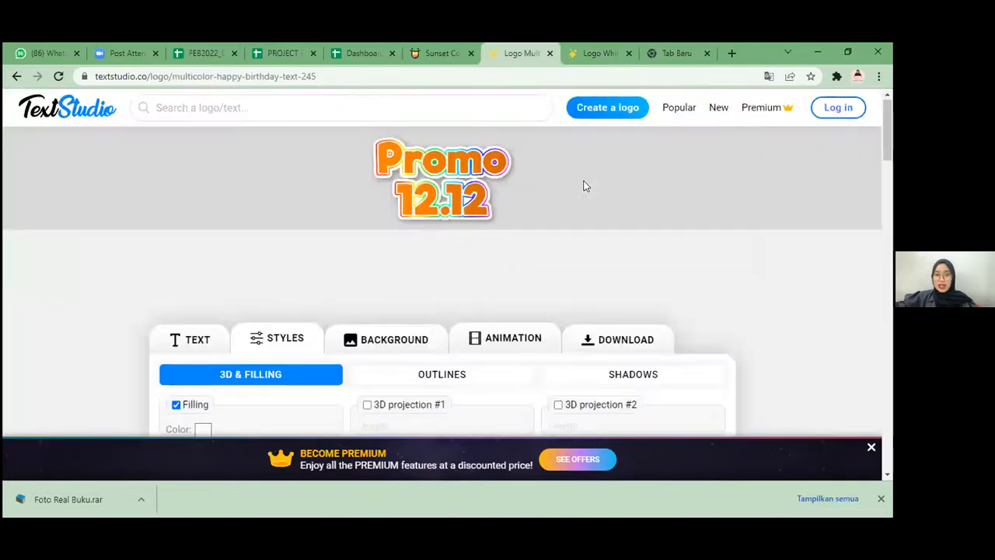
pyautogui.scroll(-3, 586, 187)
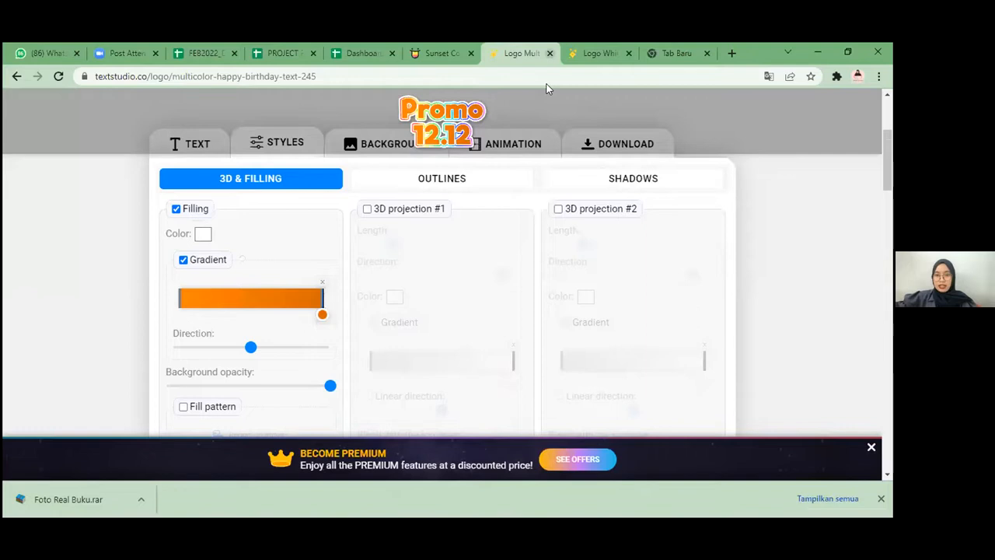
pyautogui.hotkey('ctrl', 'w')
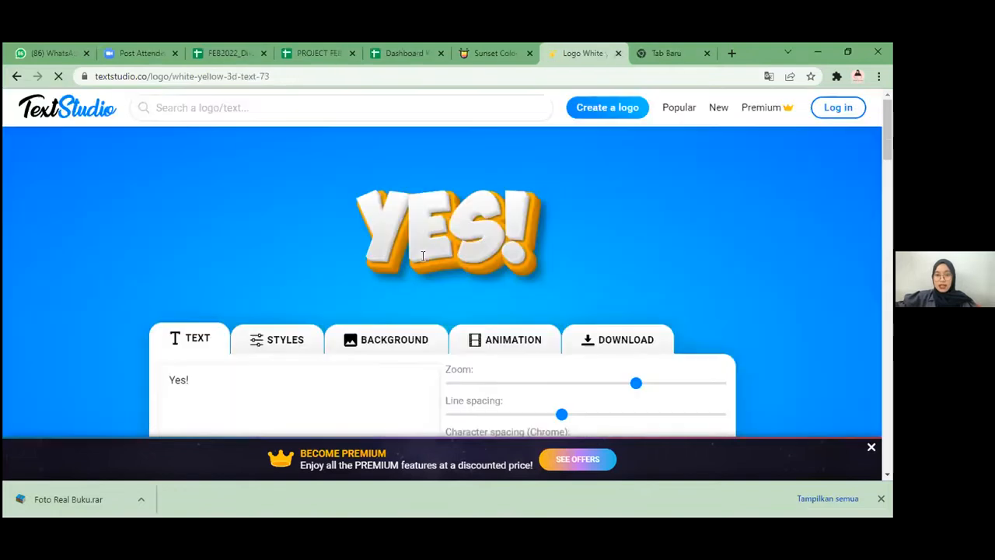
# Step: Replace the sample text "Yes!" with "Promo" on the first line and "12.12" on the second line
pyautogui.scroll(-2, 670, 371)
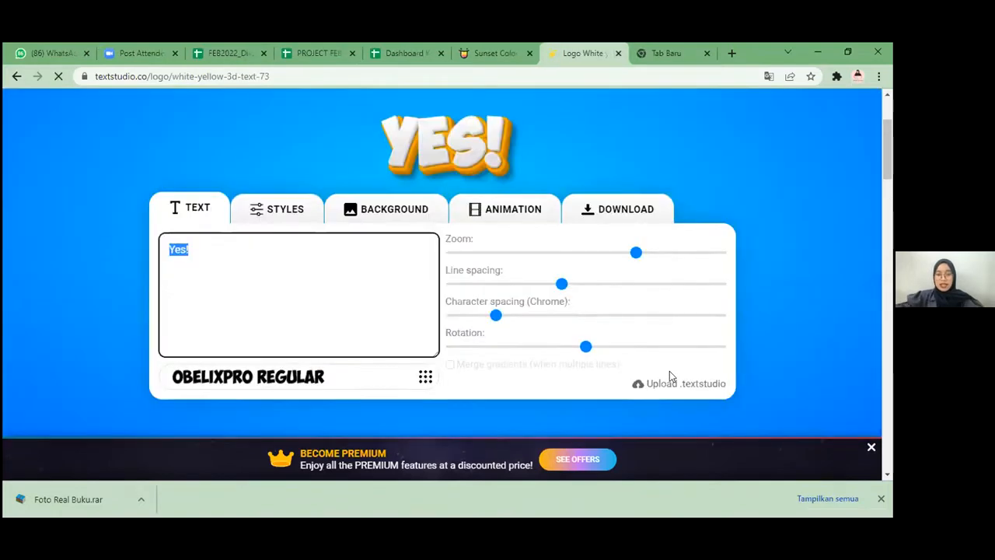
pyautogui.write('Promo')
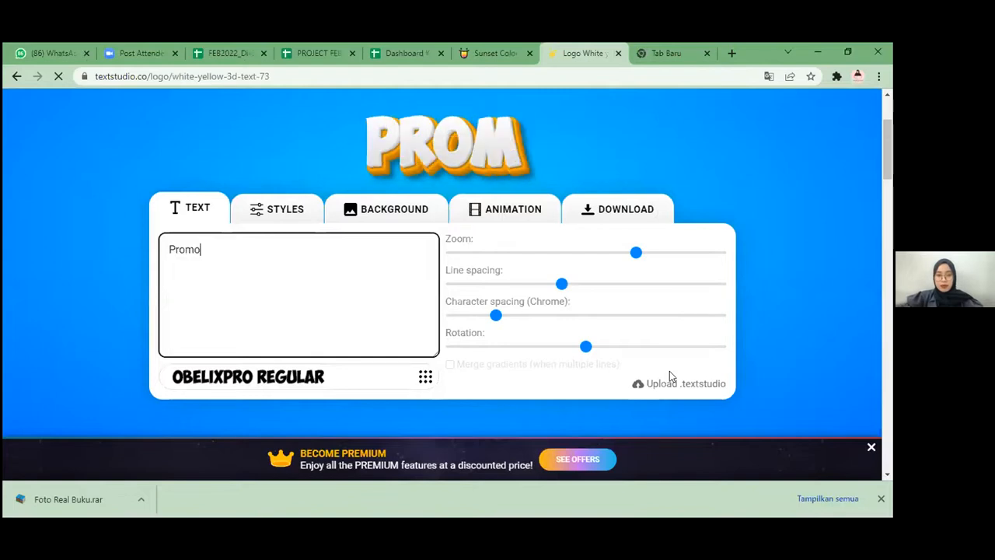
pyautogui.write(' 12')
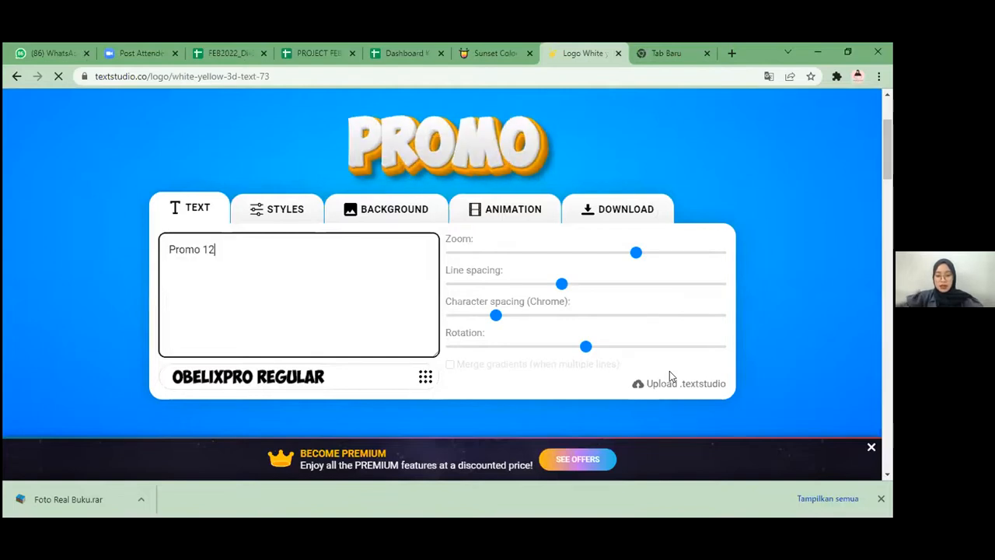
pyautogui.write('.12')
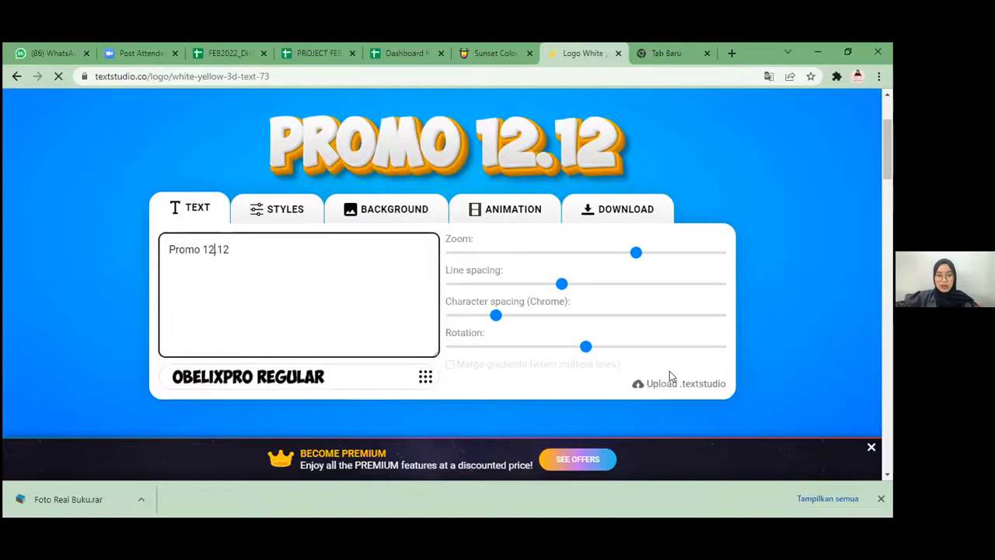
pyautogui.press('Left')
pyautogui.press('Left')
pyautogui.press('BackSpace')
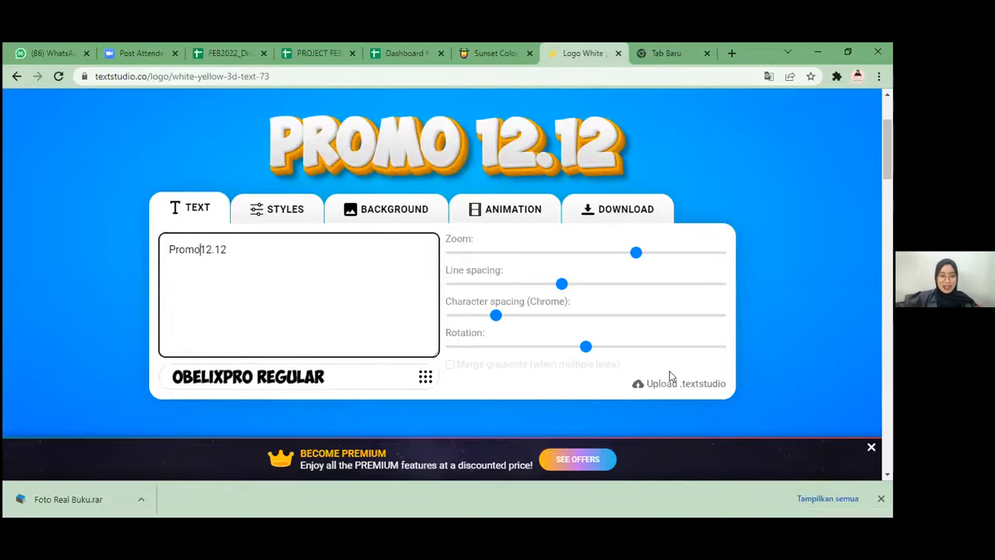
pyautogui.press('Return')
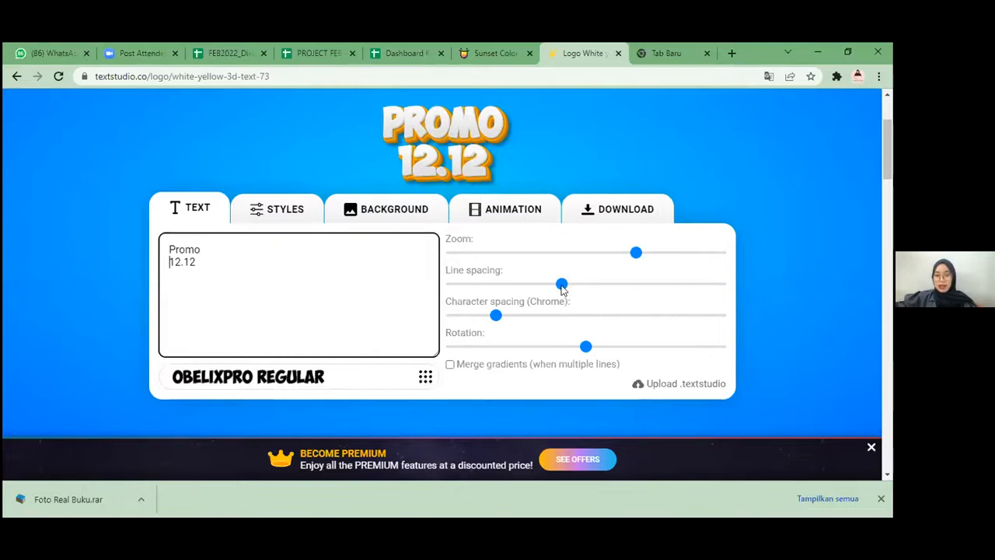
# Step: Open the style settings for the logo's 3D and filling options
pyautogui.click(264, 210)
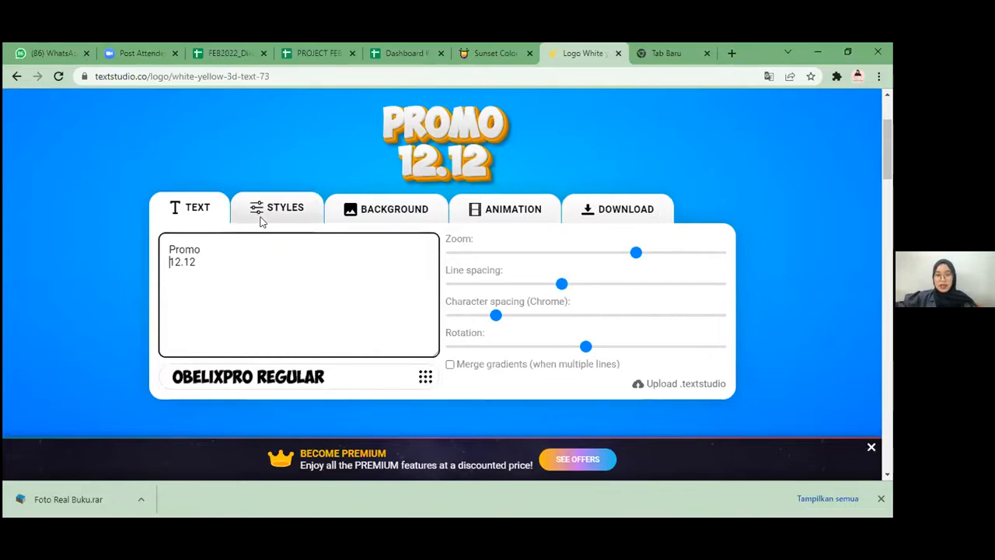
pyautogui.scroll(-1, 304, 329)
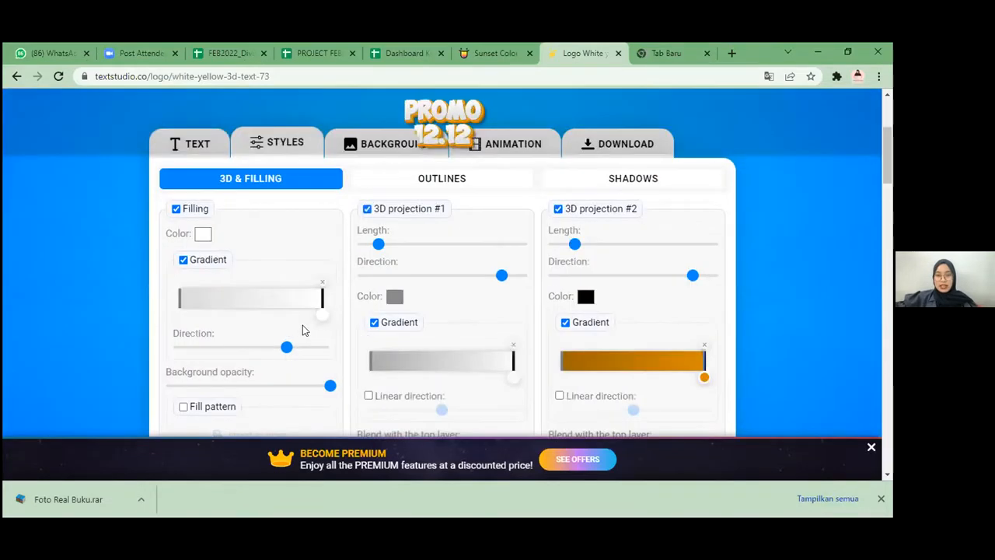
pyautogui.scroll(1, 317, 351)
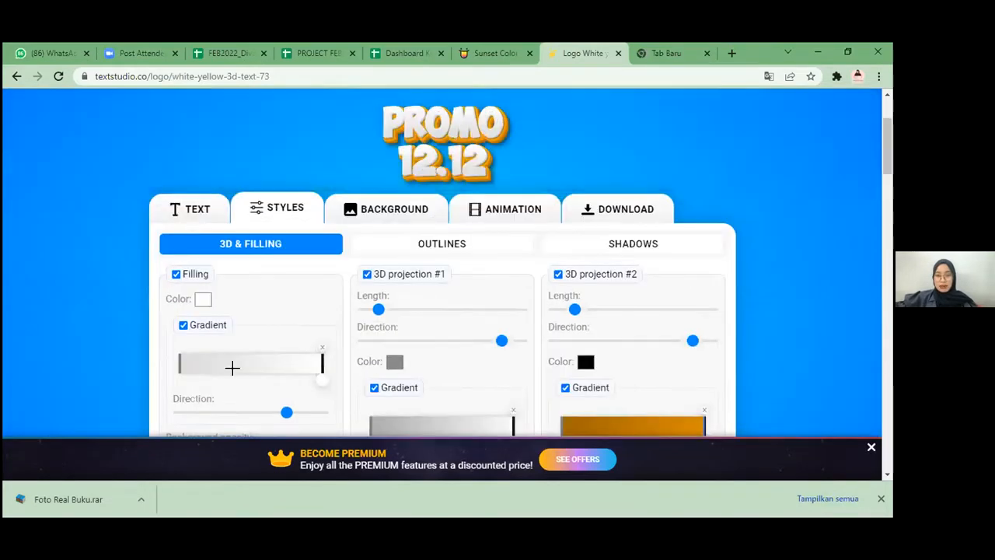
# Step: Try red (222, 33, 33) for the filling gradient's end stop and set it back to white (255, 255, 255)
pyautogui.click(321, 383)
pyautogui.click(444, 221)
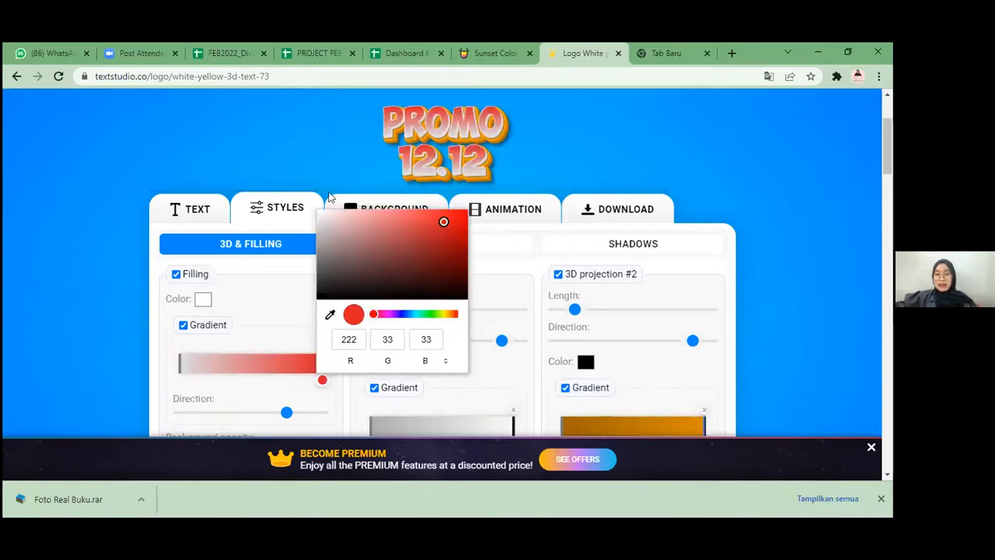
pyautogui.click(321, 216)
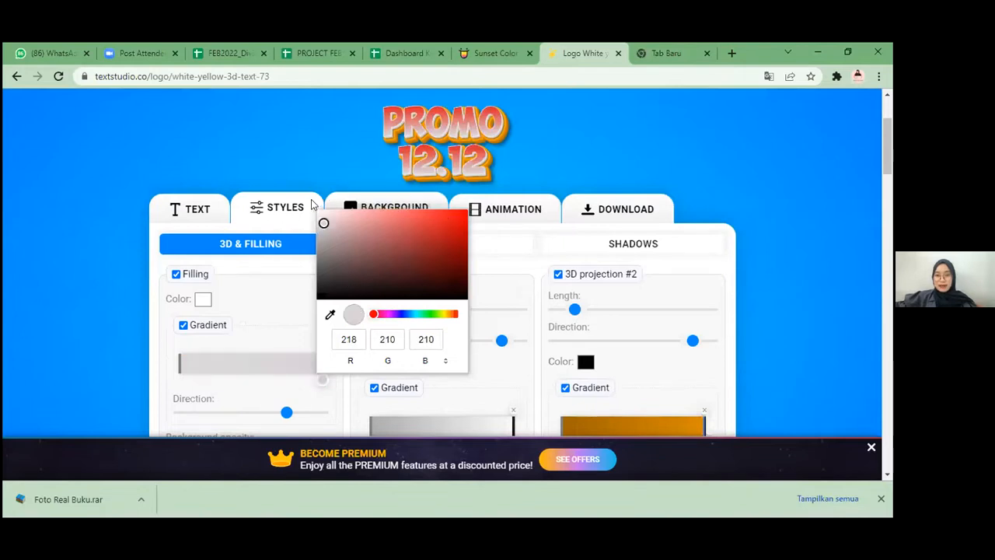
pyautogui.moveTo(321, 216); pyautogui.dragTo(303, 199)
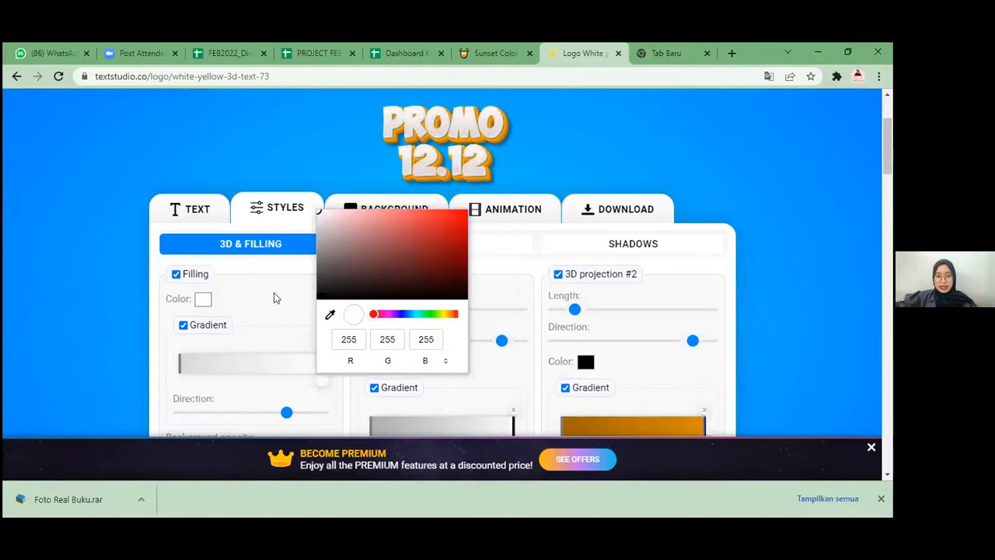
pyautogui.click(472, 327)
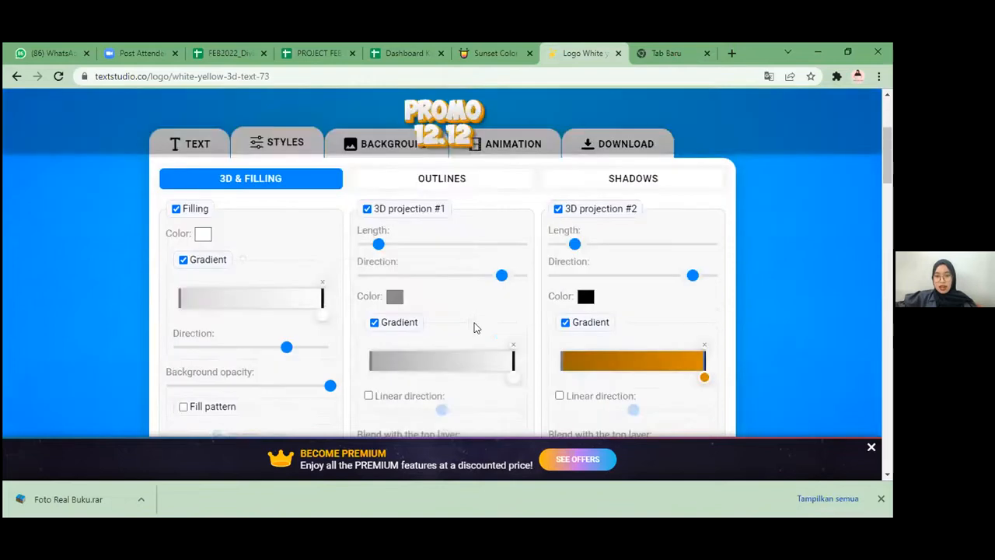
# Step: Try dark brown and dark green shades, such as RGB 8, 68, 42, for the end stop of 3D projection #2's gradient
pyautogui.scroll(-1, 255, 178)
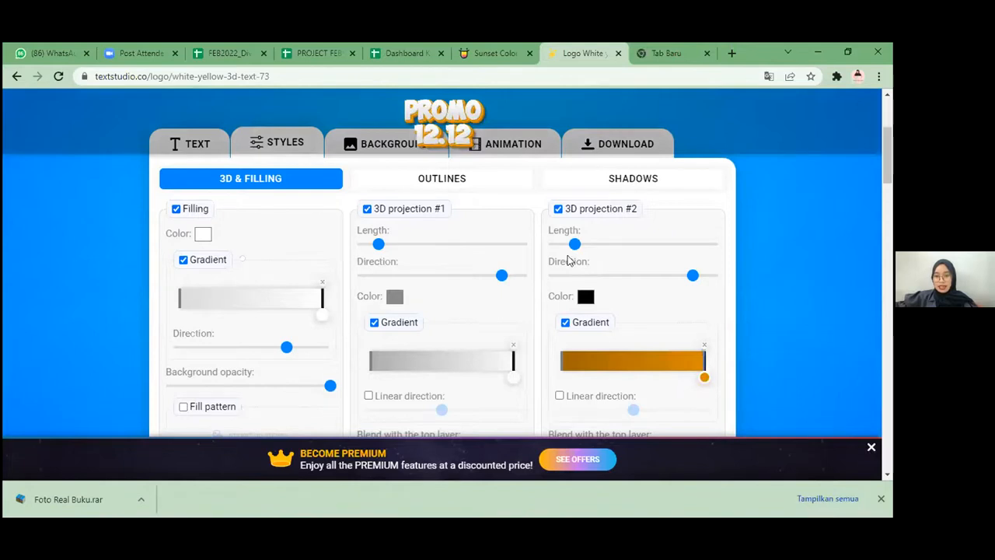
pyautogui.scroll(3, 536, 265)
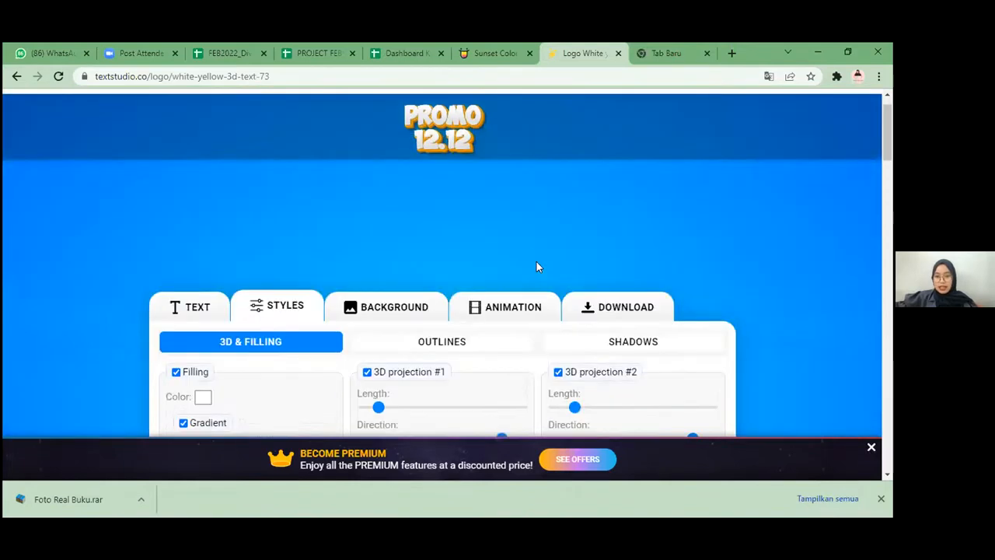
pyautogui.scroll(1, 531, 256)
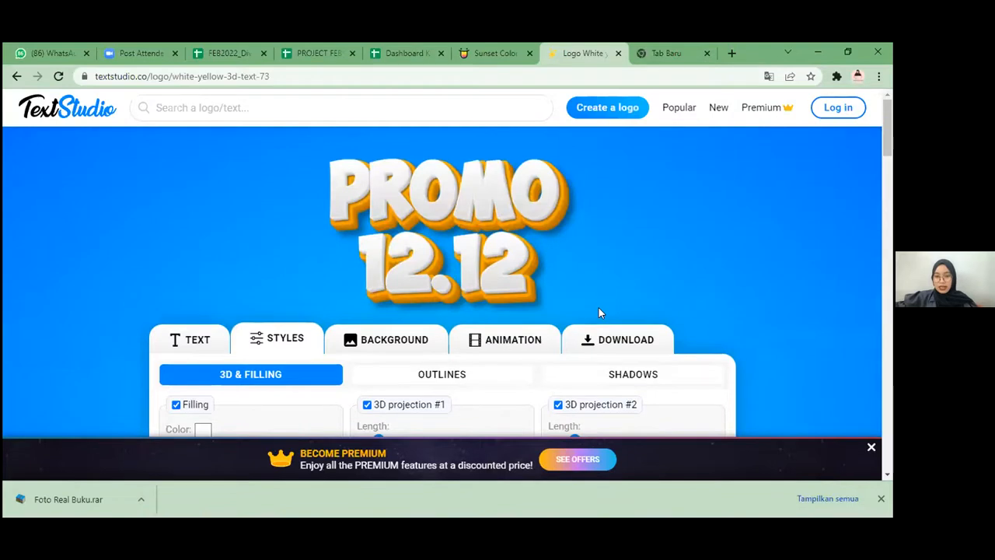
pyautogui.scroll(-3, 697, 316)
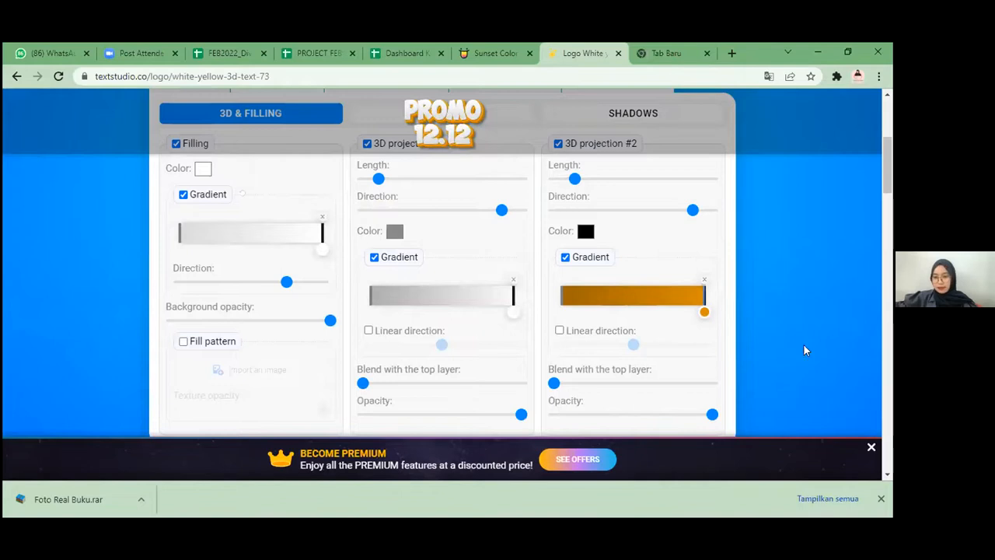
pyautogui.moveTo(820, 366)
pyautogui.mouseDown()
pyautogui.moveTo(822, 344)
pyautogui.moveTo(830, 382)
pyautogui.mouseUp()
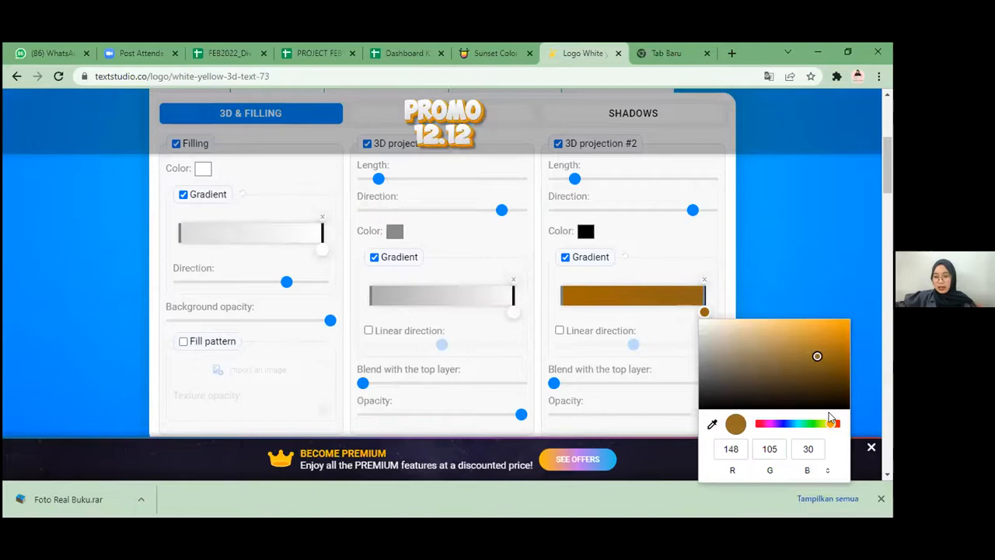
pyautogui.moveTo(826, 350); pyautogui.dragTo(827, 356)
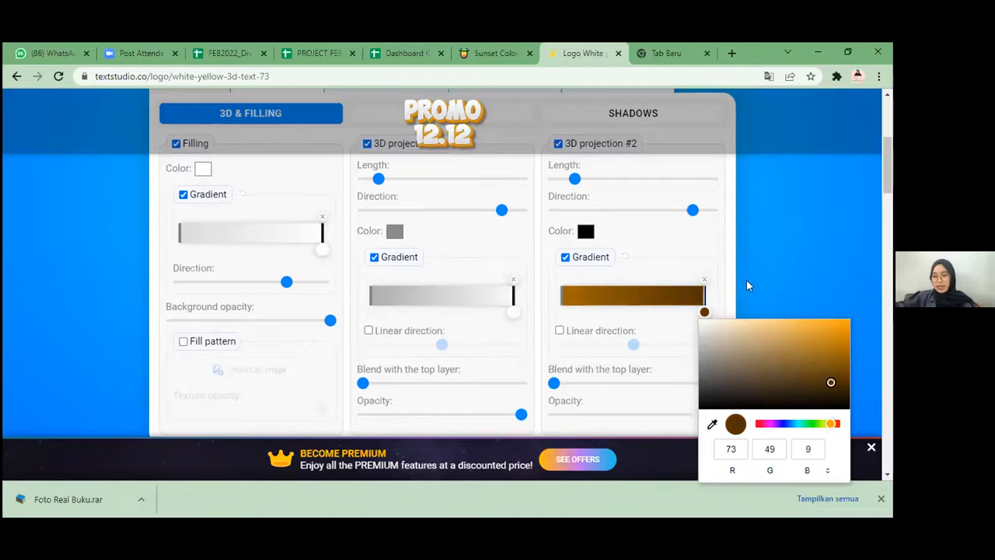
pyautogui.moveTo(830, 423); pyautogui.dragTo(818, 423)
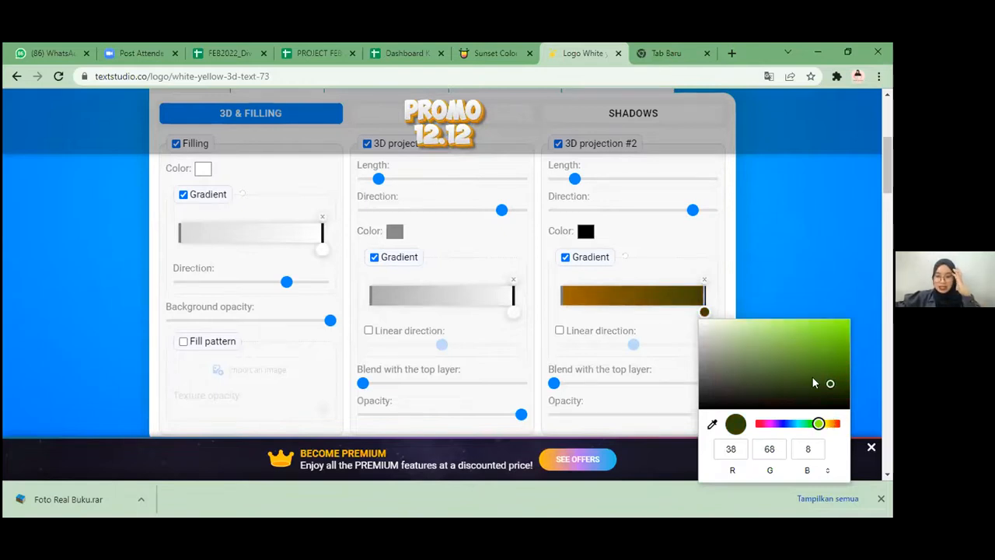
pyautogui.moveTo(808, 373); pyautogui.dragTo(804, 373)
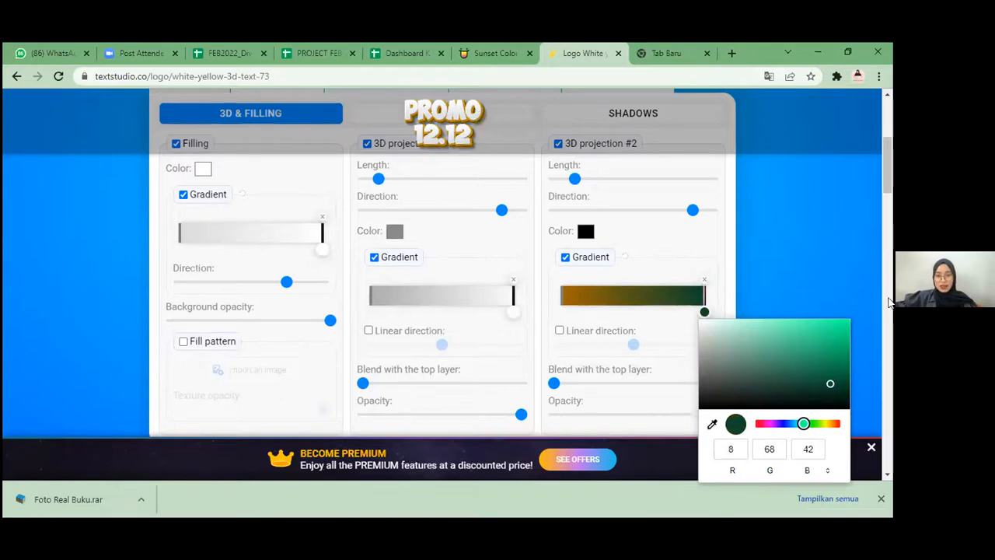
pyautogui.click(738, 277)
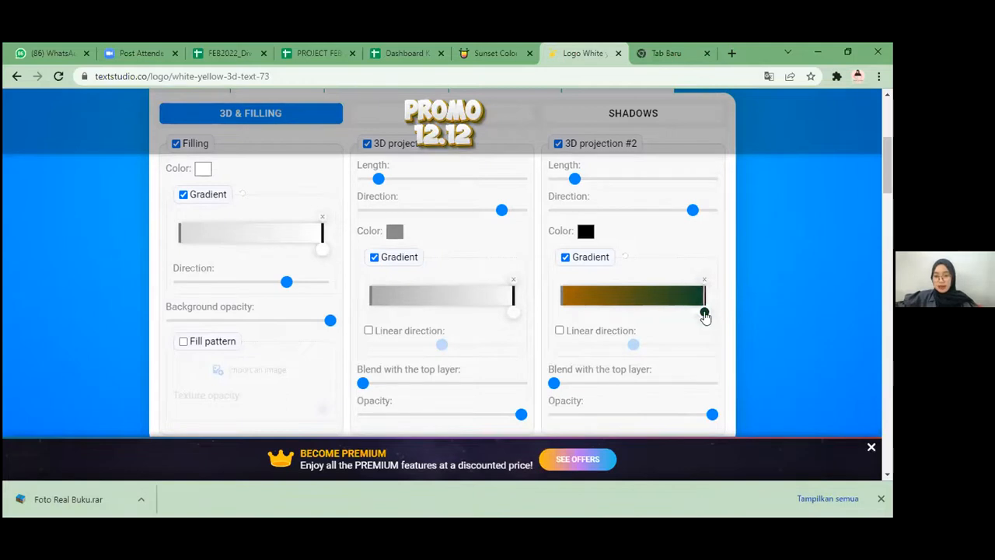
# Step: Set the end stop of 3D projection #2's gradient to bright orange, RGB 239, 163, 1
pyautogui.click(704, 313)
pyautogui.click(829, 427)
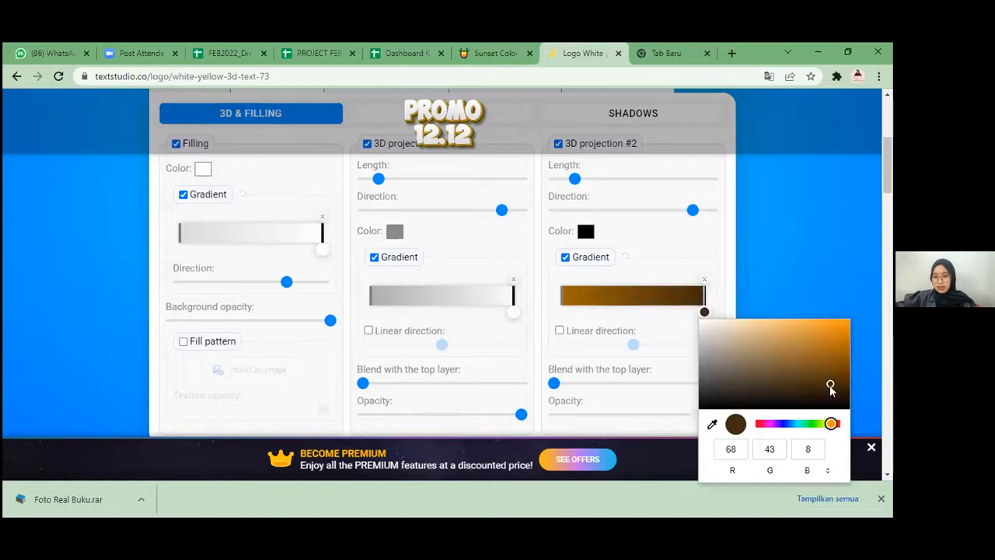
pyautogui.moveTo(832, 425); pyautogui.dragTo(831, 379)
pyautogui.click(832, 378)
pyautogui.moveTo(836, 330); pyautogui.dragTo(862, 326)
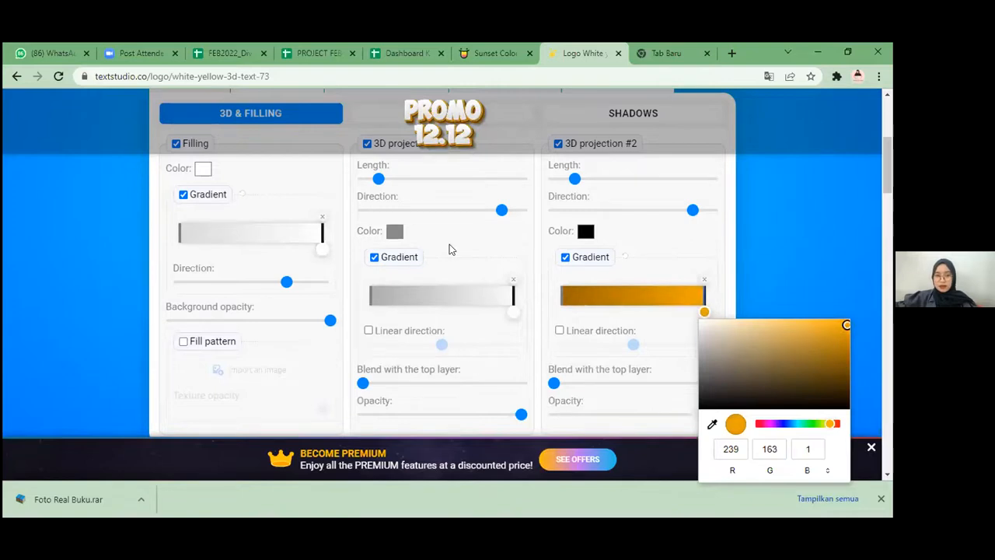
# Step: Turn off the logo's blue gradient background to make it transparent
pyautogui.scroll(2, 447, 250)
pyautogui.click(374, 210)
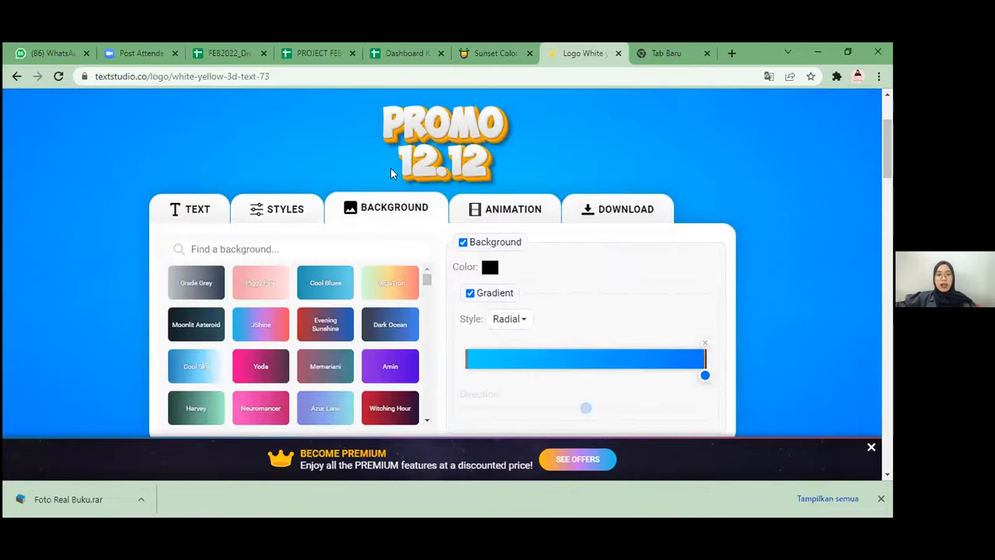
pyautogui.scroll(2, 716, 187)
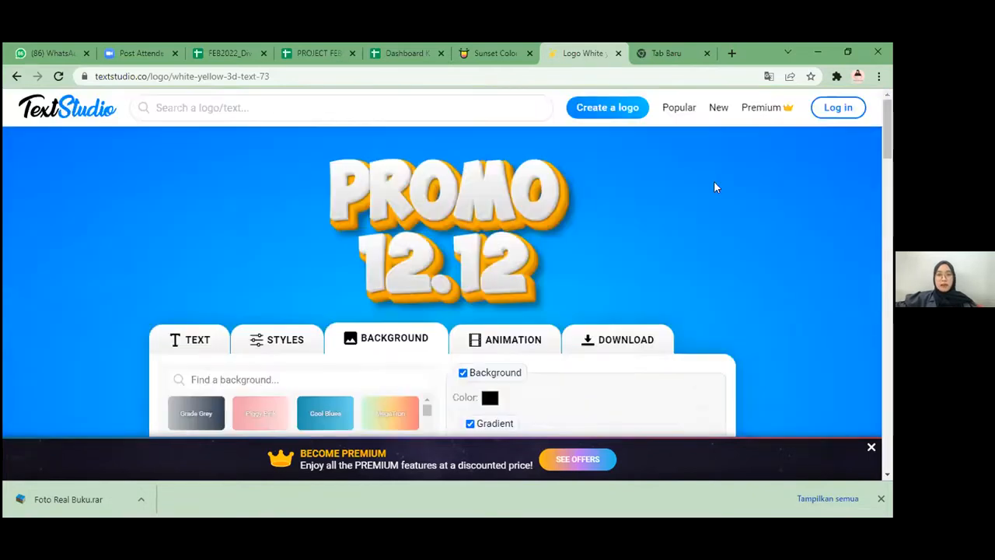
pyautogui.scroll(-2, 487, 319)
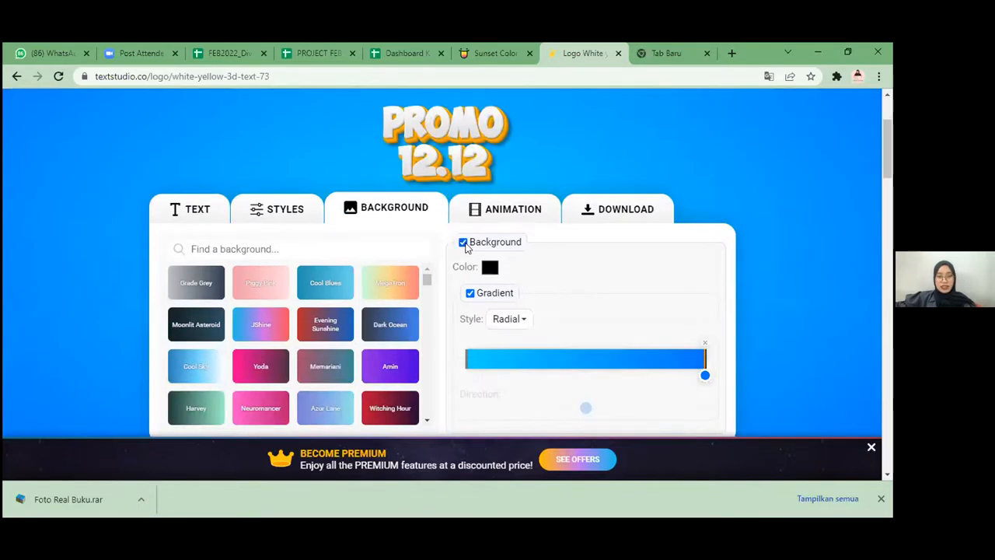
pyautogui.click(463, 243)
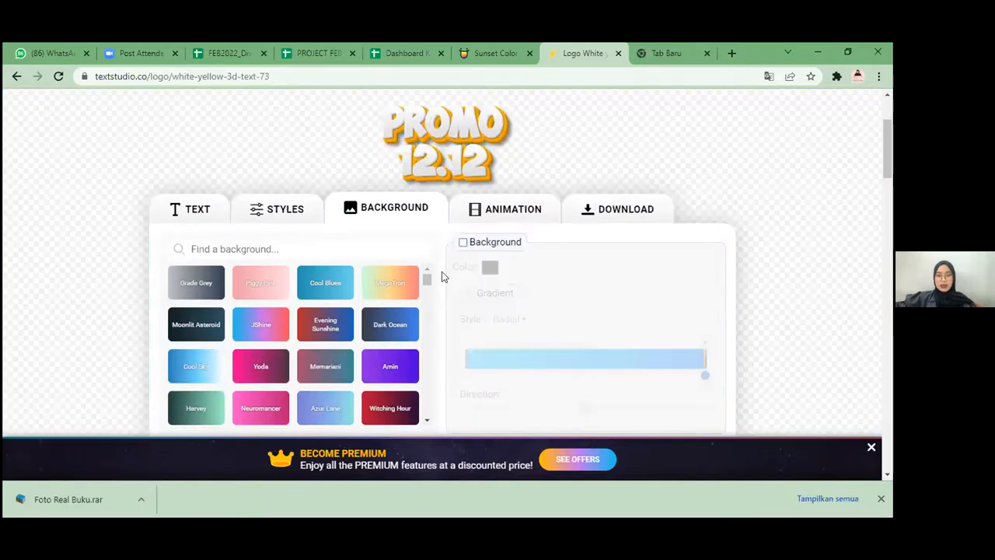
# Step: Set the logo's download quality to Medium and generate it as a PNG file
pyautogui.scroll(-2, 537, 291)
pyautogui.scroll(2, 544, 234)
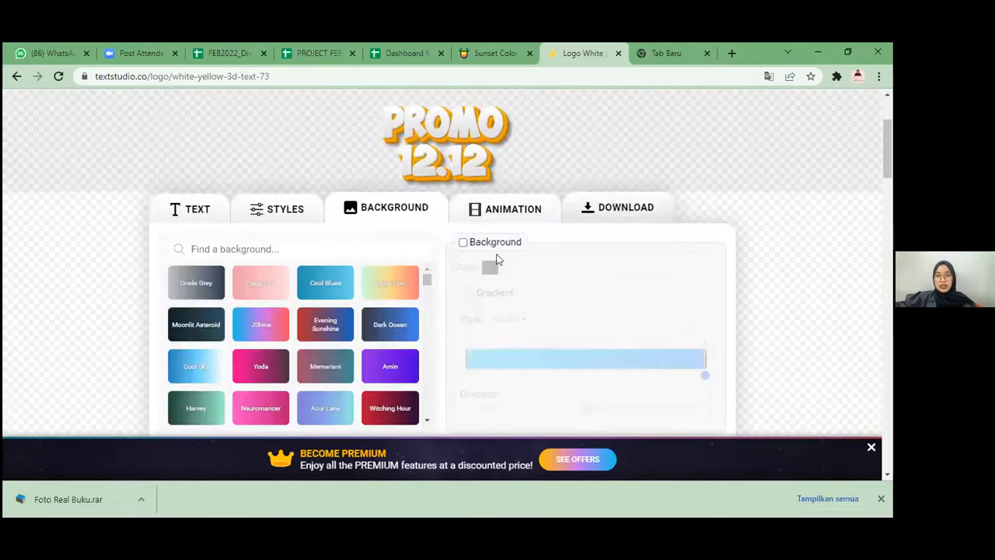
pyautogui.click(603, 225)
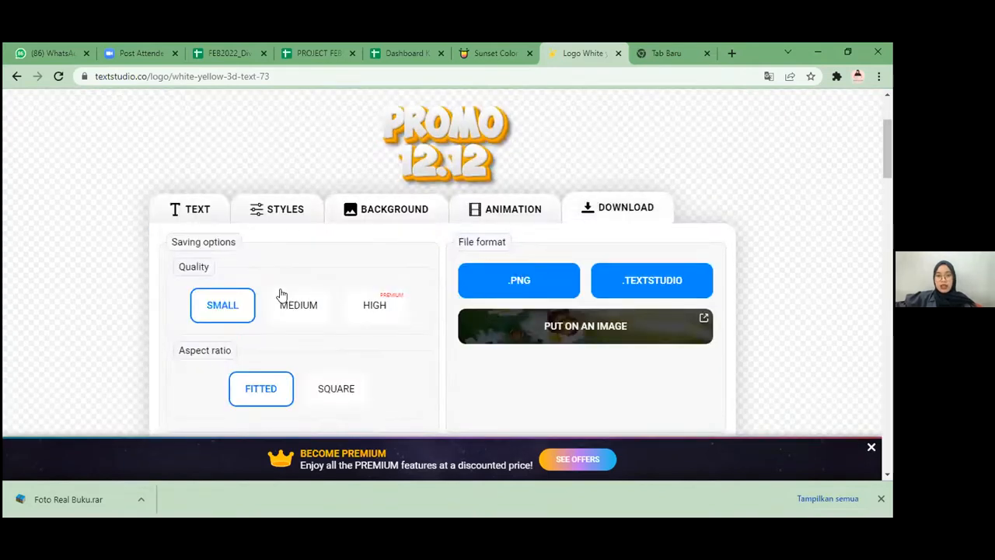
pyautogui.click(409, 313)
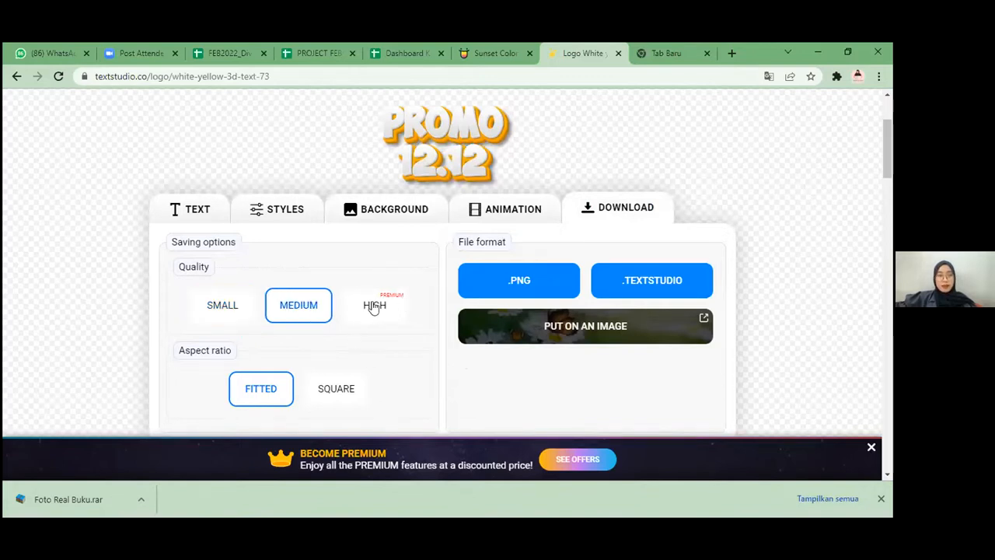
pyautogui.click(478, 293)
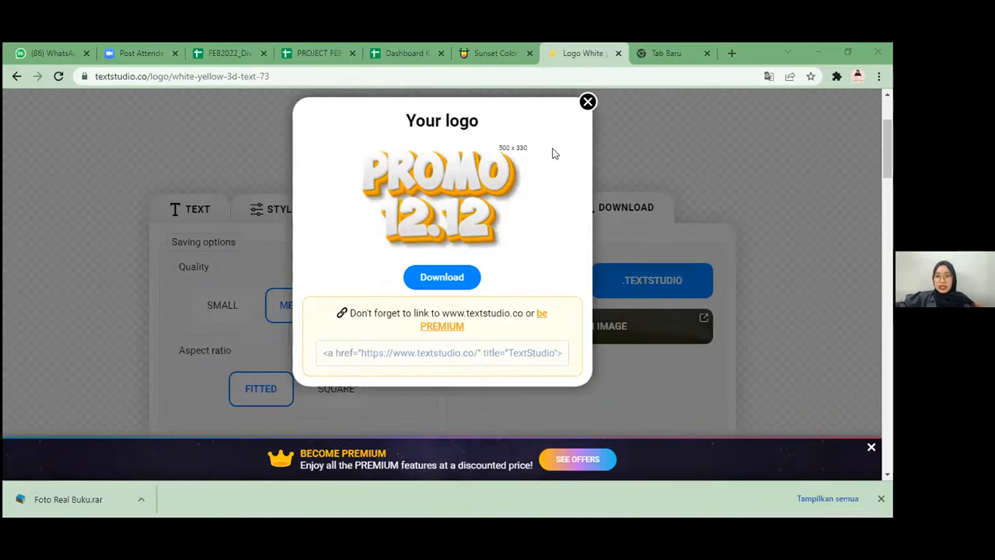
# Step: Search the web for an upscaler in the empty browser tab and open imgupscaler.com
pyautogui.click(670, 55)
pyautogui.click(657, 76)
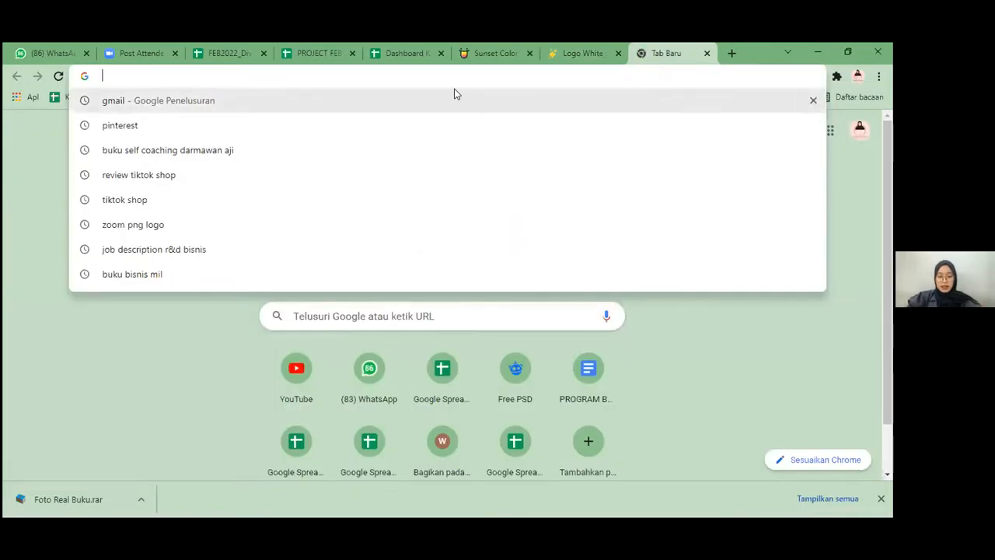
pyautogui.write('ups')
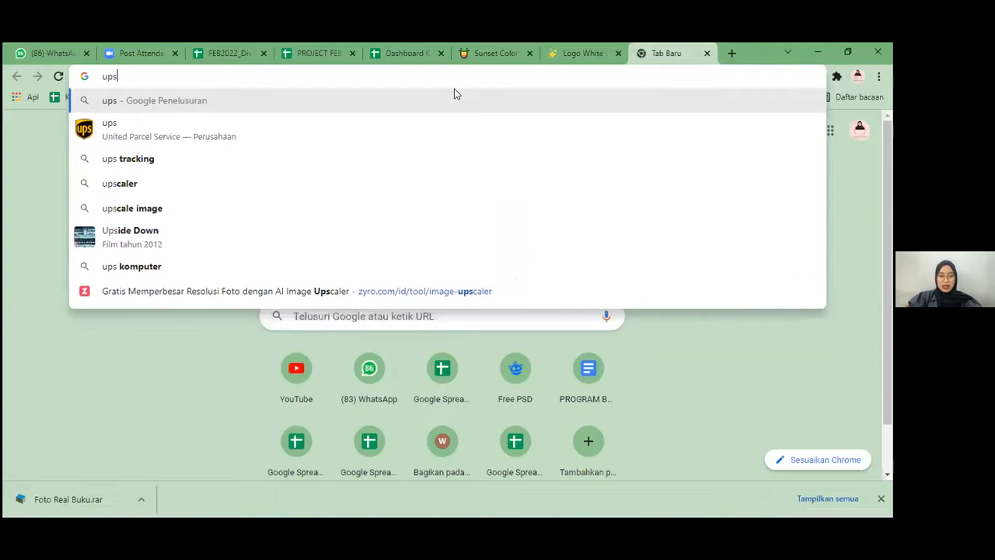
pyautogui.write('cale')
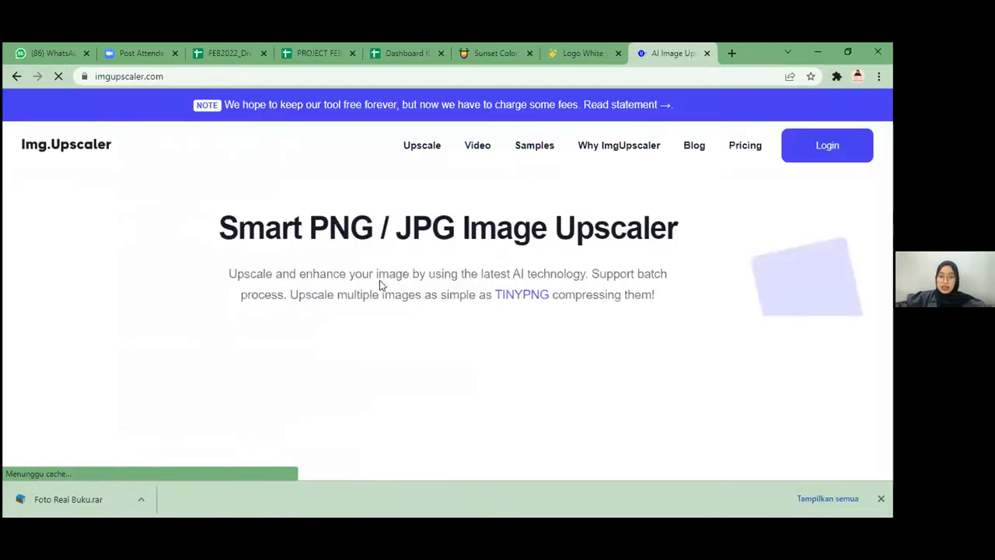
# Step: Upload the Promo 12.12 logo image to the Img.Upscaler site
pyautogui.scroll(-3, 571, 327)
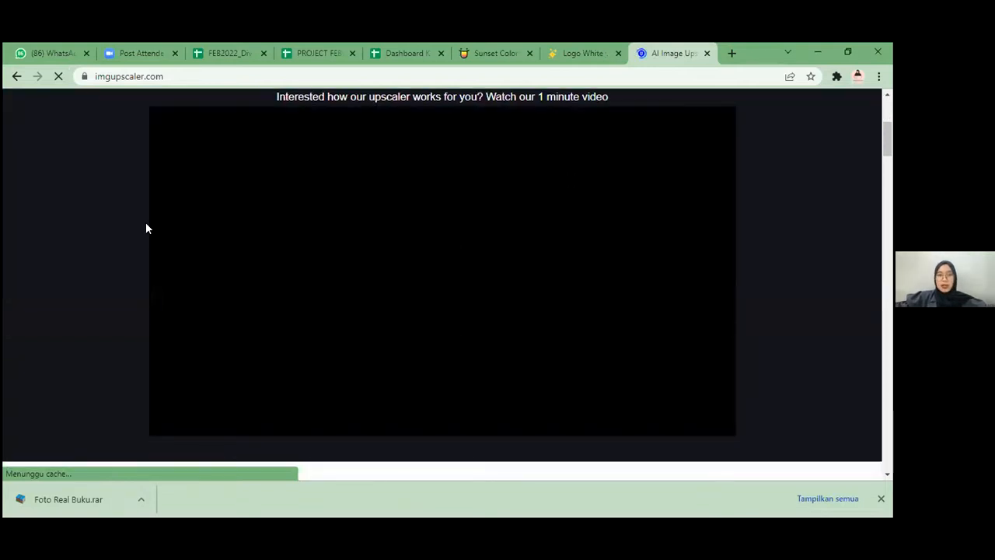
pyautogui.scroll(4, 197, 265)
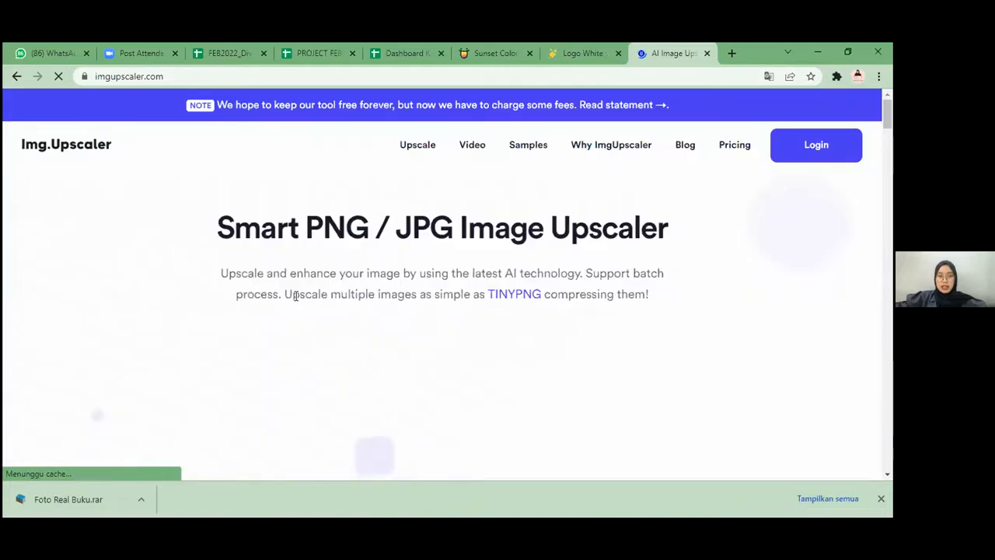
pyautogui.scroll(-2, 432, 297)
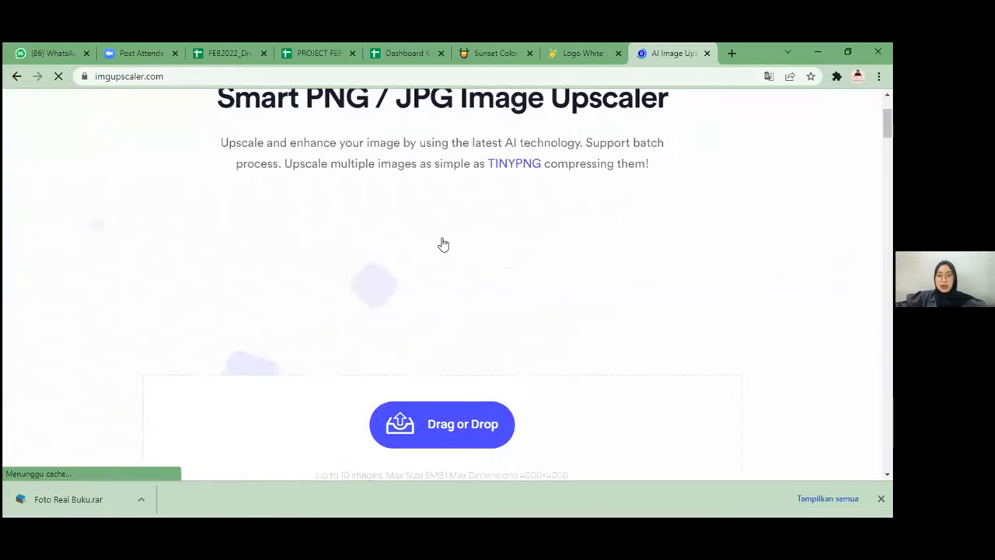
pyautogui.scroll(-2, 440, 245)
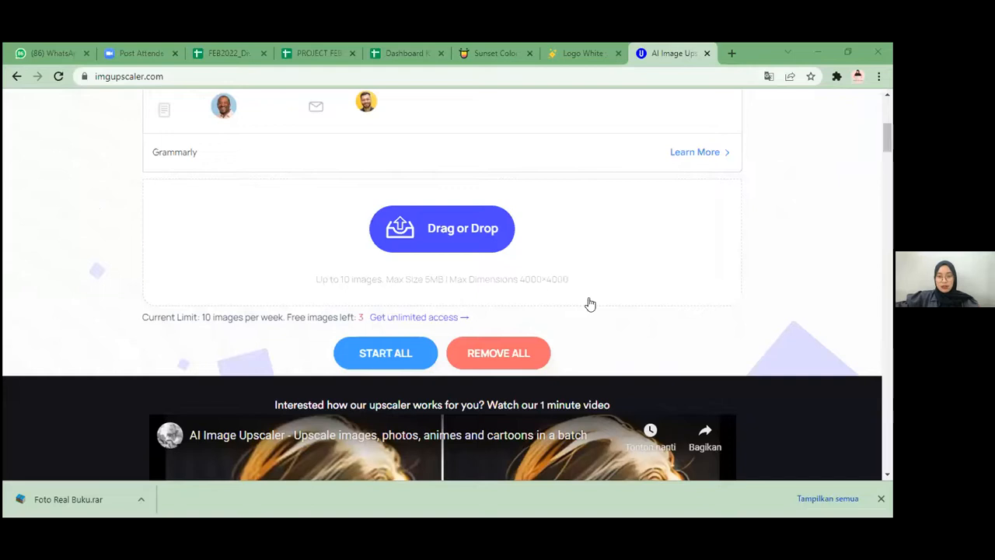
pyautogui.click(633, 287)
pyautogui.click(633, 287)
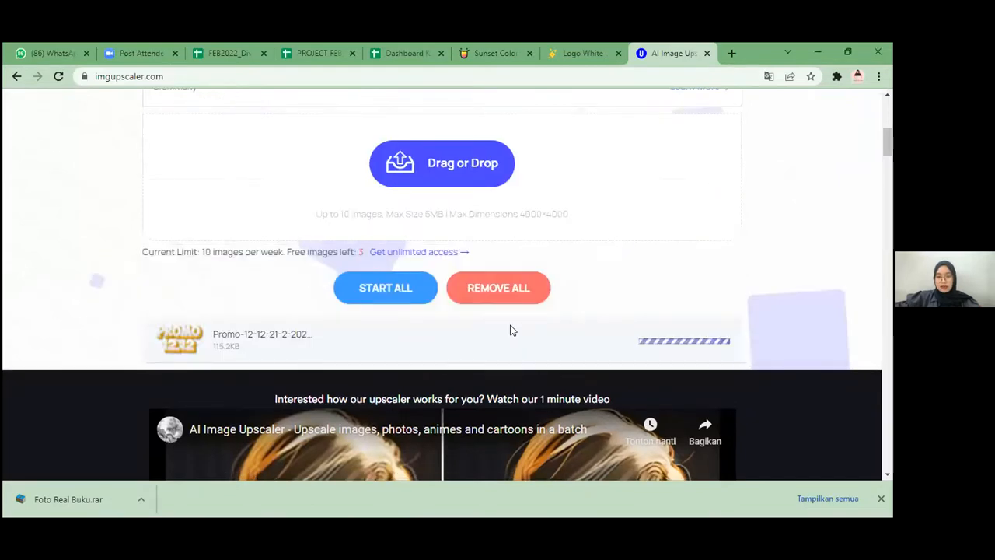
pyautogui.scroll(-1, 201, 285)
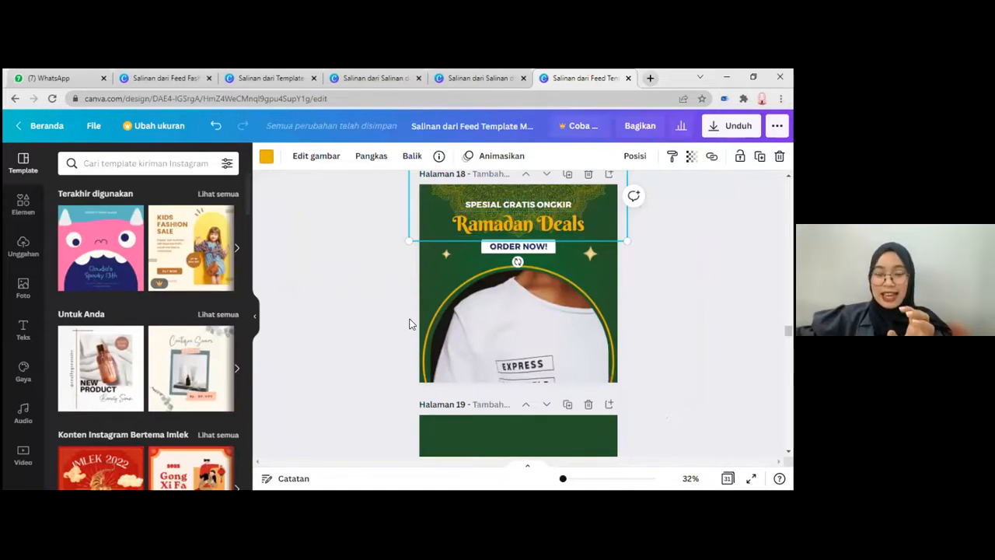
# Step: In the Canva feed template, compare the Ramadan Deals layout on page 18 with the blank green page 19
pyautogui.scroll(-5, 410, 321)
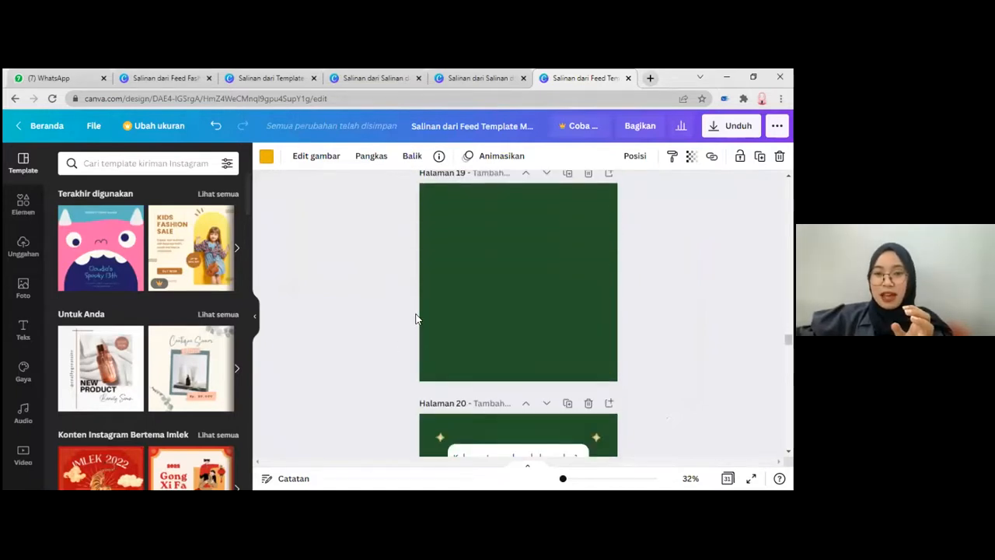
pyautogui.scroll(3, 427, 305)
pyautogui.scroll(2, 442, 281)
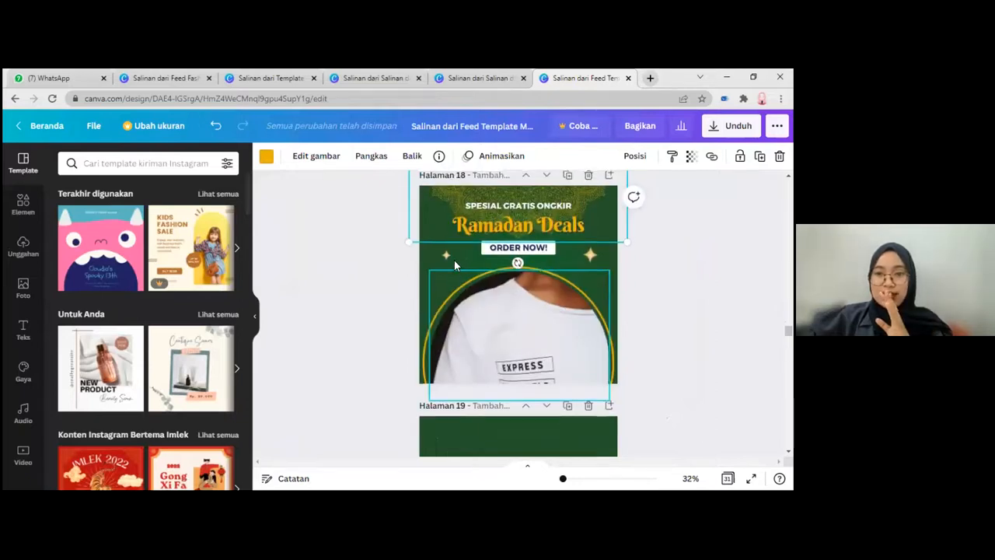
pyautogui.scroll(2, 452, 258)
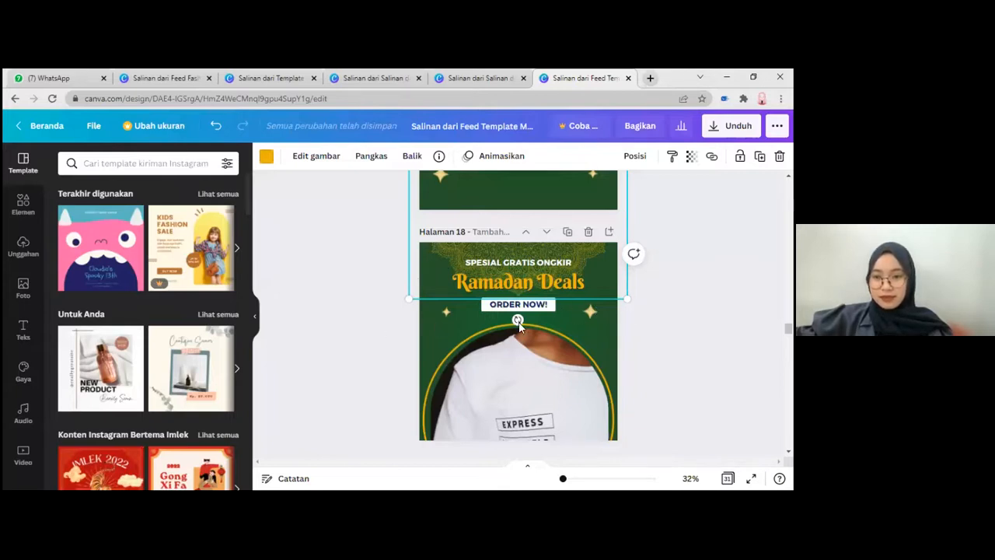
pyautogui.scroll(-3, 529, 325)
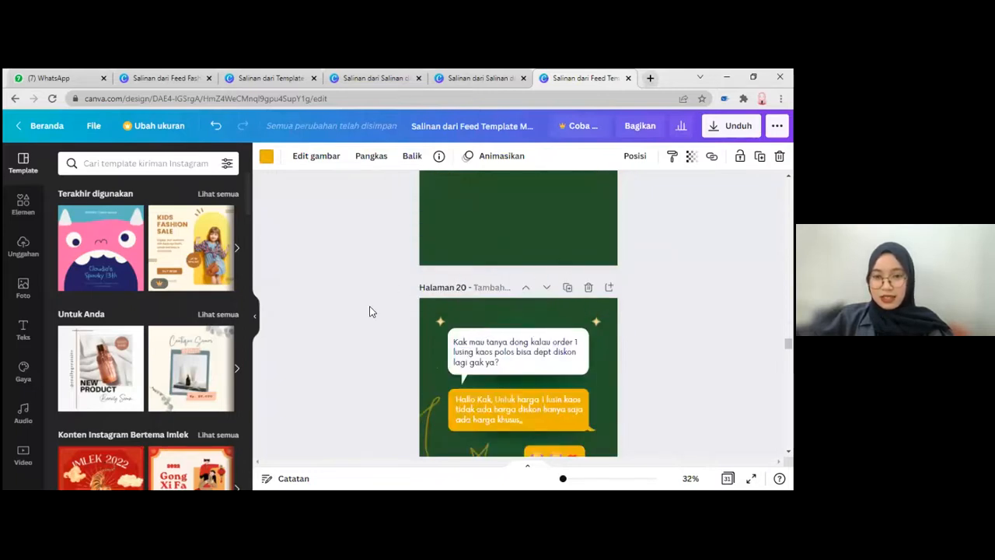
pyautogui.scroll(1, 26, 215)
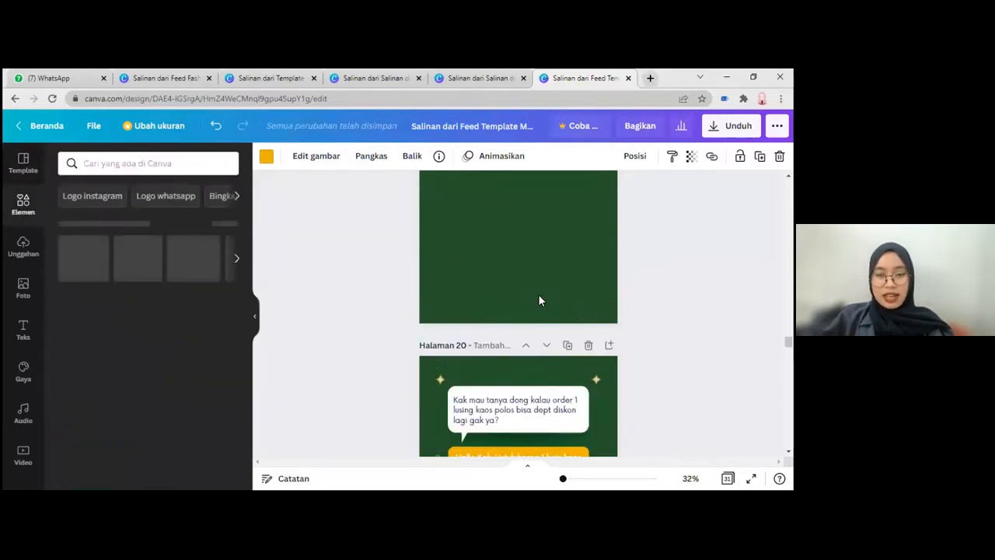
pyautogui.scroll(3, 532, 287)
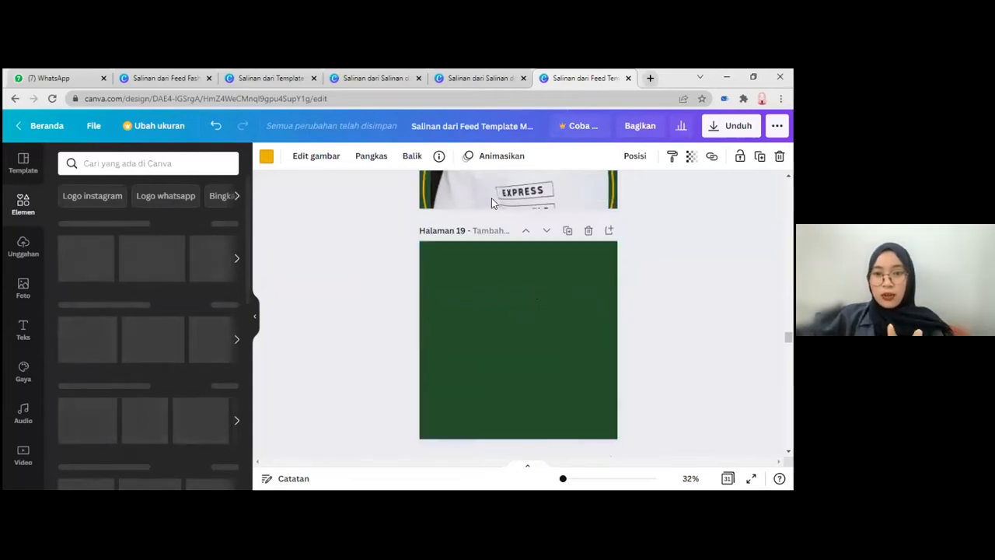
pyautogui.scroll(2, 501, 208)
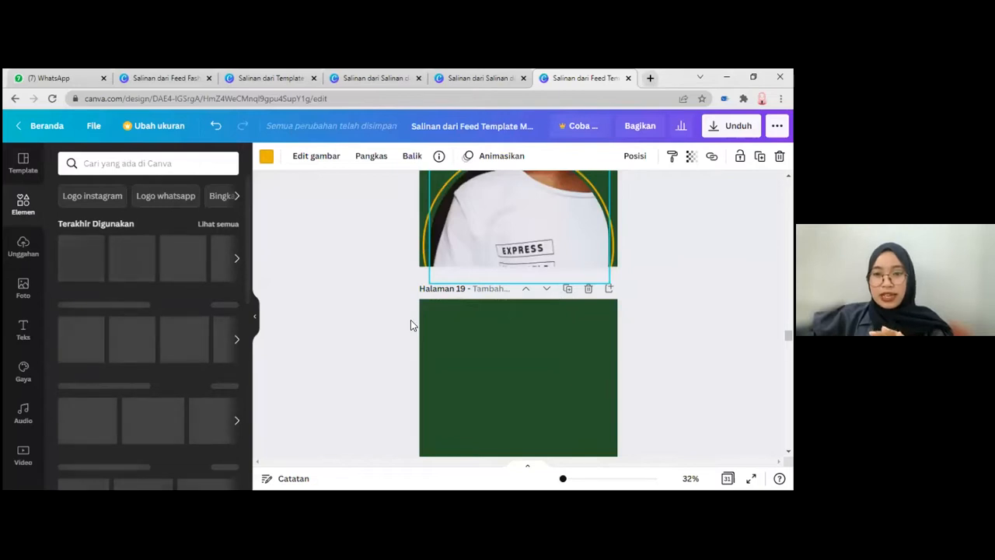
pyautogui.scroll(-2, 411, 321)
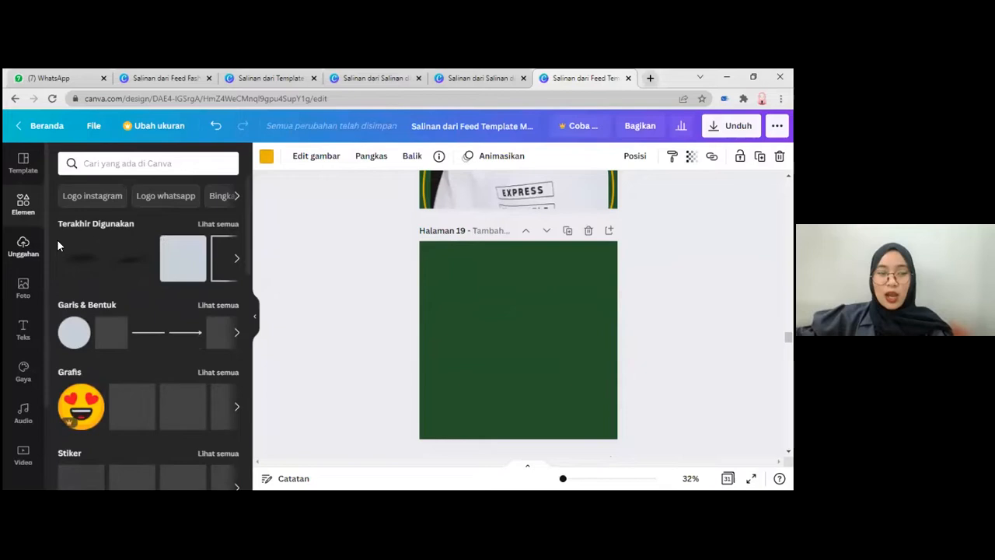
# Step: Browse the design elements to the frames and add the circular frame to the blank green page 19
pyautogui.scroll(-3, 120, 318)
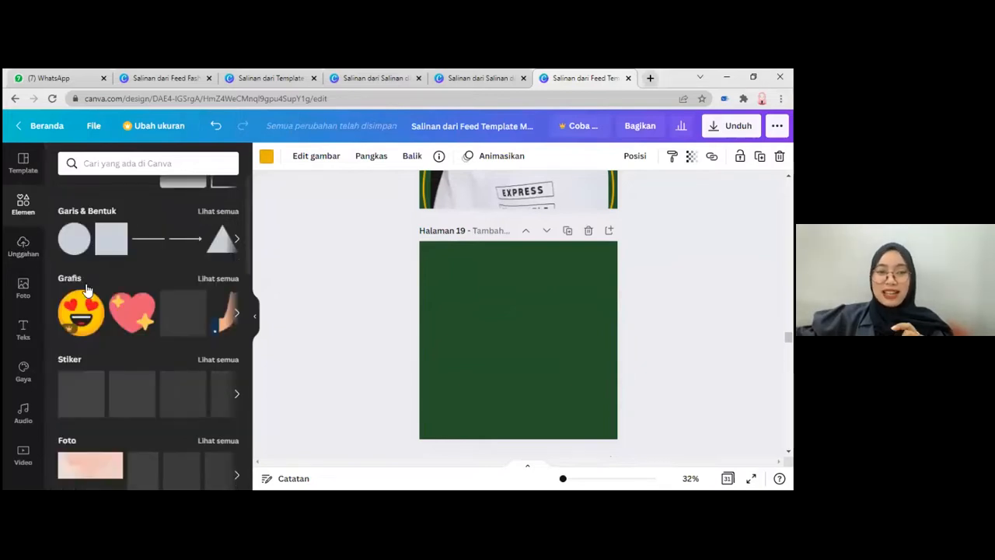
pyautogui.scroll(-3, 189, 318)
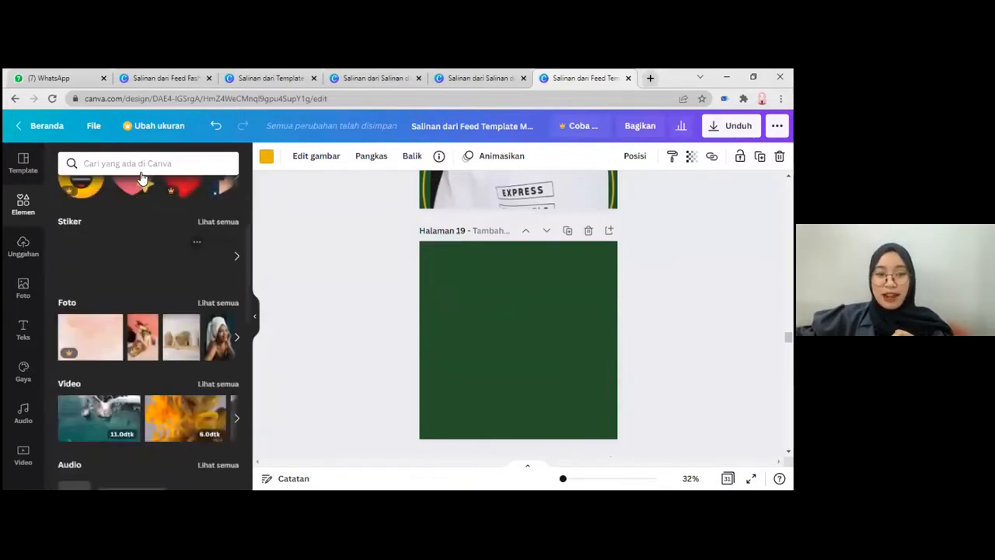
pyautogui.click(145, 164)
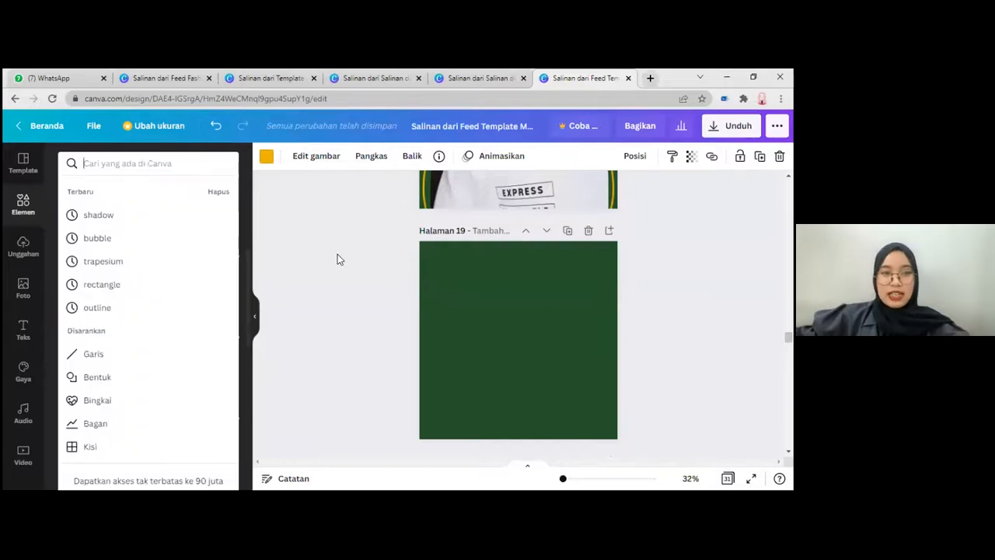
pyautogui.click(171, 280)
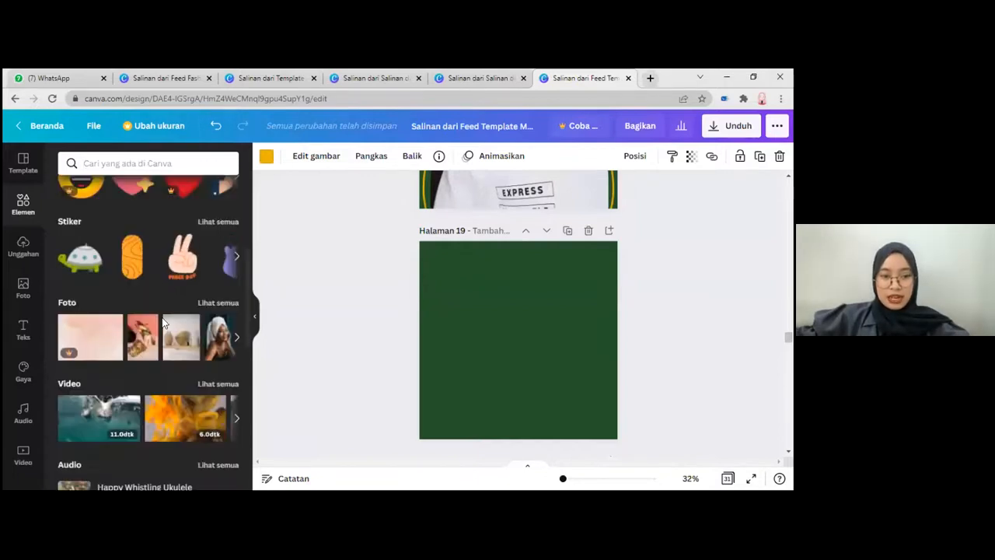
pyautogui.scroll(-4, 162, 324)
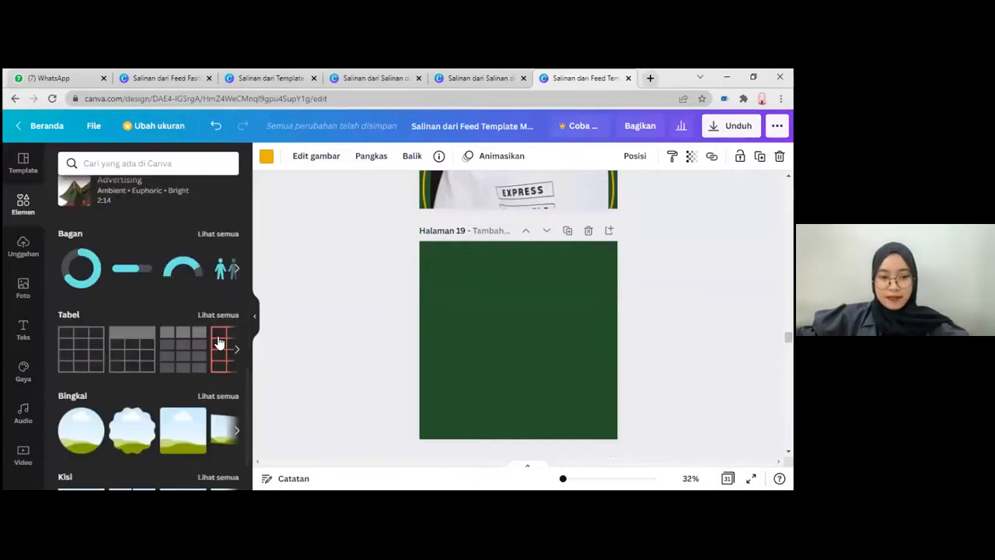
pyautogui.scroll(-1, 109, 348)
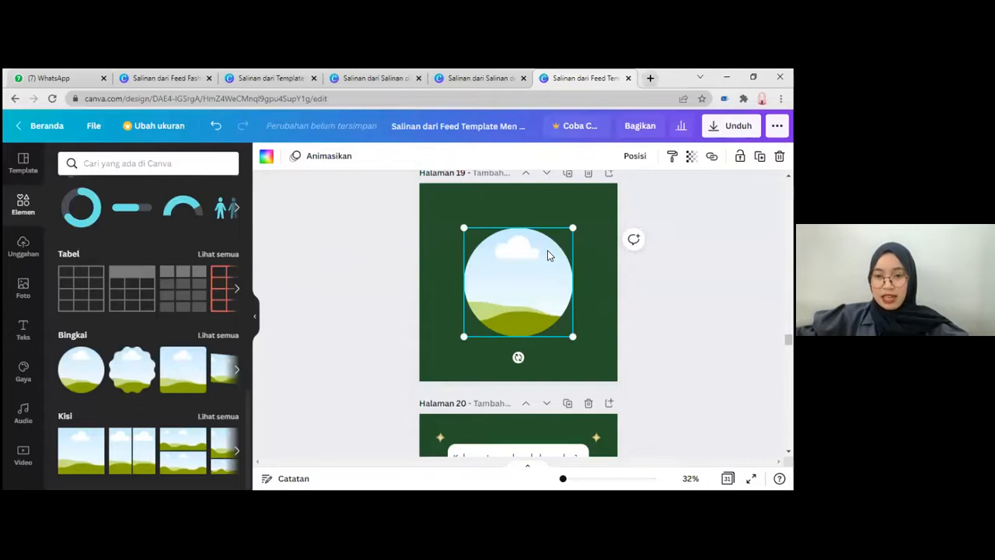
# Step: Enlarge the circular frame to nearly the width of page 19 and center it horizontally, extending past the page's lower edge
pyautogui.moveTo(573, 227); pyautogui.dragTo(627, 175)
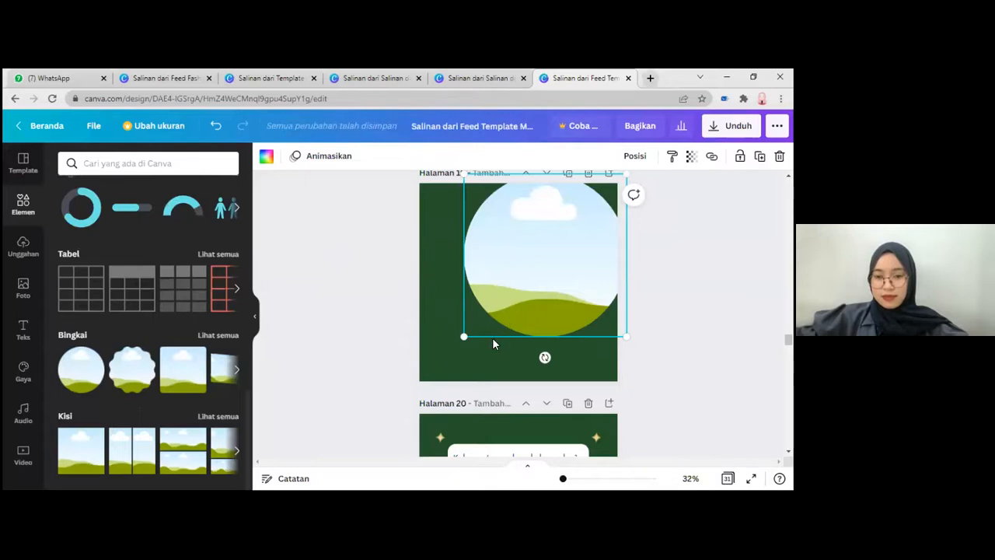
pyautogui.moveTo(493, 340); pyautogui.dragTo(543, 296)
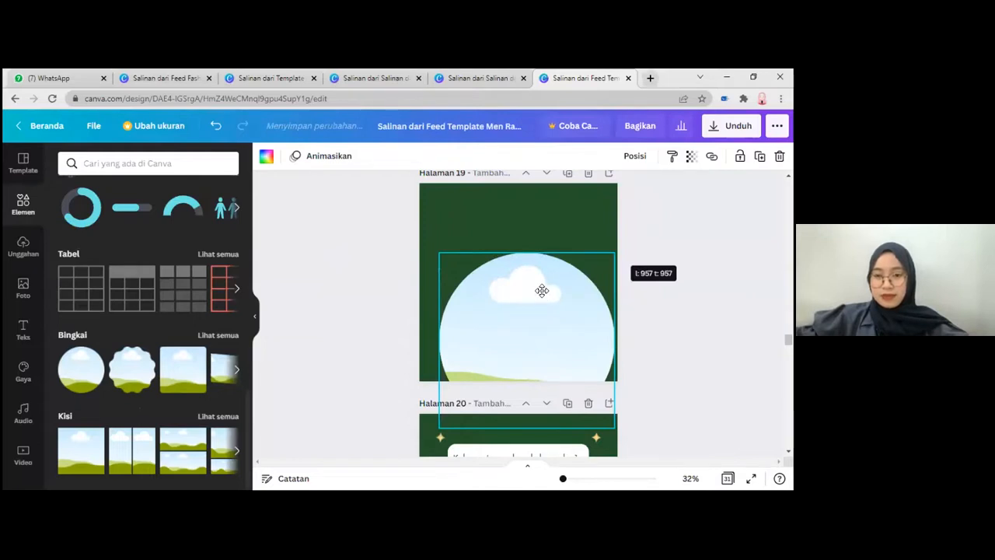
pyautogui.moveTo(542, 292); pyautogui.dragTo(542, 290)
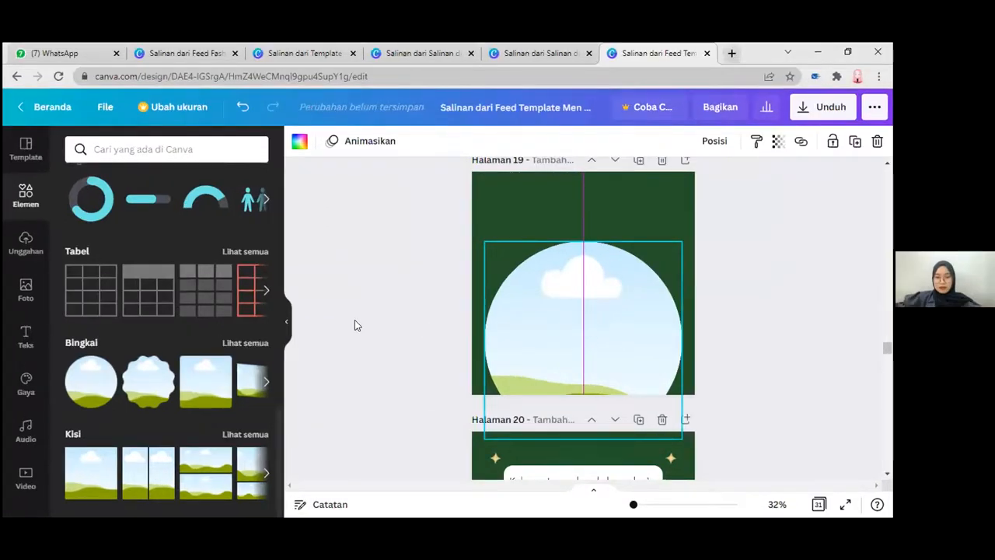
pyautogui.click(355, 325)
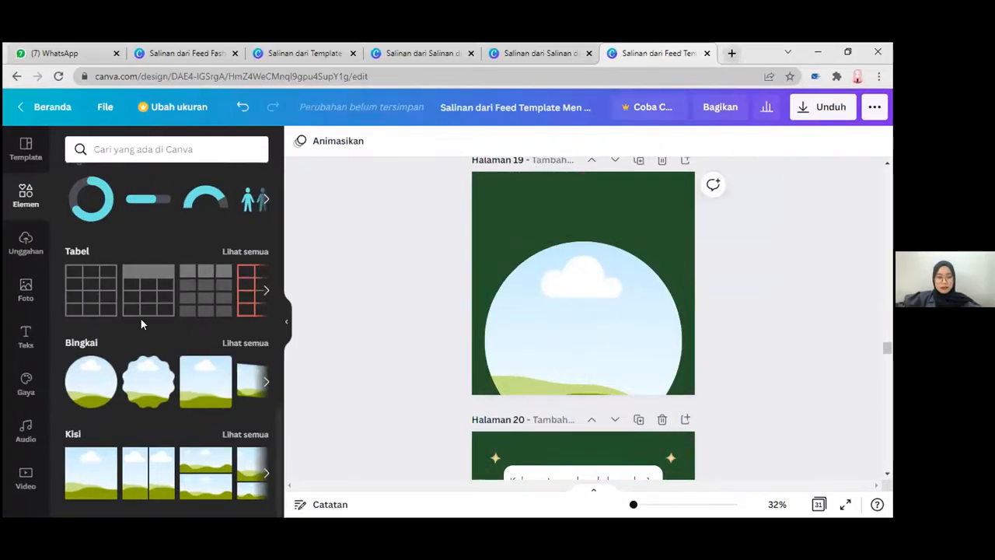
# Step: Search the design elements for "circle outline"
pyautogui.click(117, 150)
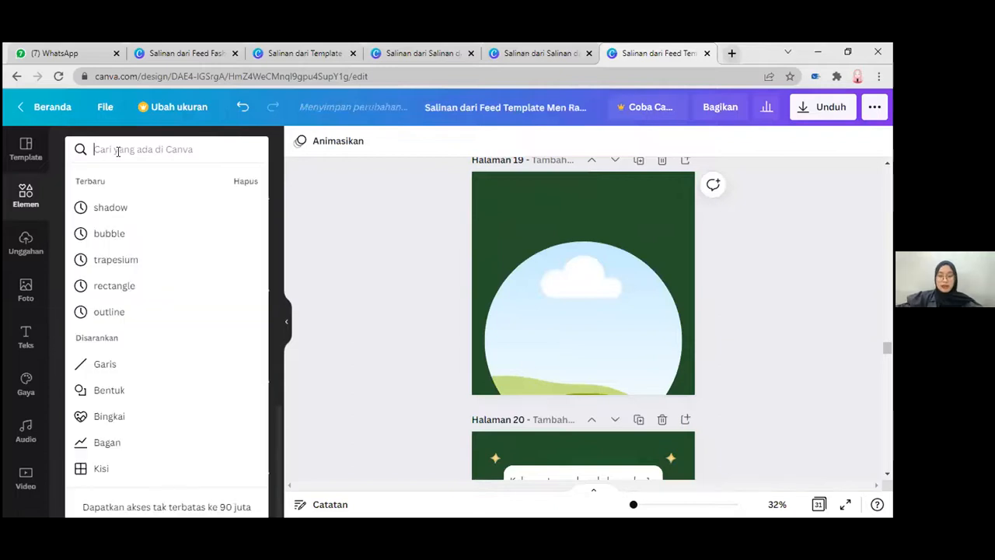
pyautogui.write('cir')
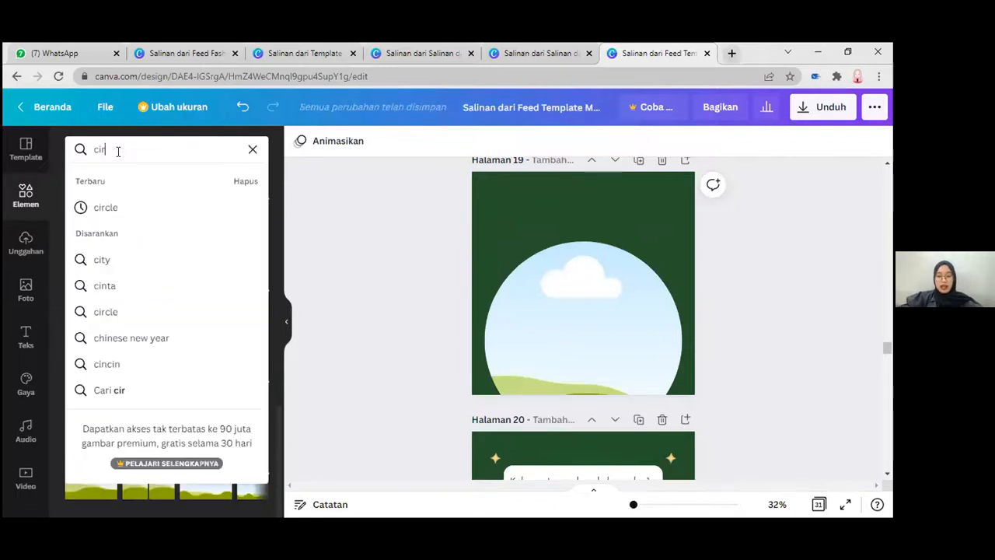
pyautogui.write('cle outlin')
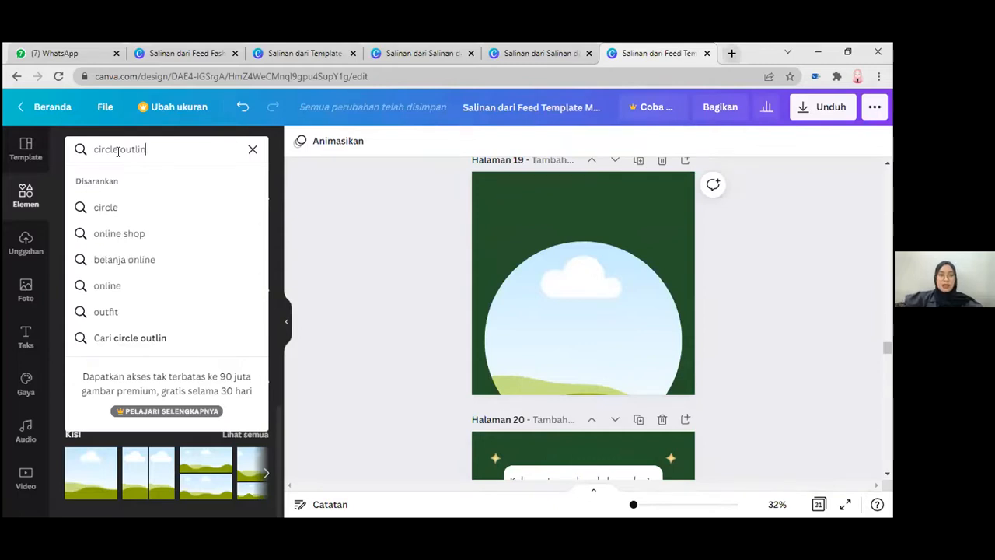
pyautogui.write('e')
pyautogui.press('Return')
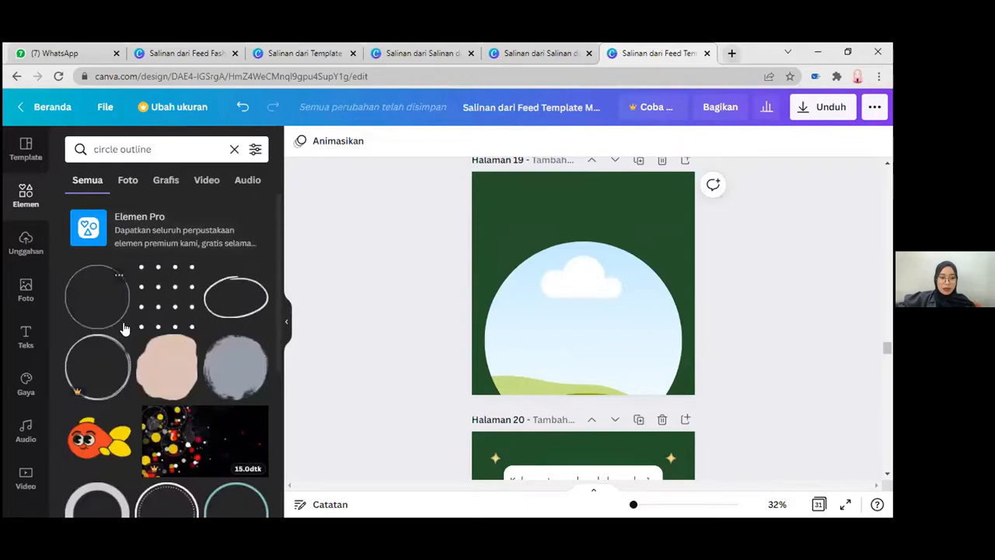
# Step: Add the thin teal circle outline from the search results to page 19 and recolor it golden yellow
pyautogui.scroll(-2, 133, 319)
pyautogui.scroll(-2, 220, 275)
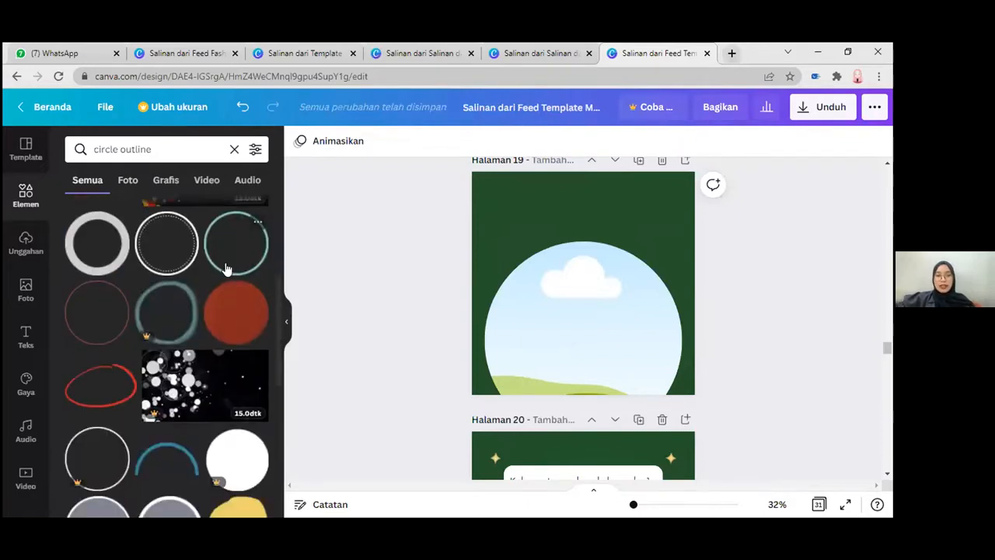
pyautogui.scroll(-1, 227, 268)
pyautogui.scroll(2, 229, 266)
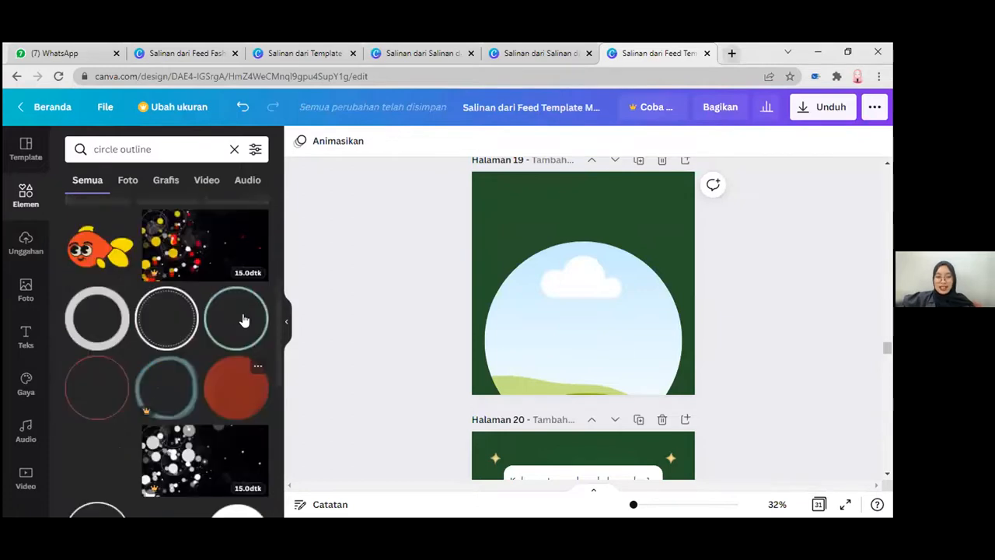
pyautogui.click(577, 271)
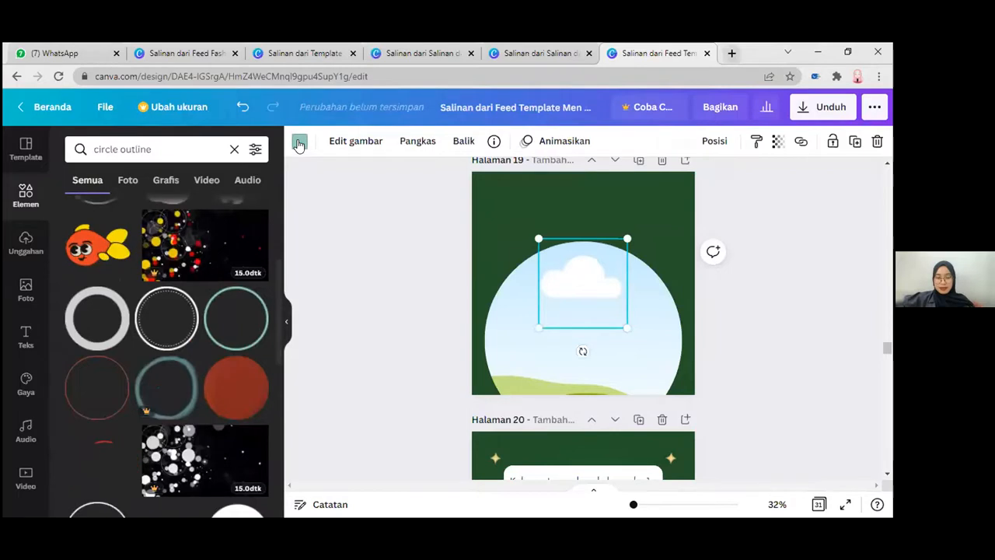
pyautogui.click(298, 144)
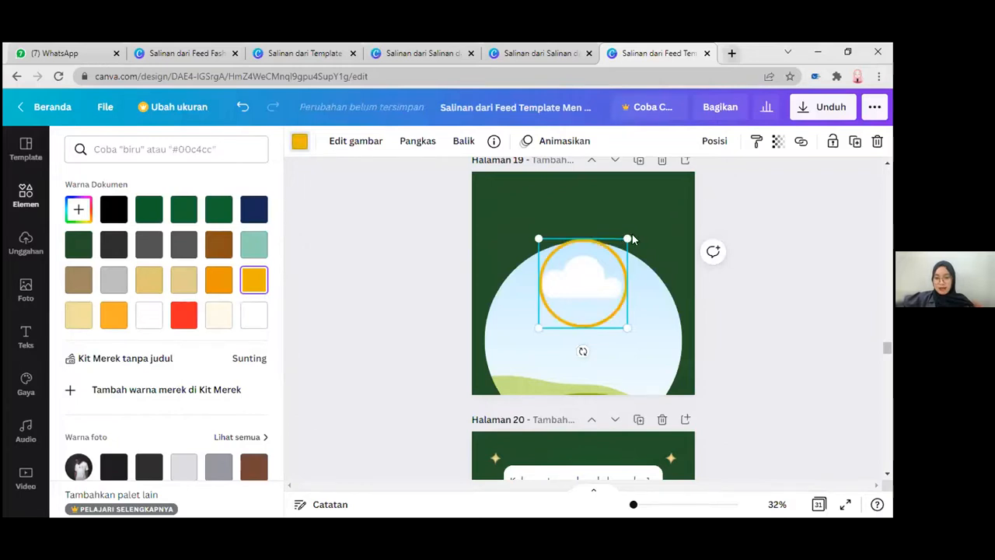
# Step: Enlarge the golden ring to slightly wider than page 19 and center it around the circular frame with an even green gap
pyautogui.moveTo(627, 235); pyautogui.dragTo(639, 228)
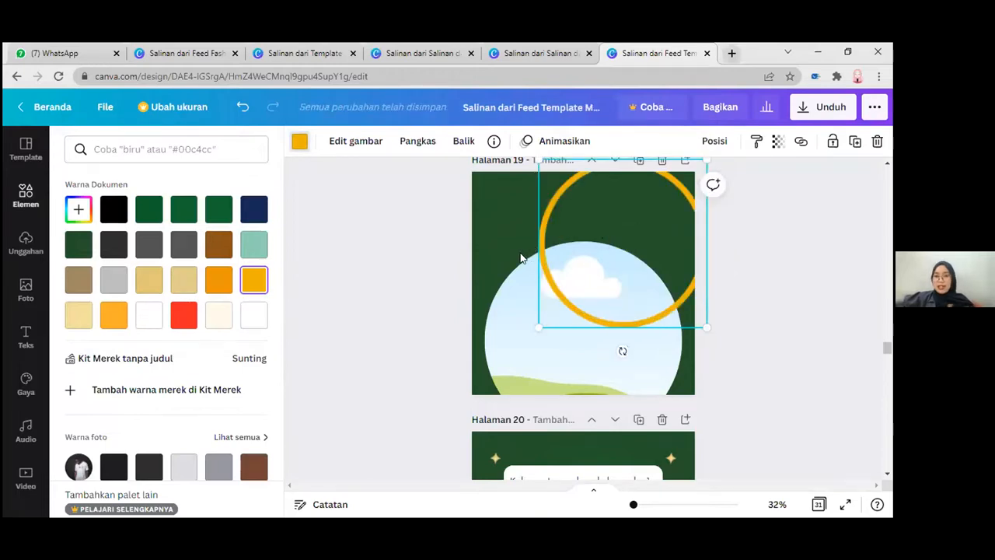
pyautogui.moveTo(559, 190); pyautogui.dragTo(509, 262)
pyautogui.moveTo(656, 400); pyautogui.dragTo(649, 399)
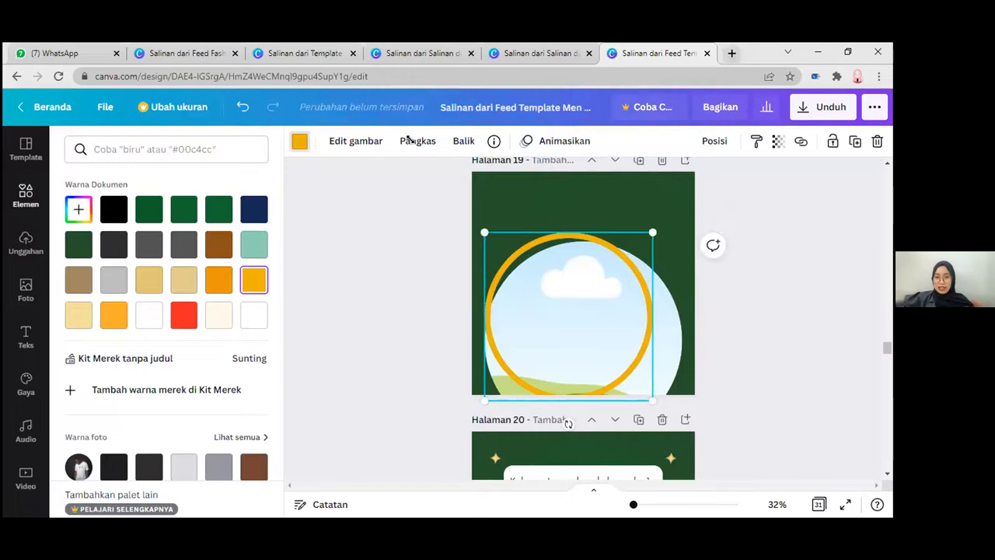
pyautogui.moveTo(503, 291); pyautogui.dragTo(506, 293)
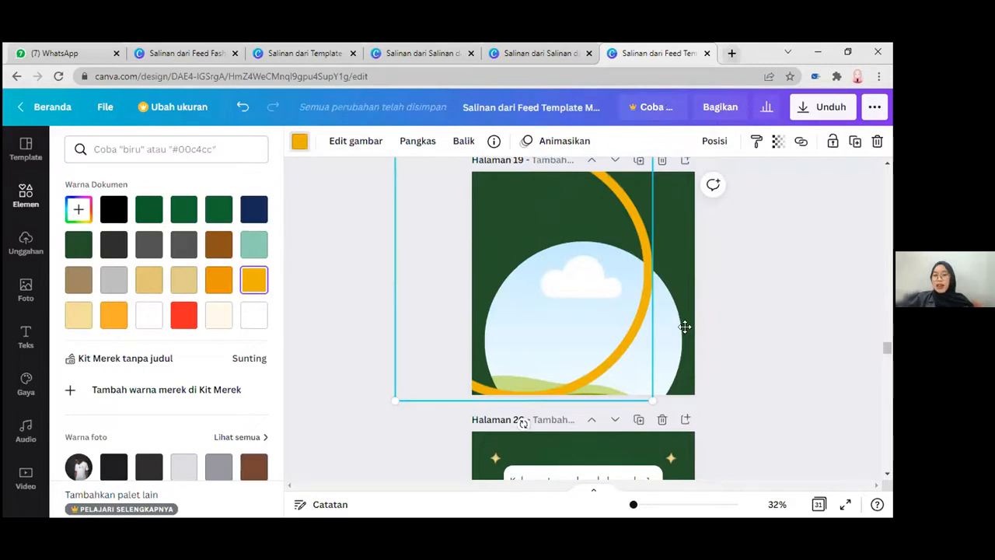
pyautogui.moveTo(686, 283); pyautogui.dragTo(707, 211)
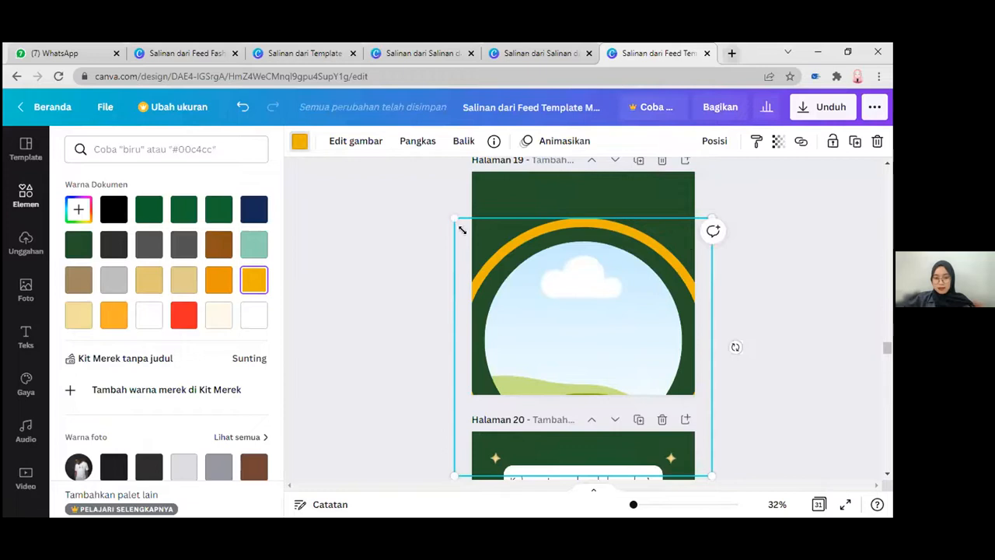
pyautogui.moveTo(467, 235)
pyautogui.mouseDown()
pyautogui.moveTo(473, 246)
pyautogui.moveTo(462, 223)
pyautogui.mouseUp()
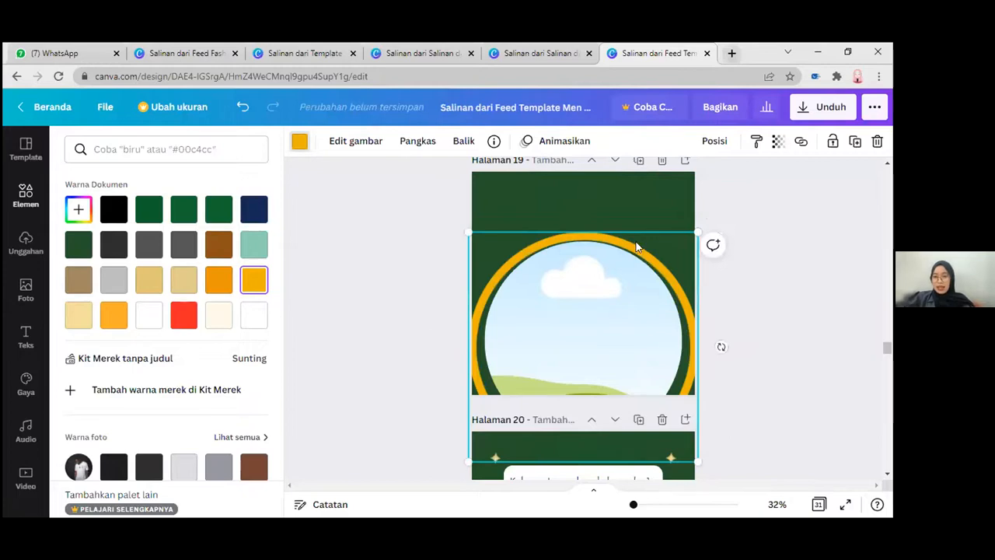
pyautogui.moveTo(635, 243); pyautogui.dragTo(635, 236)
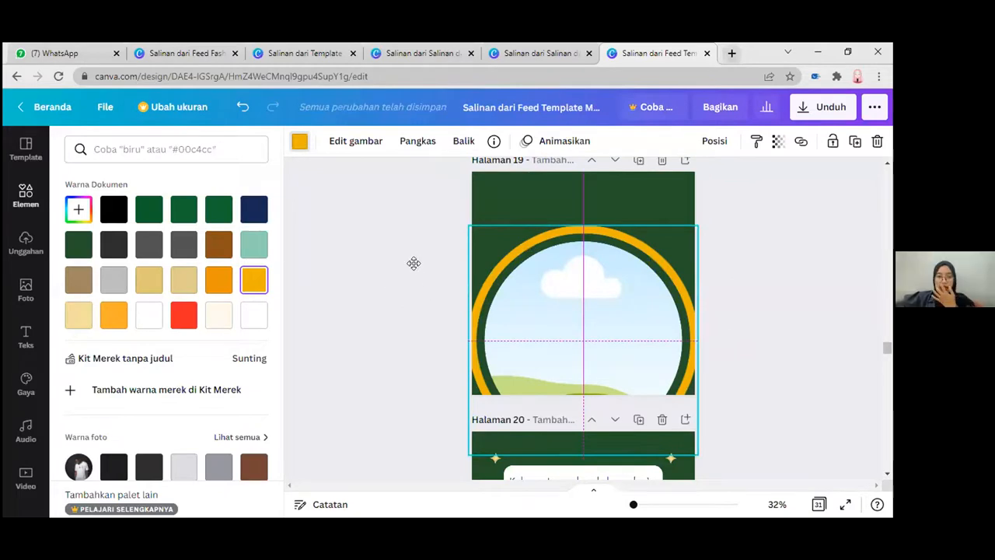
# Step: Select the ring and the circular frame together and move both slightly lower on page 19, keeping them horizontally centered
pyautogui.moveTo(402, 266); pyautogui.dragTo(582, 395)
pyautogui.moveTo(593, 294); pyautogui.dragTo(594, 300)
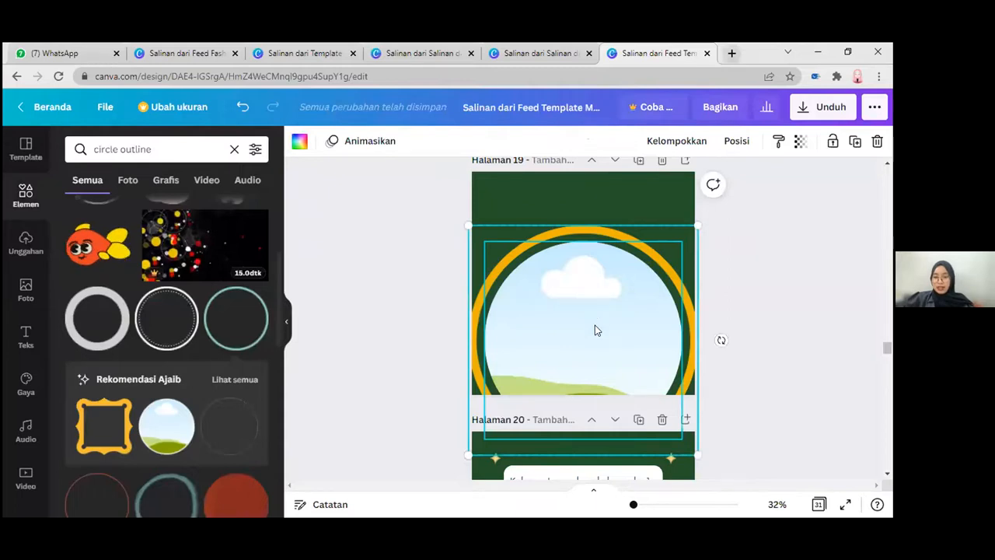
pyautogui.moveTo(594, 327); pyautogui.dragTo(594, 321)
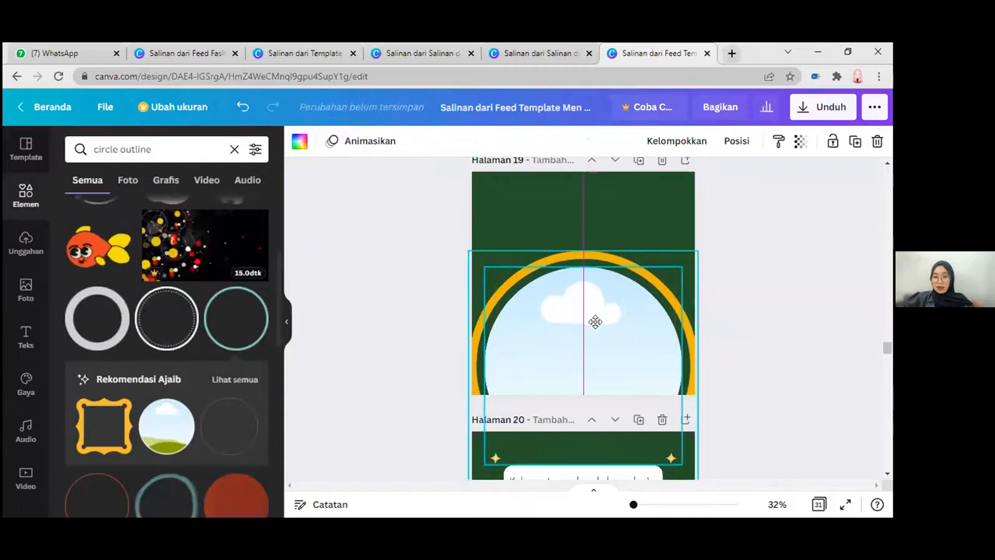
pyautogui.click(414, 225)
# Step: Compare the ring on page 18's Ramadan Deals layout with page 19 and look through the other circle outline elements
pyautogui.scroll(2, 415, 228)
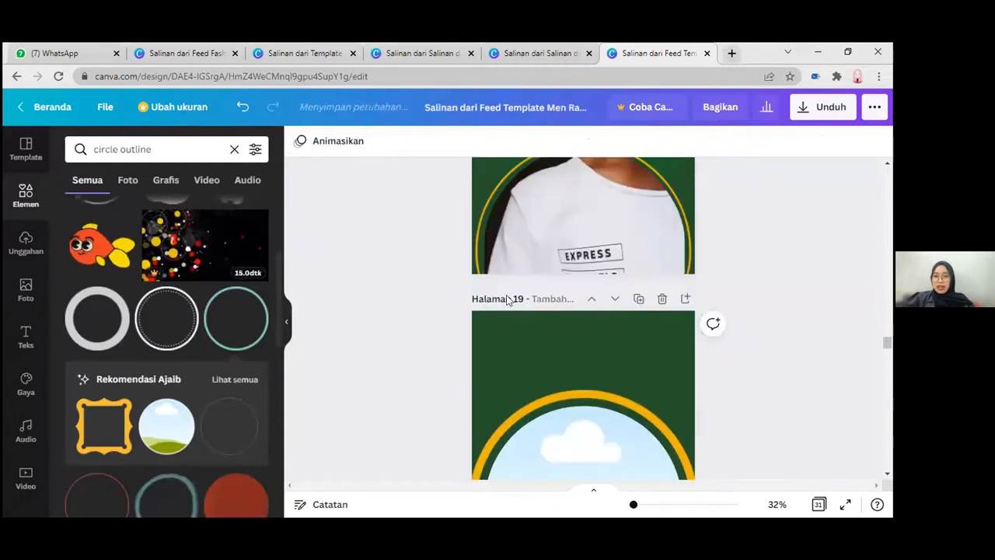
pyautogui.scroll(2, 506, 300)
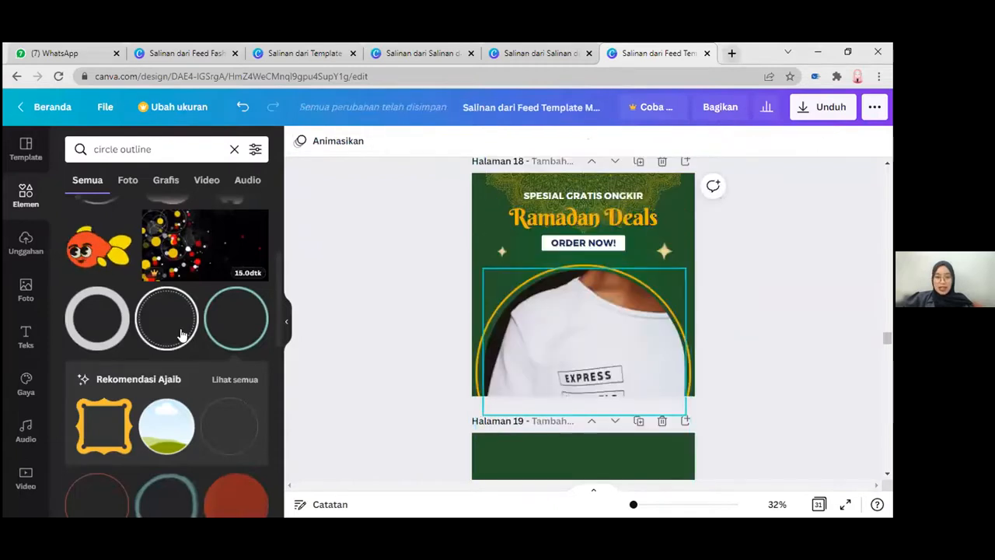
pyautogui.scroll(1, 124, 311)
pyautogui.scroll(2, 123, 303)
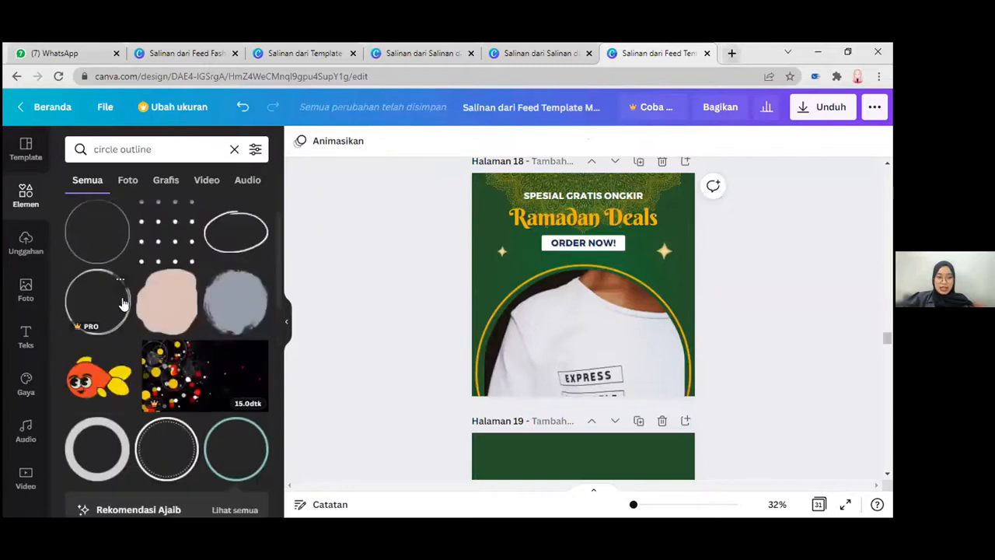
pyautogui.scroll(1, 125, 311)
pyautogui.scroll(-3, 179, 349)
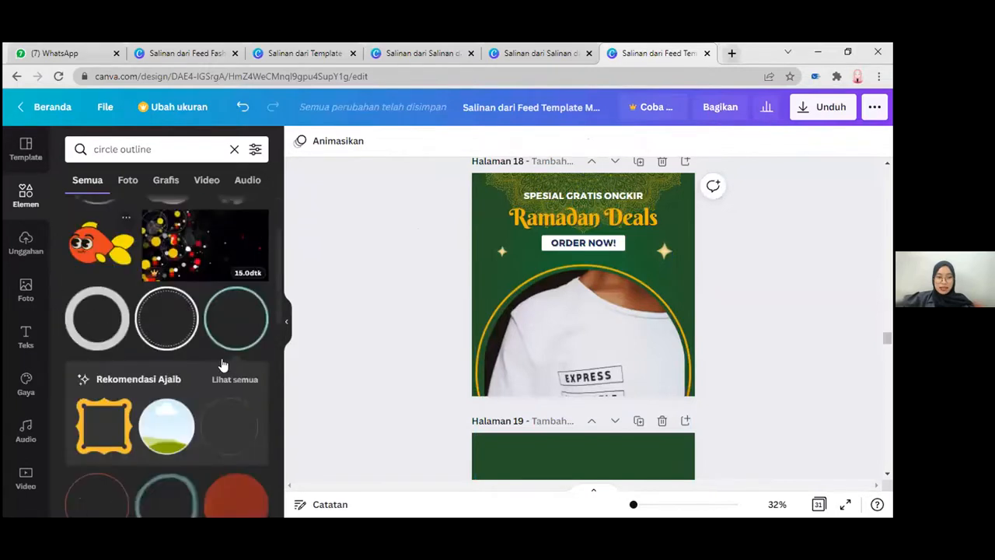
pyautogui.scroll(-1, 187, 360)
pyautogui.scroll(-2, 194, 352)
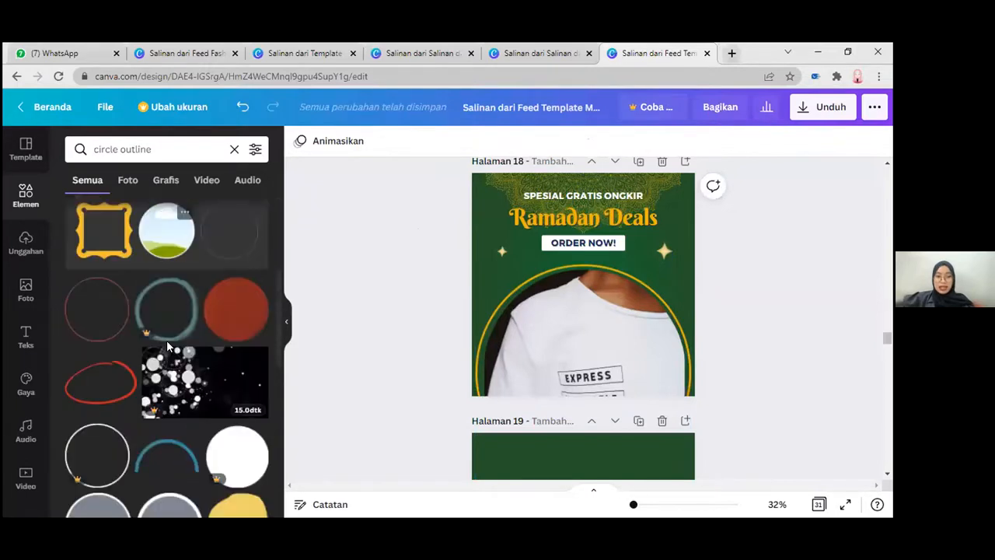
pyautogui.scroll(2, 166, 340)
pyautogui.scroll(3, 99, 232)
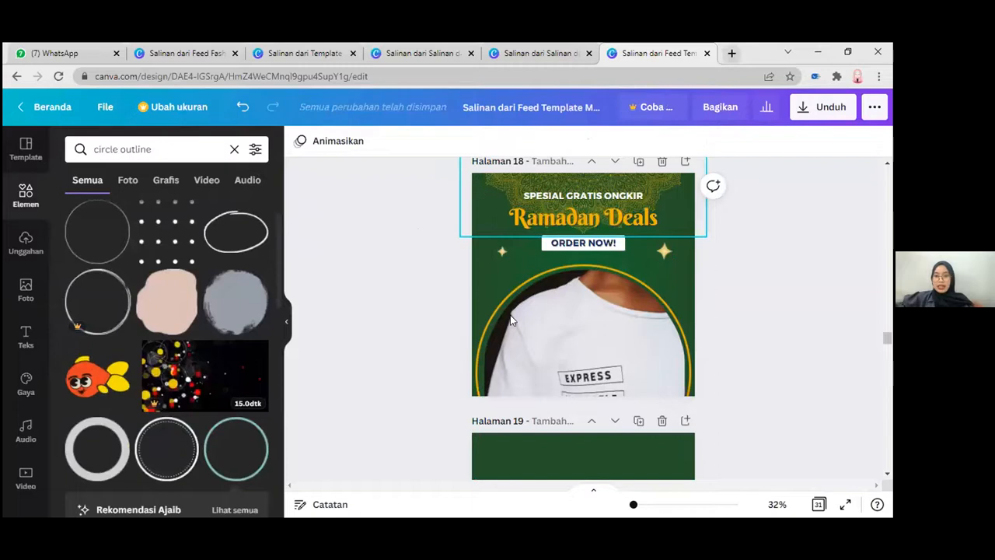
pyautogui.scroll(-3, 333, 234)
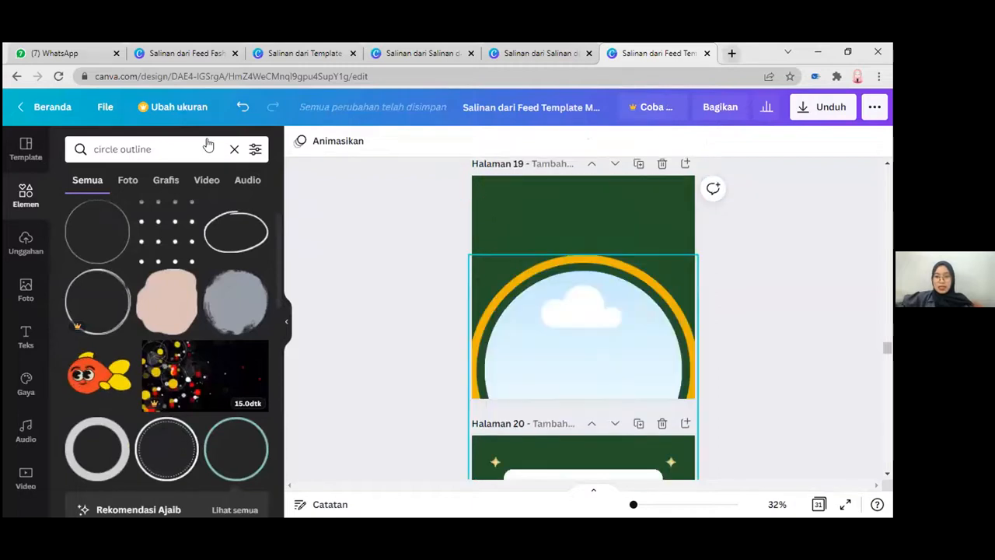
# Step: Search the design elements for "mandala"
pyautogui.click(230, 155)
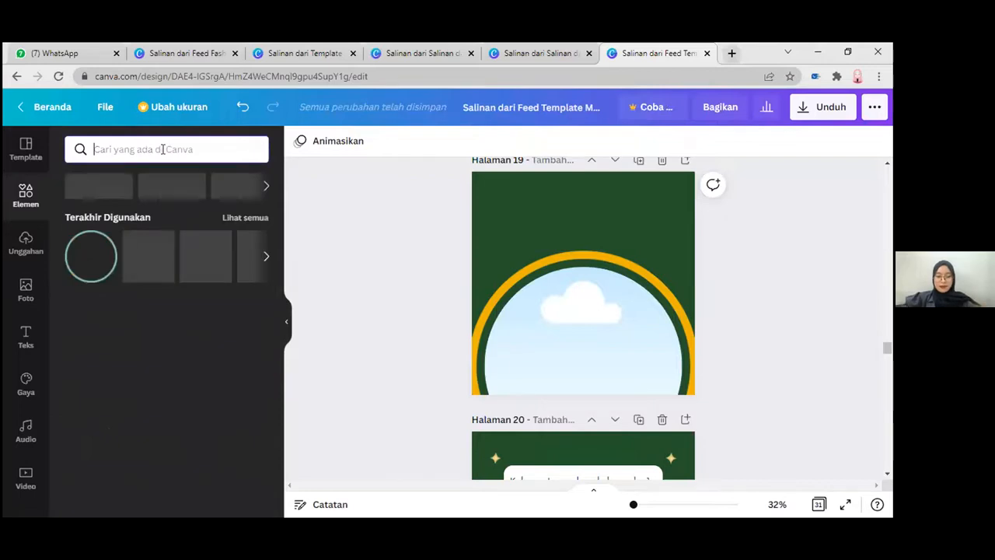
pyautogui.write('mandala')
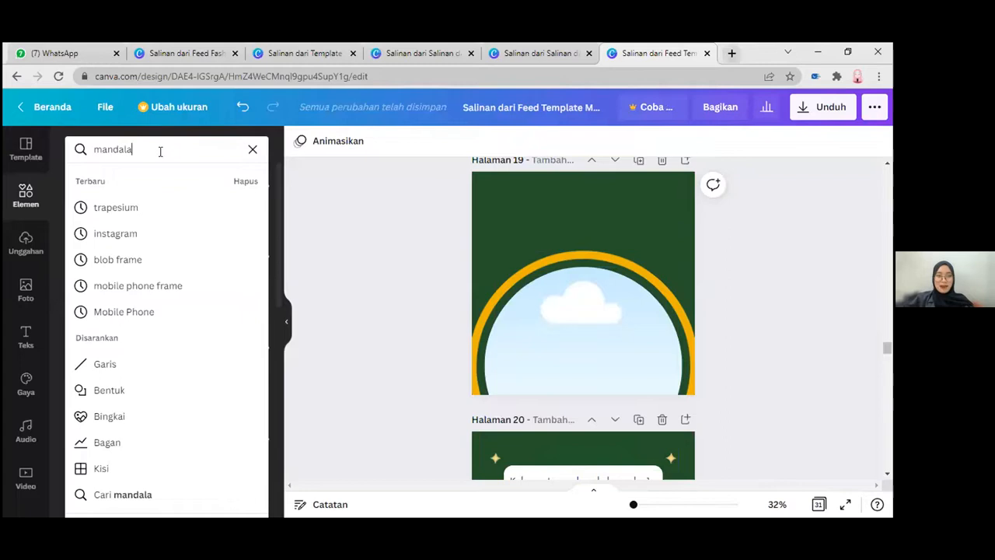
pyautogui.press('Return')
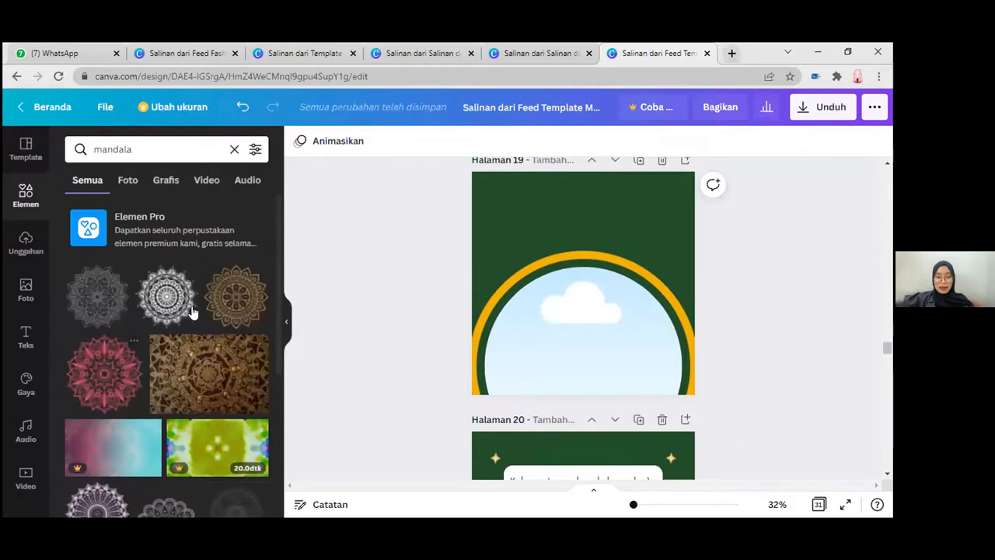
# Step: Add the round white lace mandala from the results to page 19 and enlarge it to about 60% of the page width
pyautogui.scroll(-1, 155, 320)
pyautogui.scroll(-1, 137, 374)
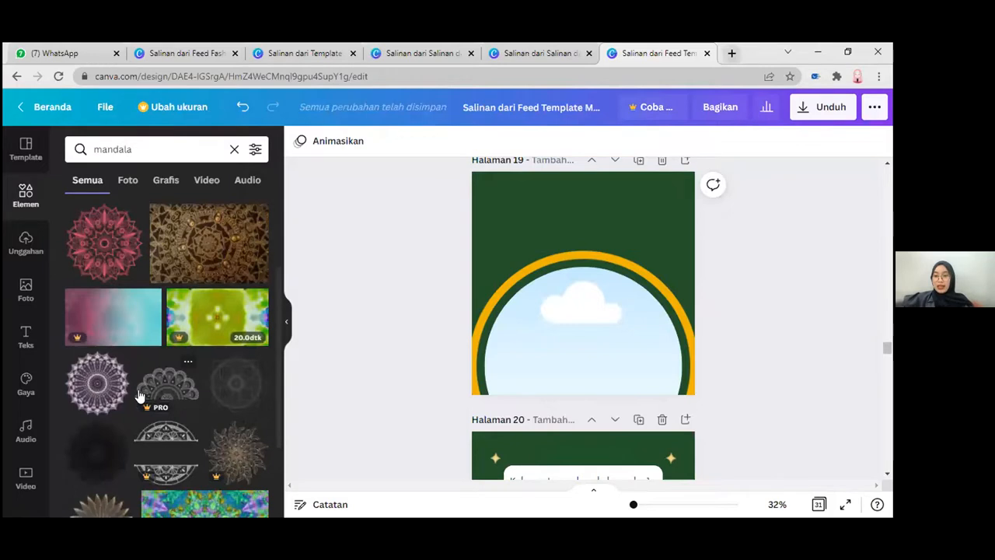
pyautogui.scroll(-2, 130, 375)
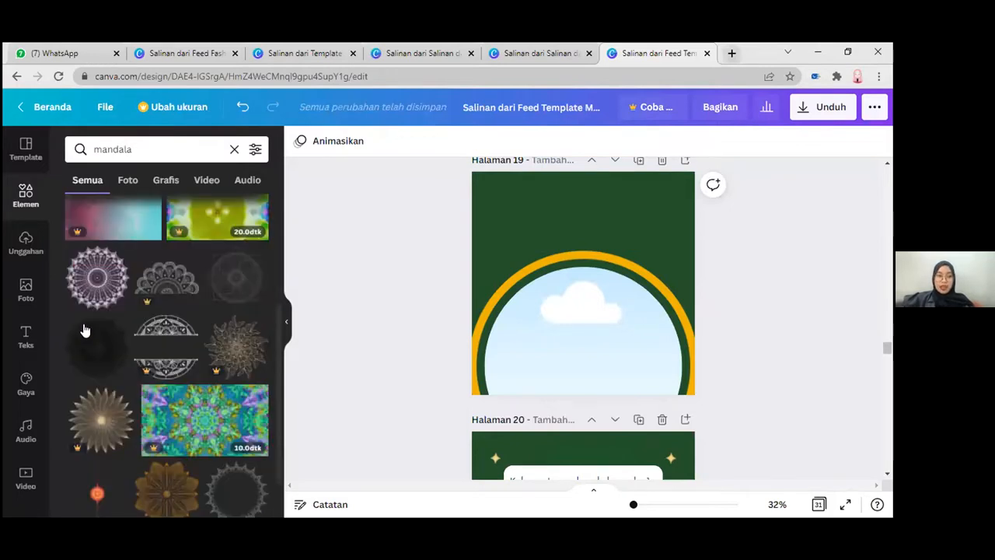
pyautogui.scroll(-1, 96, 336)
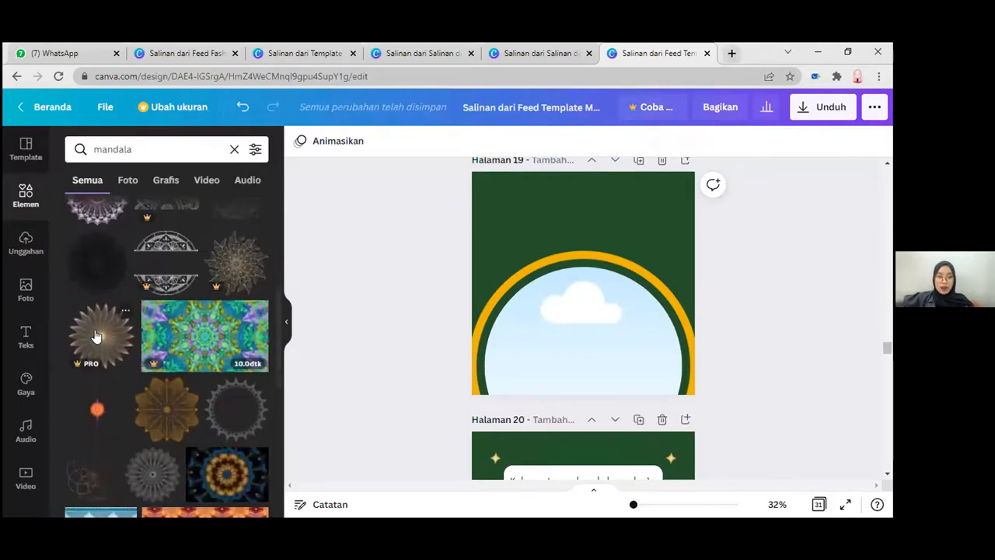
pyautogui.scroll(-1, 160, 351)
pyautogui.scroll(-1, 151, 355)
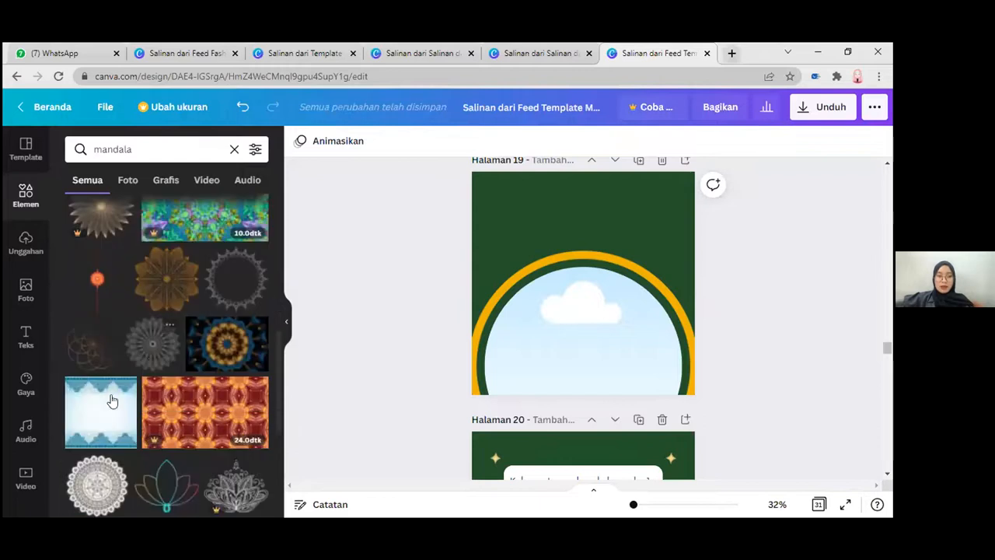
pyautogui.scroll(-1, 102, 405)
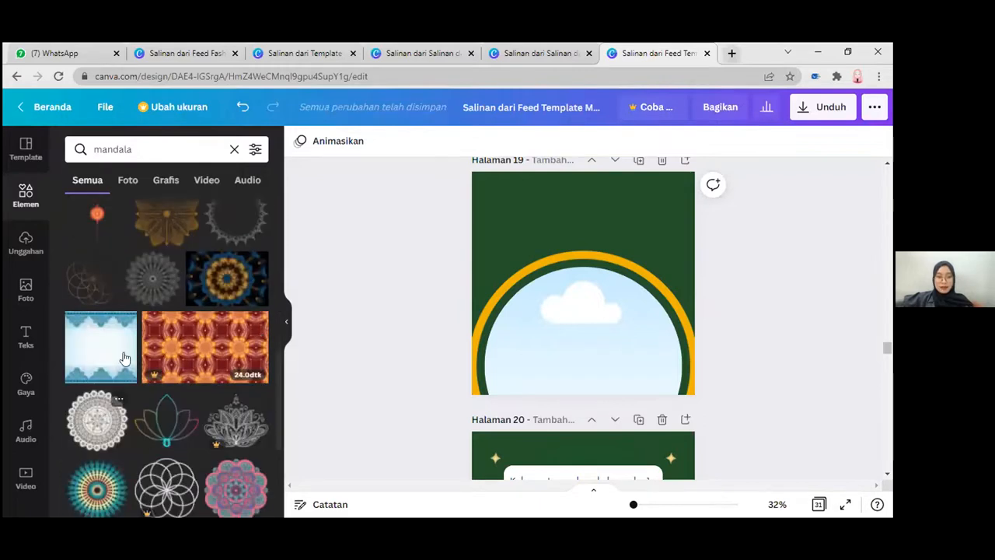
pyautogui.click(99, 421)
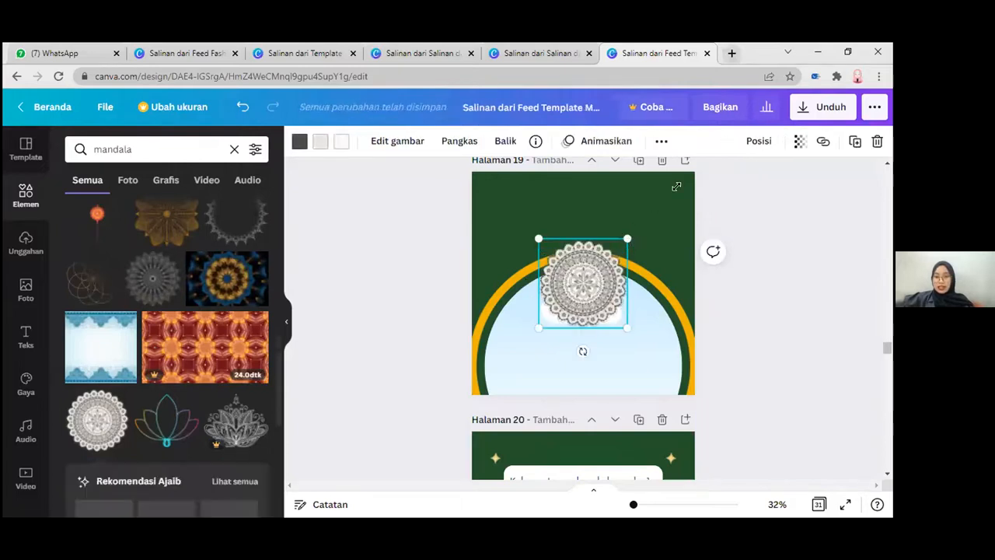
pyautogui.moveTo(628, 239); pyautogui.dragTo(677, 190)
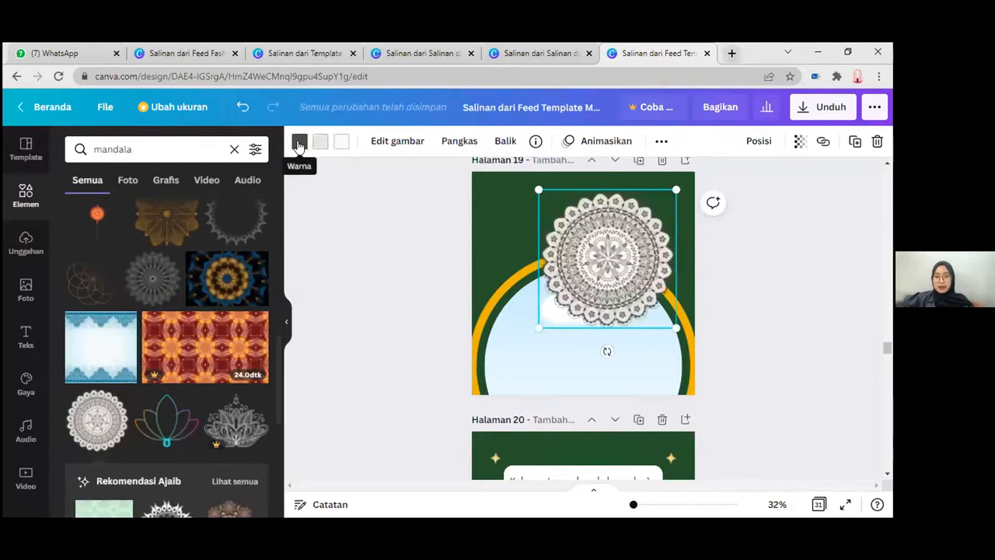
# Step: Recolor the mandala's dark lines orange and its two light fill colors dark green to match the page background
pyautogui.click(300, 145)
pyautogui.click(153, 253)
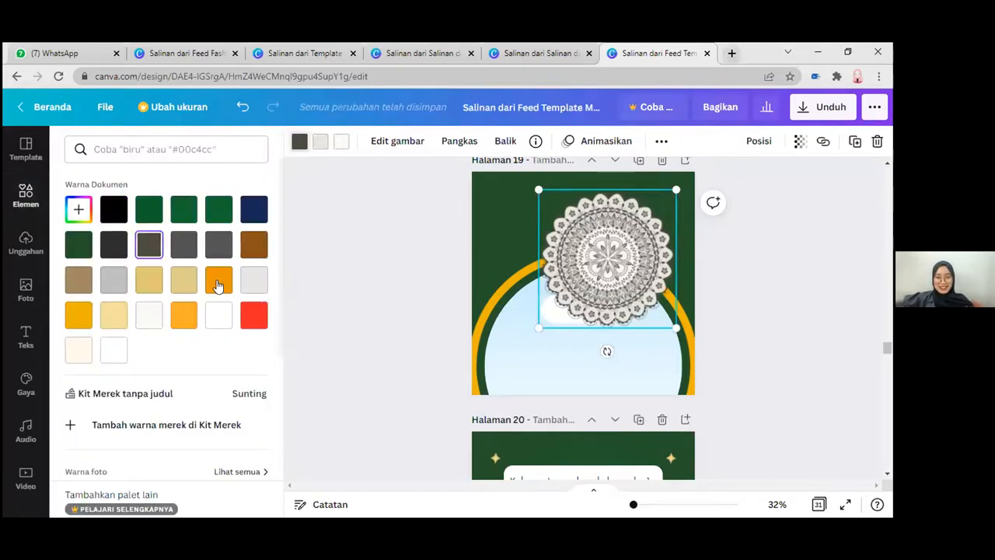
pyautogui.click(218, 285)
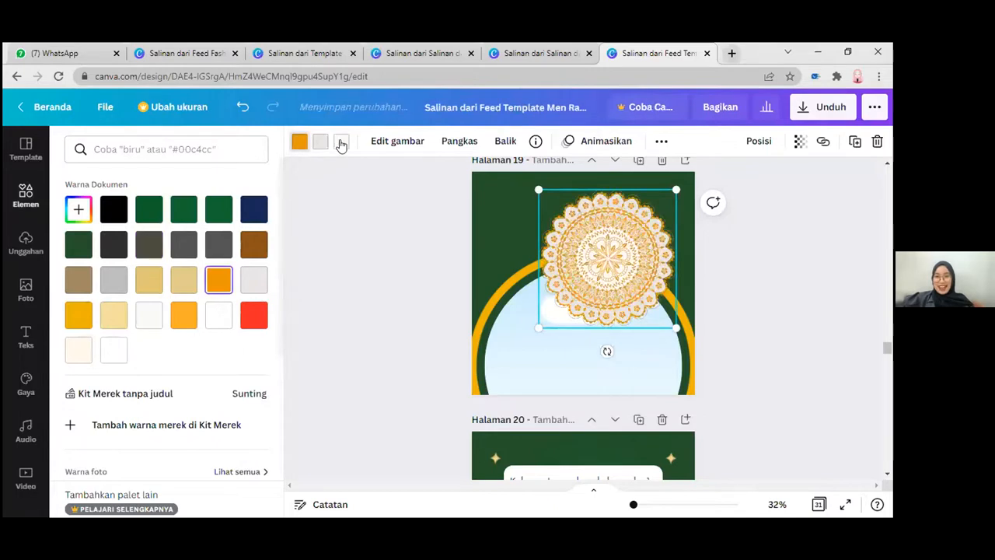
pyautogui.click(216, 211)
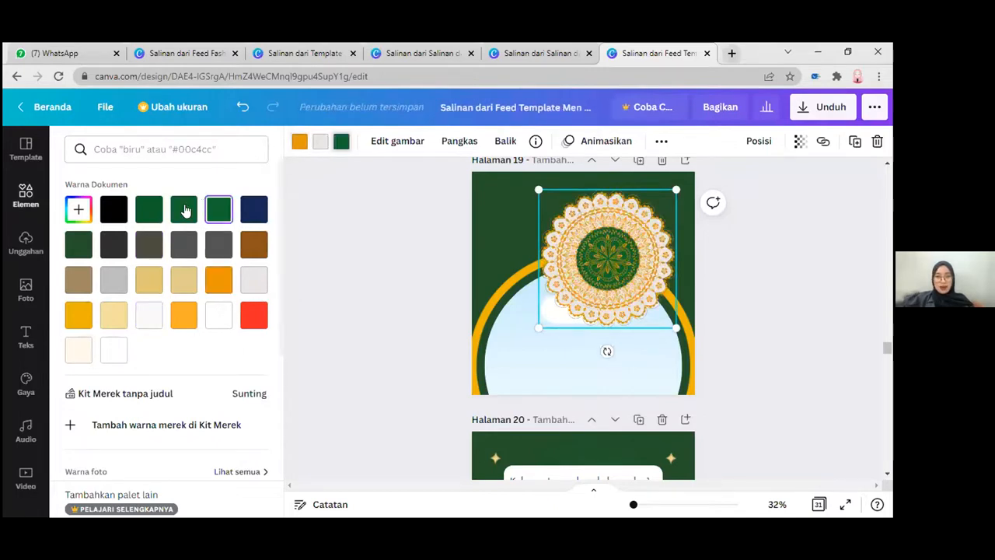
pyautogui.click(79, 245)
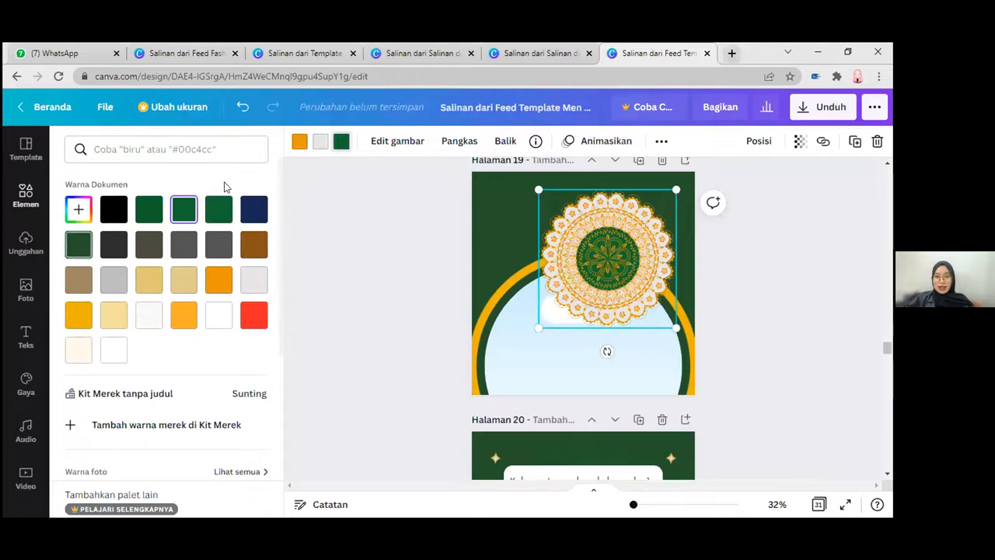
pyautogui.click(80, 246)
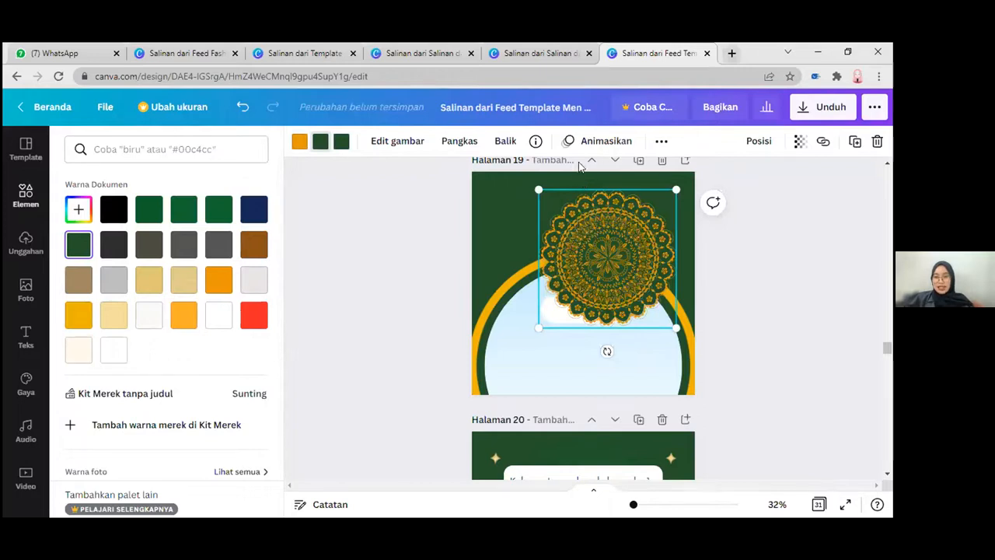
# Step: Centre the mandala across page 19's upper edge, enlarge it to about 90% of the page width, and make it partly transparent
pyautogui.moveTo(608, 251); pyautogui.dragTo(578, 159)
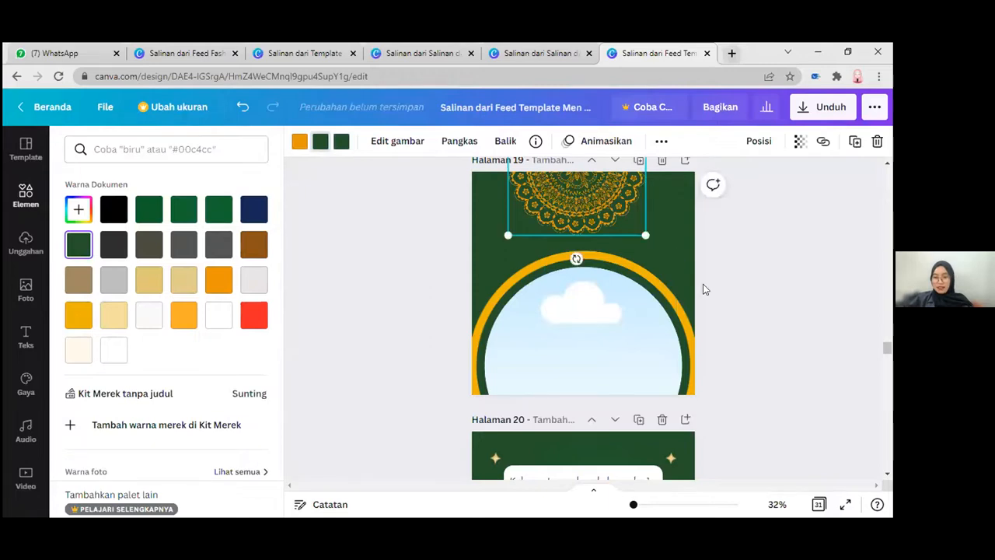
pyautogui.moveTo(646, 235); pyautogui.dragTo(606, 204)
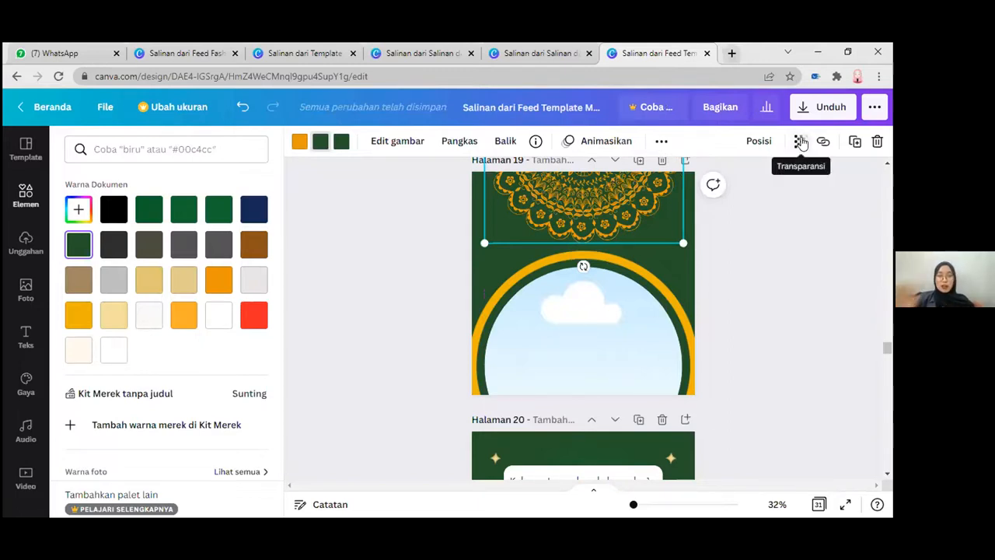
pyautogui.click(802, 143)
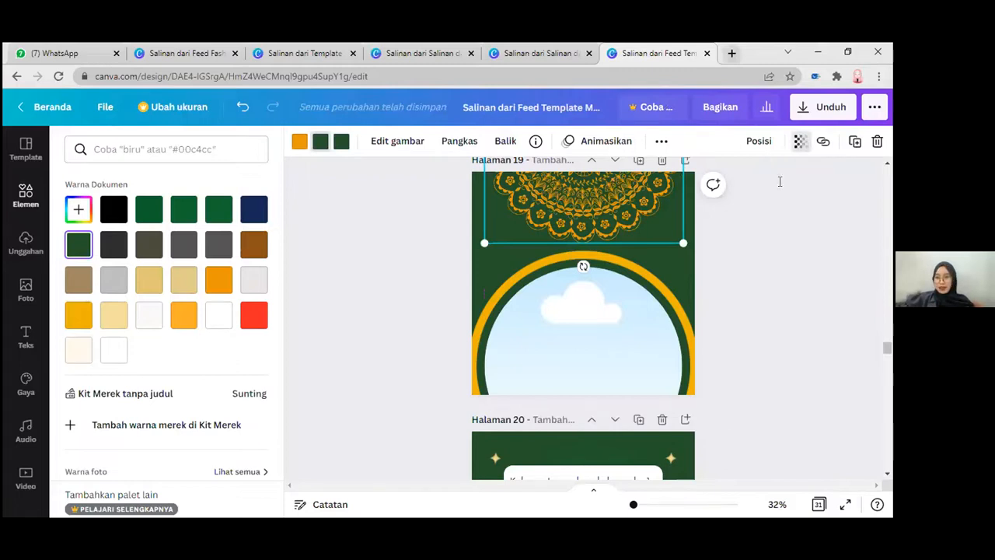
pyautogui.moveTo(726, 189); pyautogui.dragTo(705, 185)
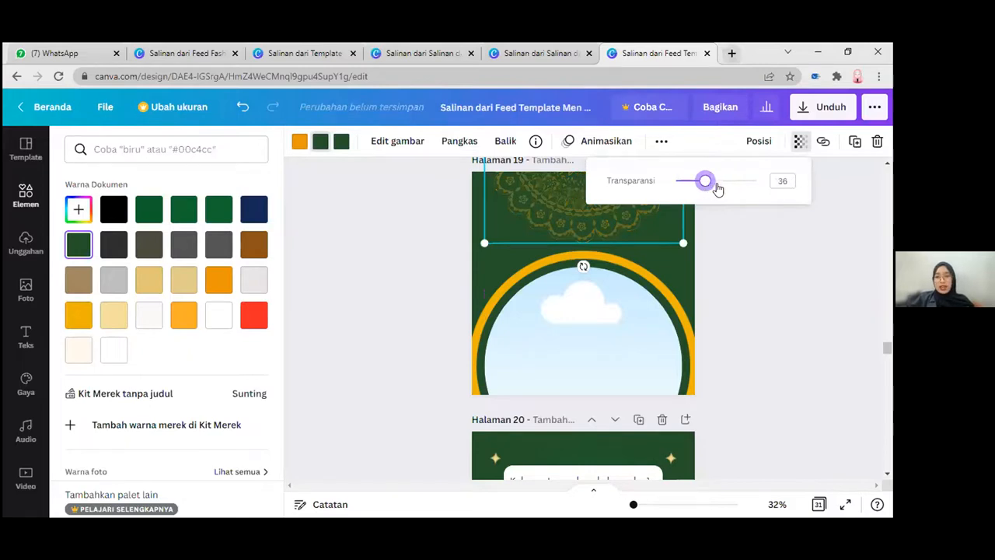
pyautogui.click(718, 189)
pyautogui.click(616, 225)
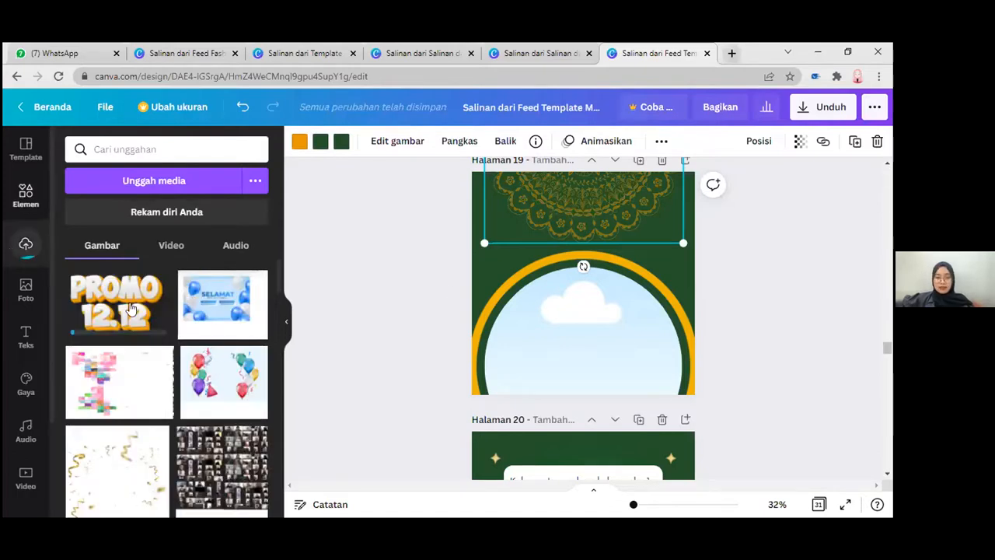
# Step: Add the uploaded Promo 12.12 logo to page 19, centred above the ring at about 40% of the page width
pyautogui.click(111, 305)
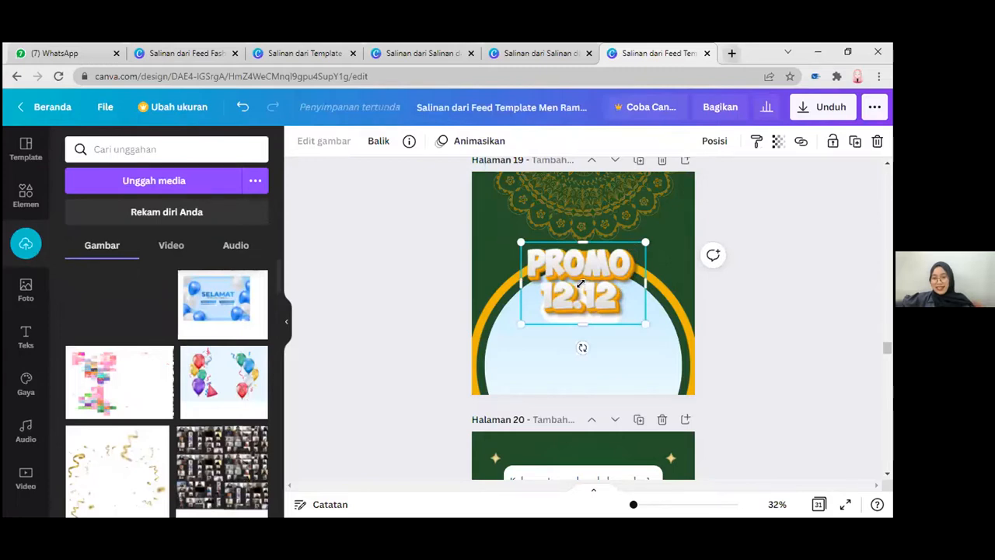
pyautogui.moveTo(645, 242); pyautogui.dragTo(434, 264)
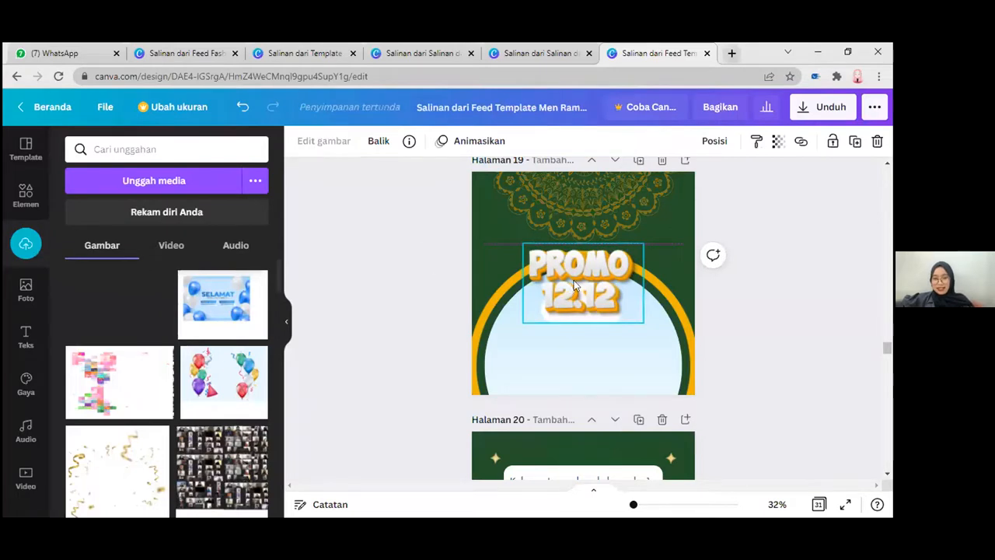
pyautogui.moveTo(574, 280); pyautogui.dragTo(574, 282)
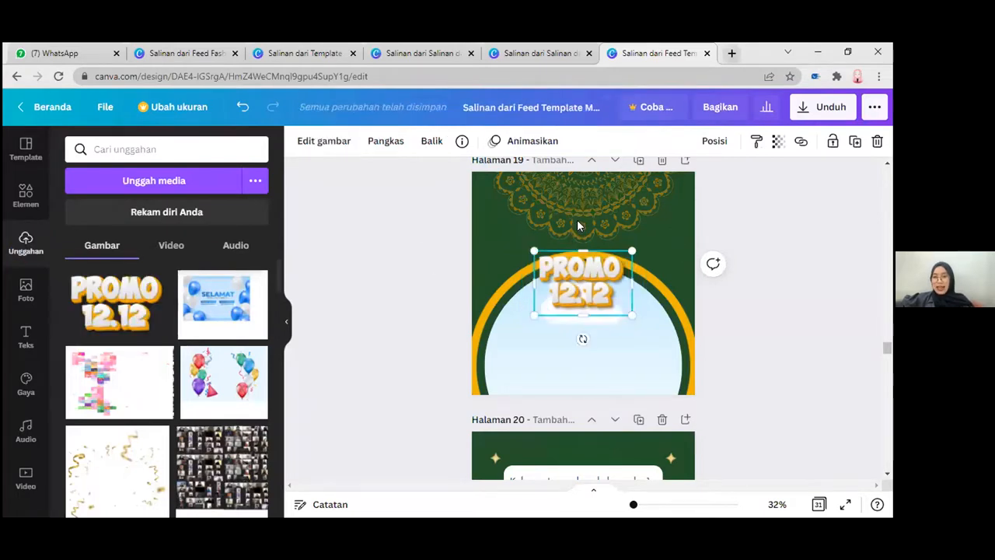
pyautogui.moveTo(576, 292); pyautogui.dragTo(577, 221)
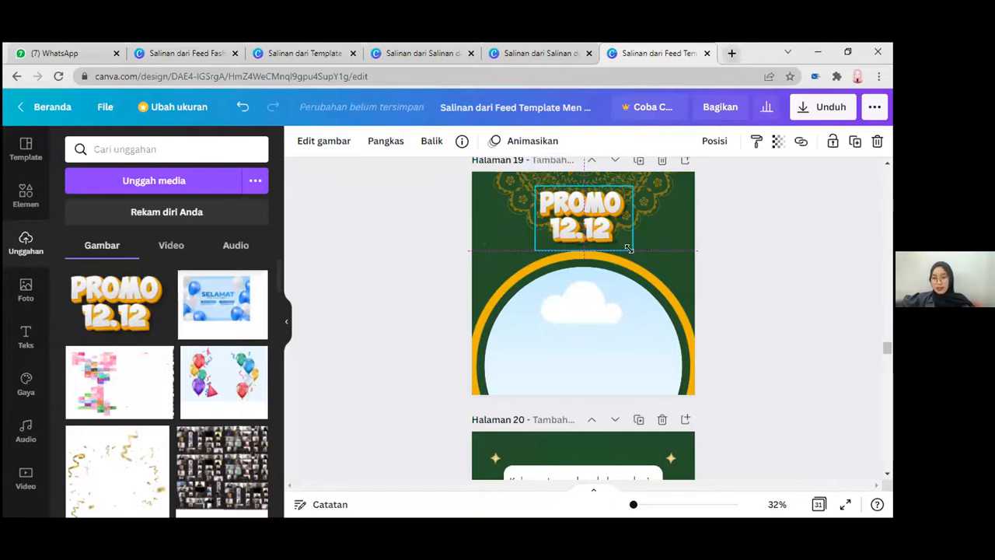
pyautogui.moveTo(628, 248); pyautogui.dragTo(632, 250)
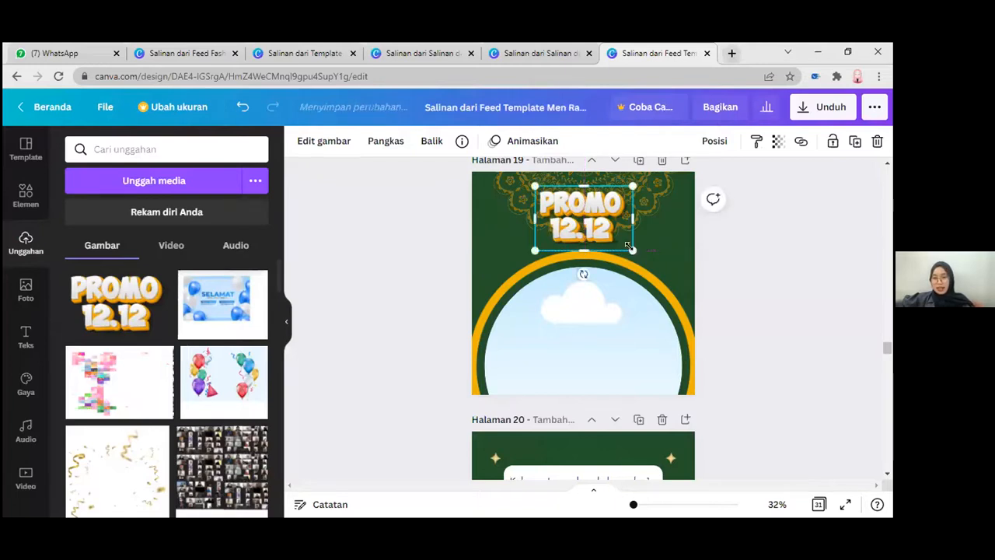
pyautogui.moveTo(628, 246); pyautogui.dragTo(655, 233)
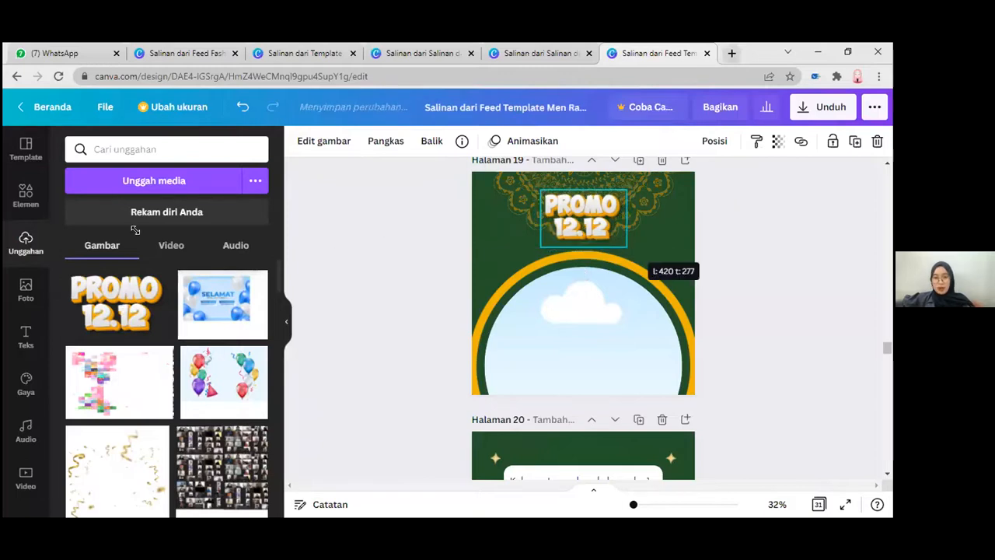
# Step: Search the design elements for "star"
pyautogui.click(27, 194)
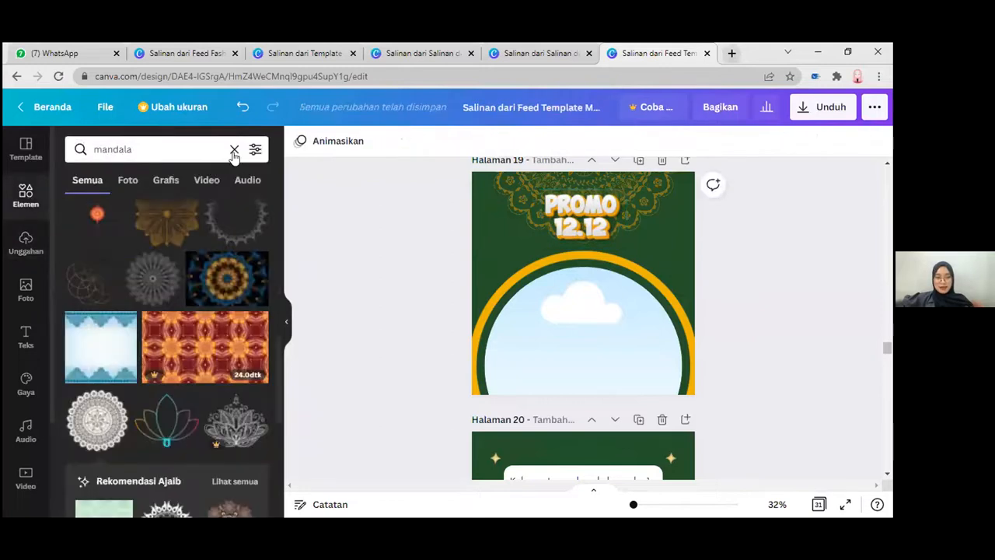
pyautogui.click(234, 149)
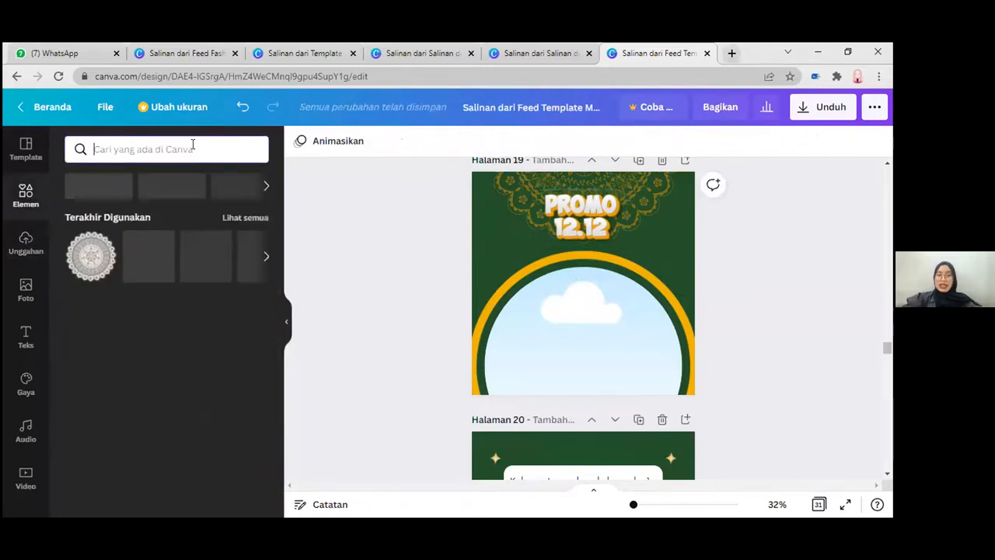
pyautogui.write('star')
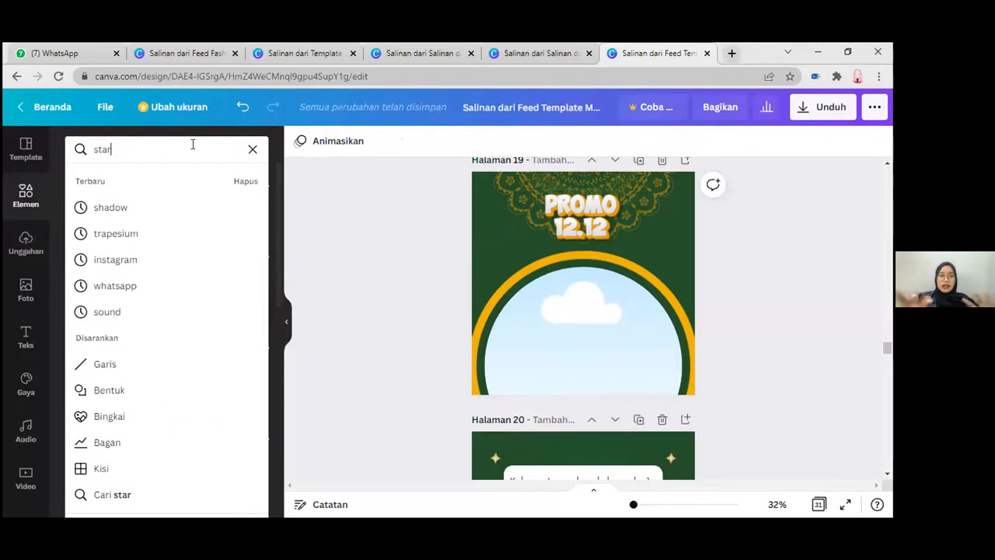
pyautogui.press('Return')
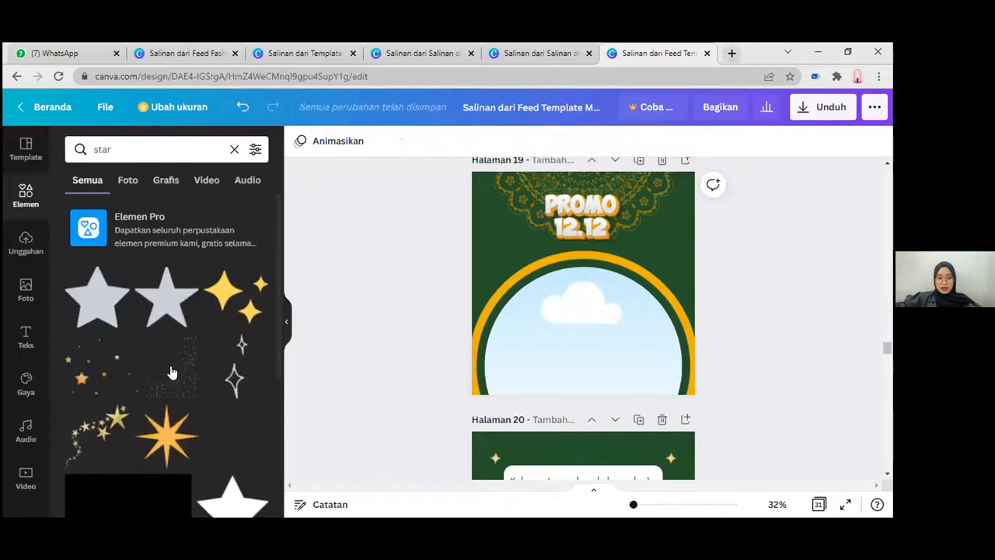
# Step: Try the solid five-pointed star from the results on page 19 and delete it
pyautogui.scroll(-1, 172, 373)
pyautogui.scroll(-1, 227, 375)
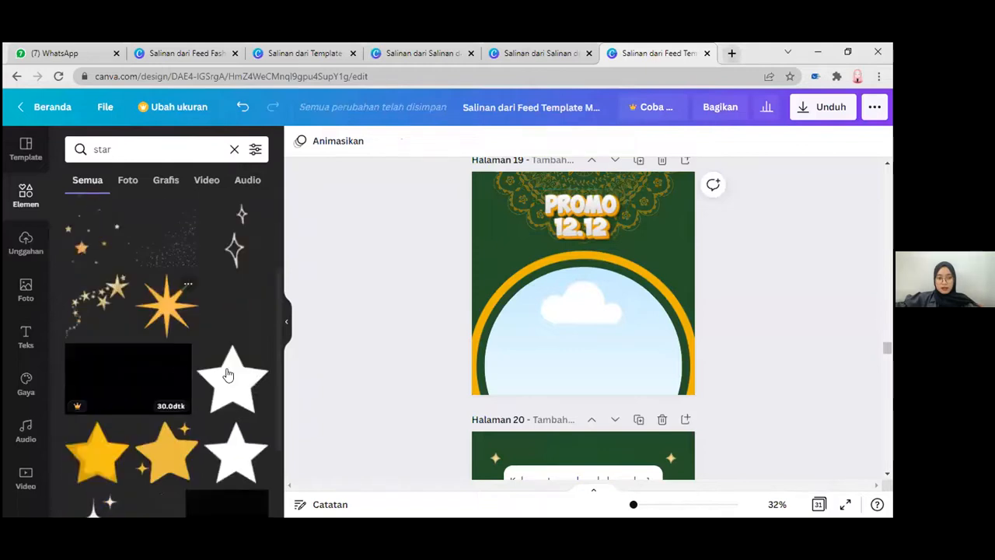
pyautogui.scroll(-2, 227, 375)
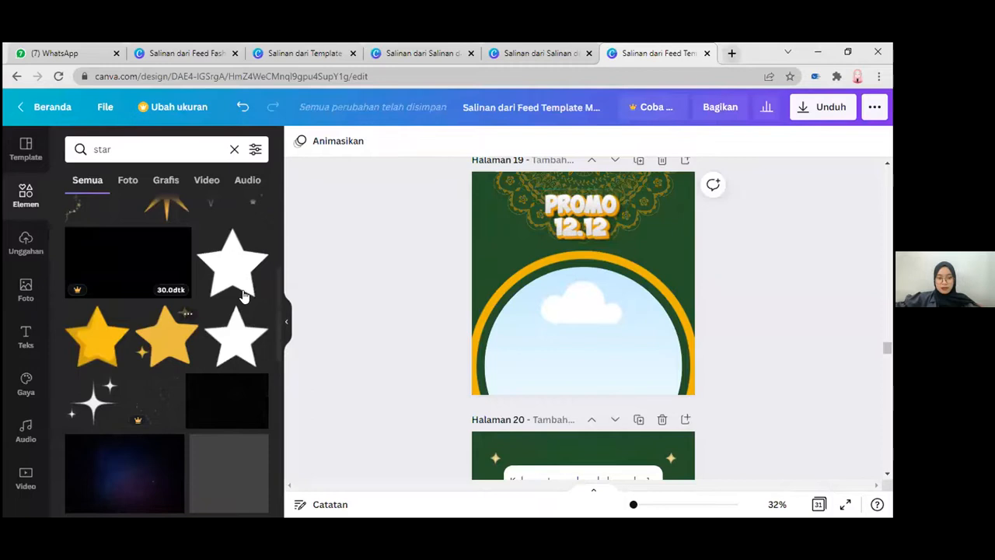
pyautogui.scroll(1, 230, 303)
pyautogui.scroll(2, 112, 294)
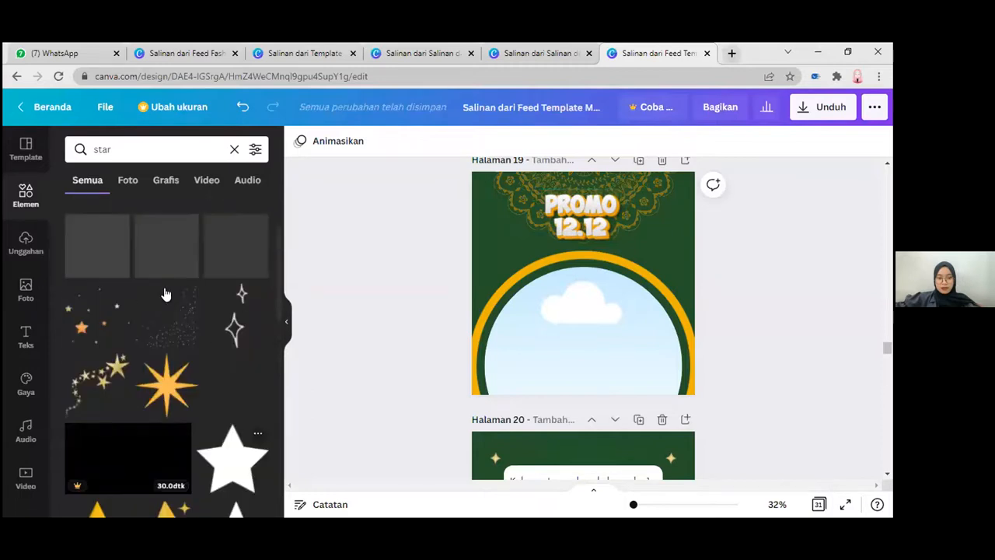
pyautogui.click(97, 265)
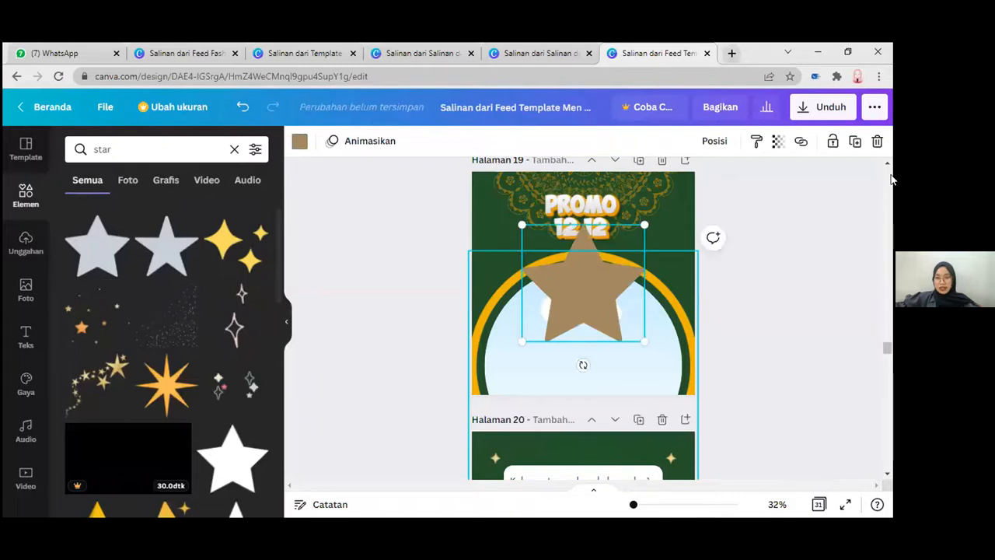
pyautogui.click(878, 142)
# Step: Add the yellow three-sparkle graphic beside the Promo 12.12 logo and place a copy of it on the logo's opposite side
pyautogui.click(234, 242)
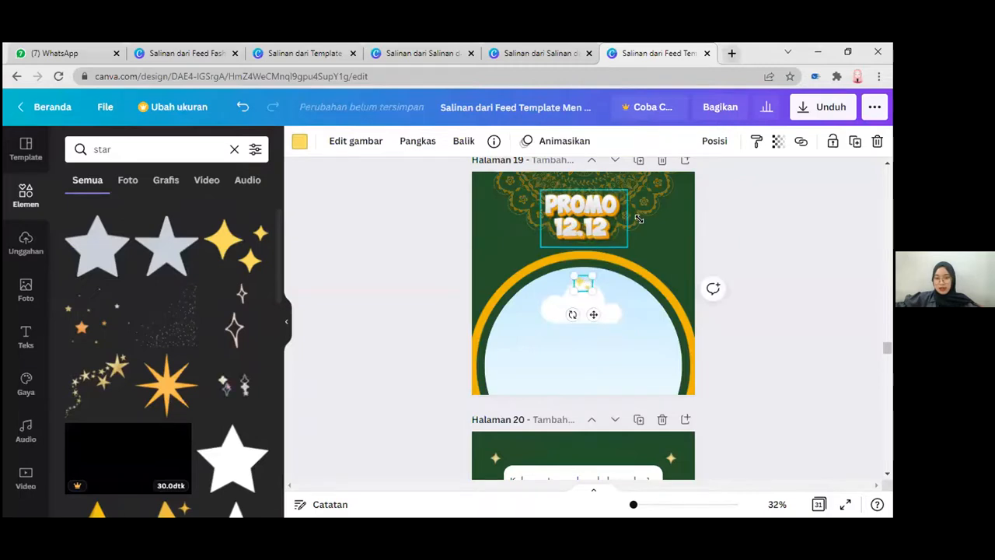
pyautogui.moveTo(581, 283); pyautogui.dragTo(640, 219)
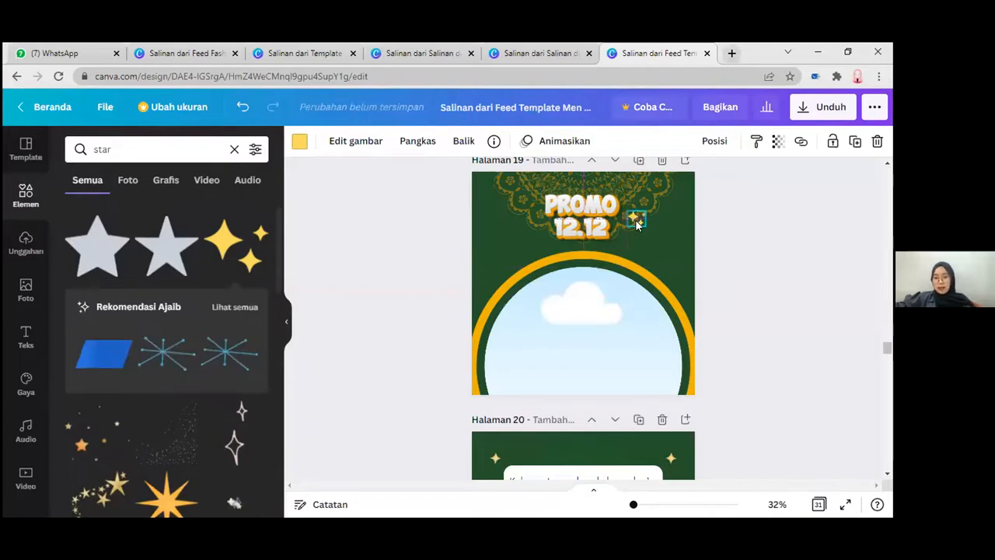
pyautogui.click(637, 223)
pyautogui.moveTo(633, 221); pyautogui.dragTo(638, 226)
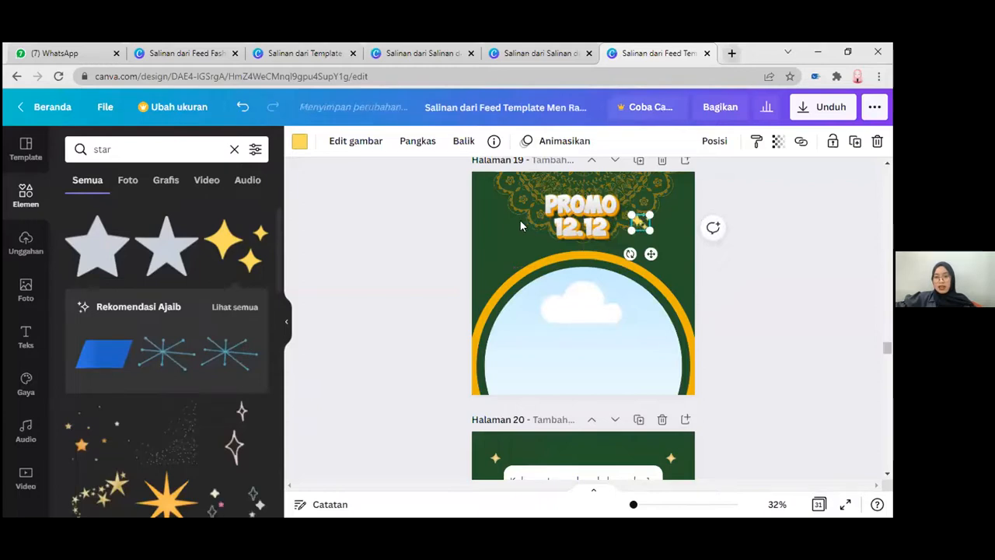
pyautogui.hotkey('ctrl', 'v')
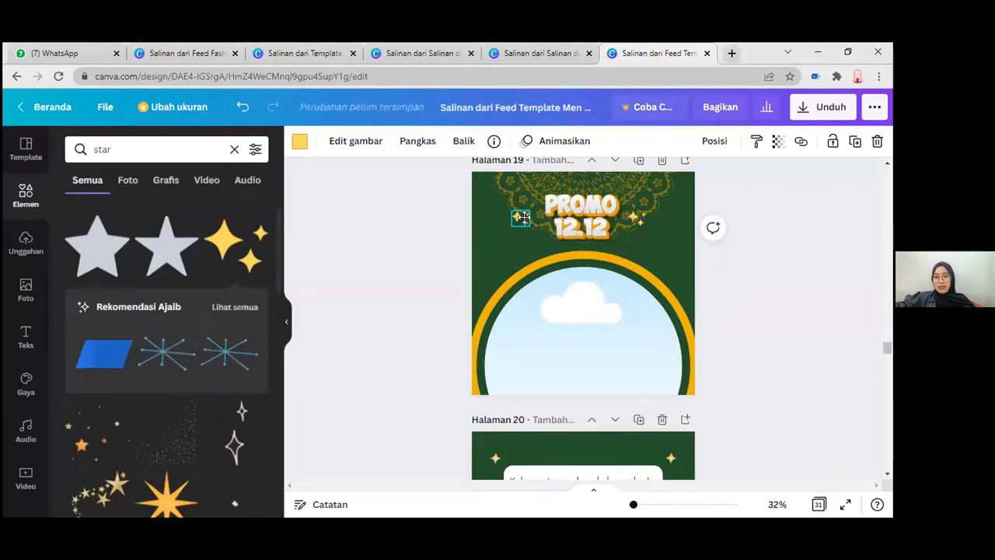
pyautogui.moveTo(525, 218); pyautogui.dragTo(527, 218)
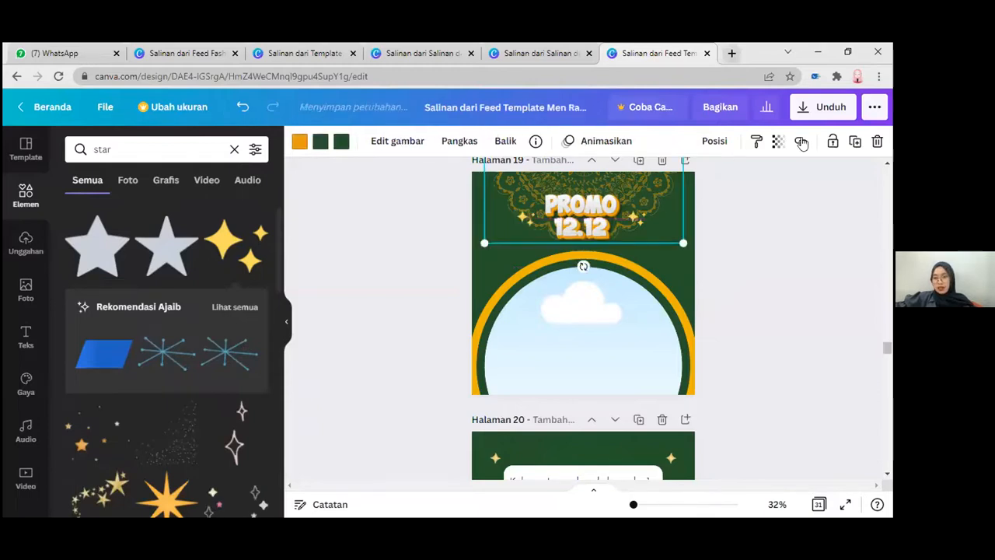
# Step: Set the mandala's transparency to 23
pyautogui.moveTo(710, 188); pyautogui.dragTo(693, 181)
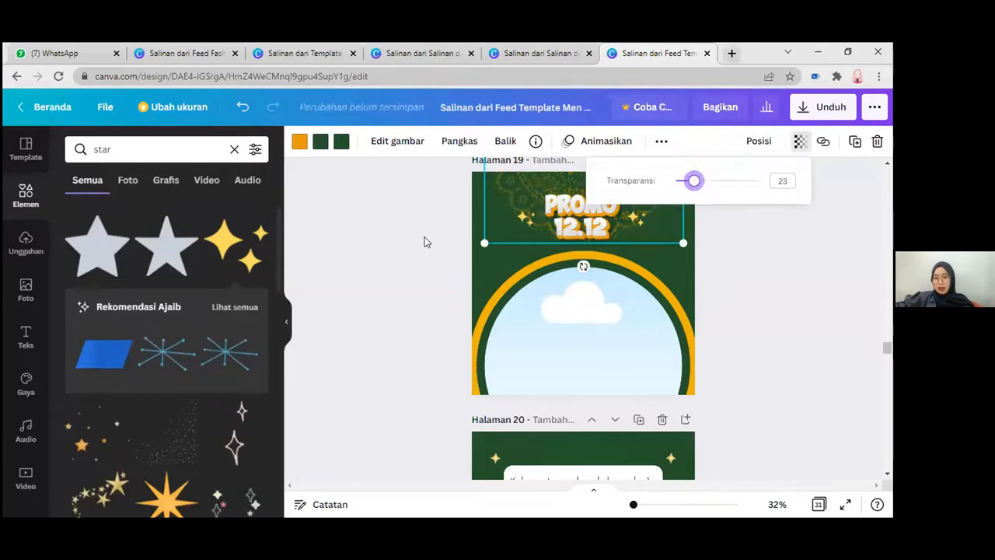
pyautogui.click(493, 212)
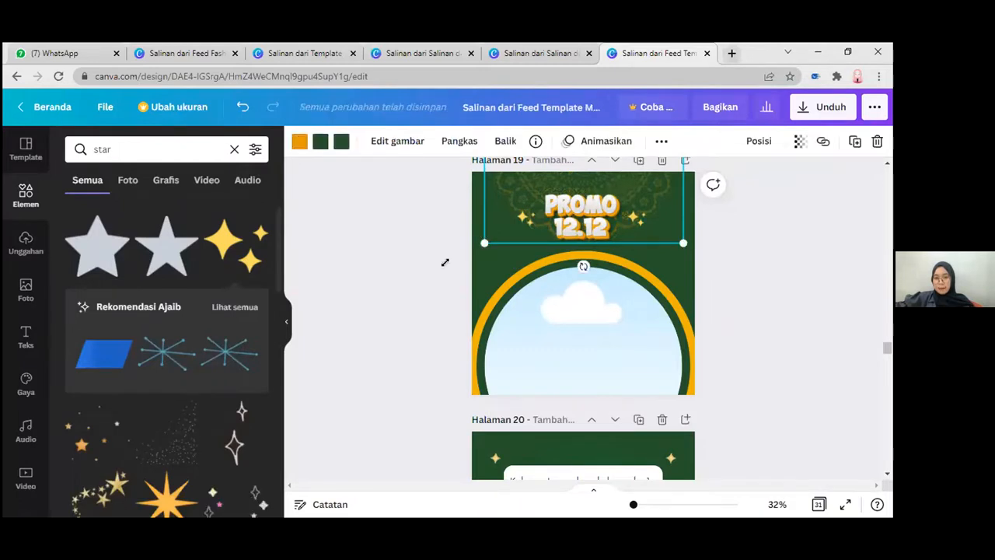
# Step: Enlarge the mandala to slightly wider than page 19, centred horizontally, and send it behind the ring and photo frame
pyautogui.moveTo(454, 234); pyautogui.dragTo(426, 211)
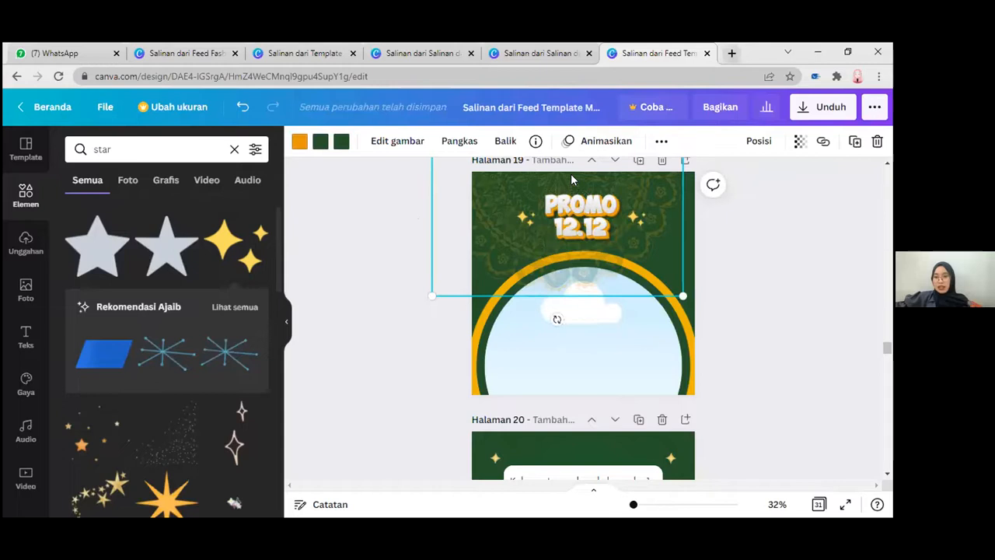
pyautogui.moveTo(548, 178); pyautogui.dragTo(542, 178)
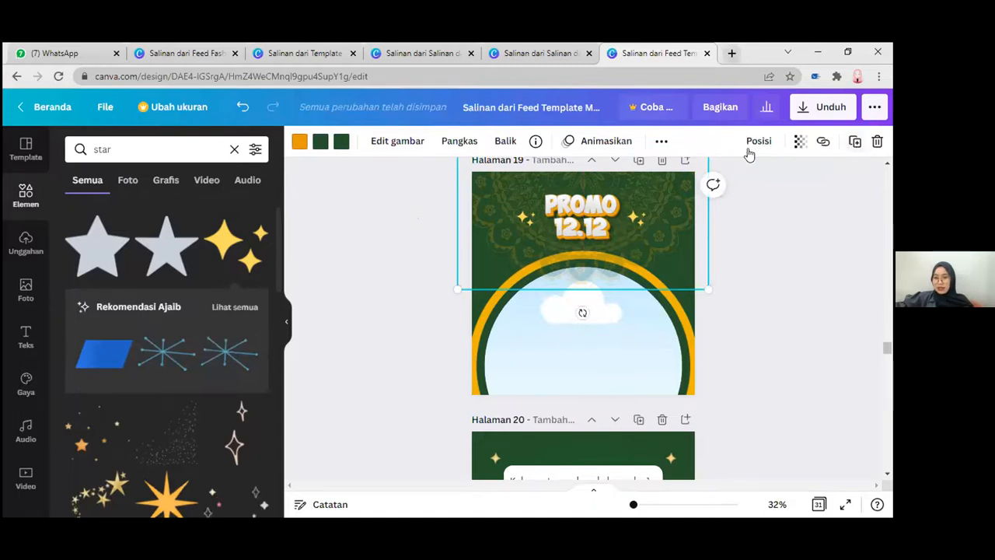
pyautogui.click(377, 254)
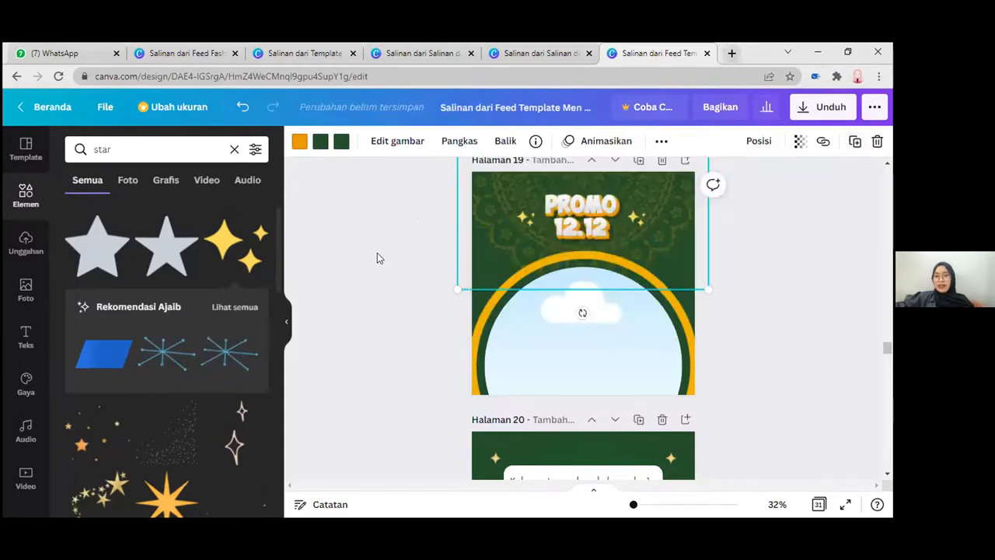
pyautogui.click(377, 254)
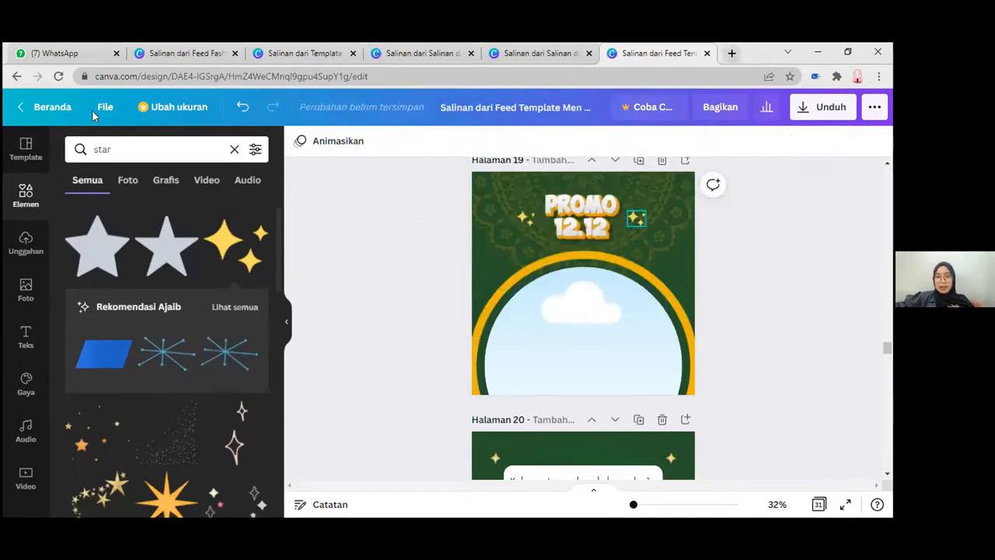
# Step: Search the design elements for "lampion" and look through the lantern graphics
pyautogui.click(234, 151)
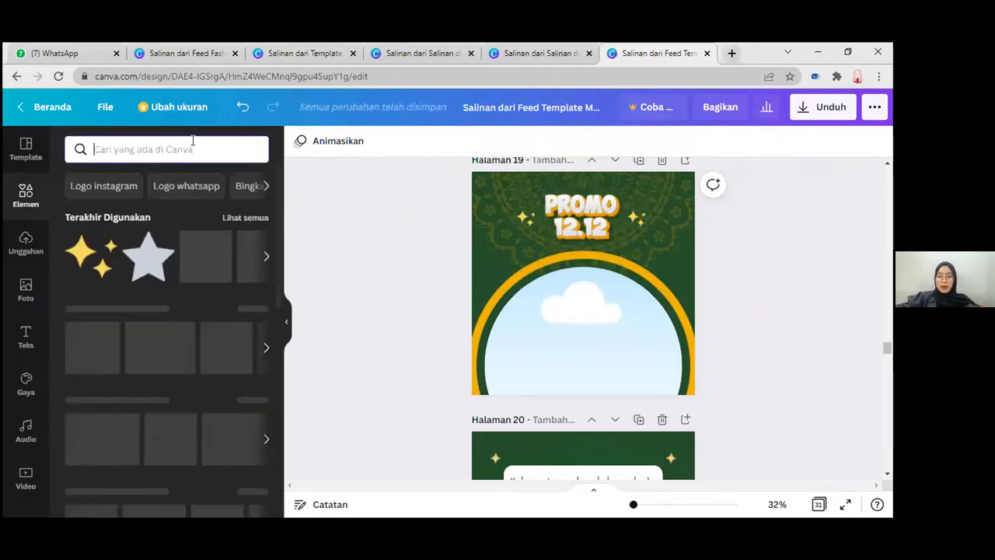
pyautogui.write('la')
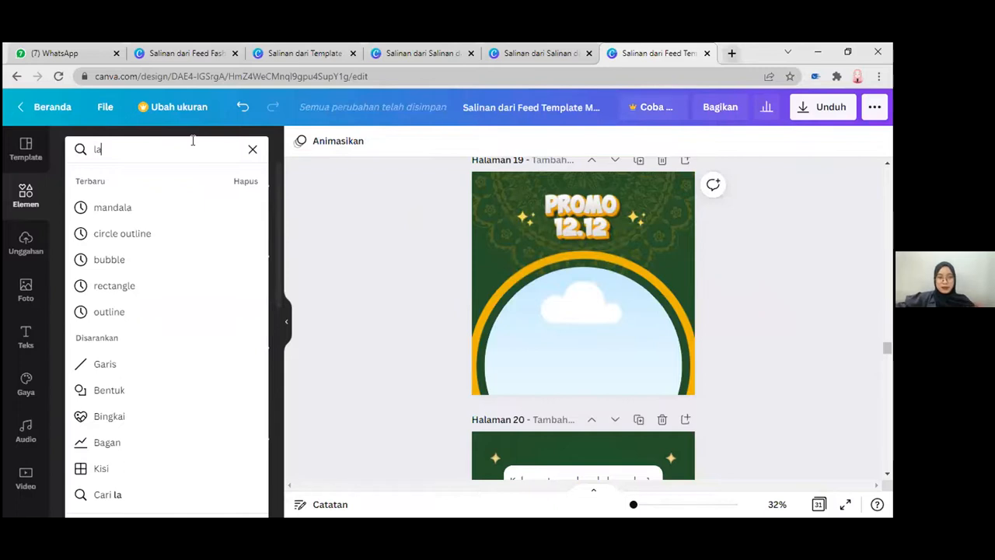
pyautogui.write('mpion')
pyautogui.press('Return')
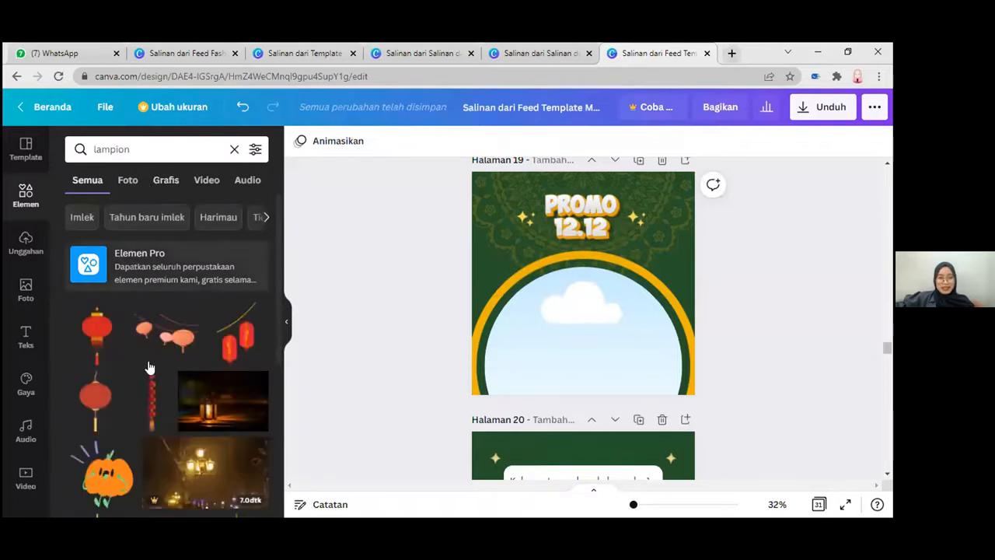
pyautogui.scroll(-1, 134, 366)
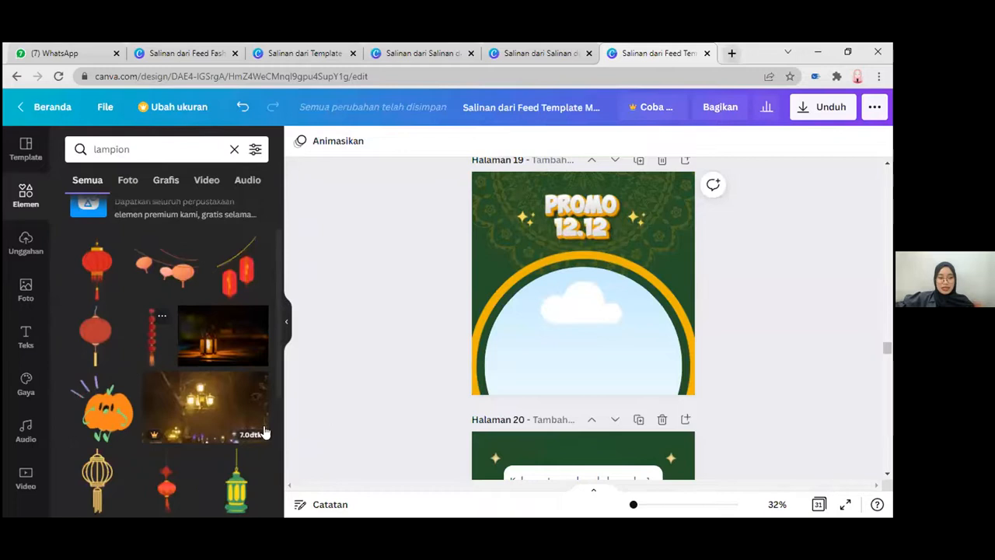
pyautogui.scroll(-2, 233, 389)
pyautogui.scroll(-2, 246, 291)
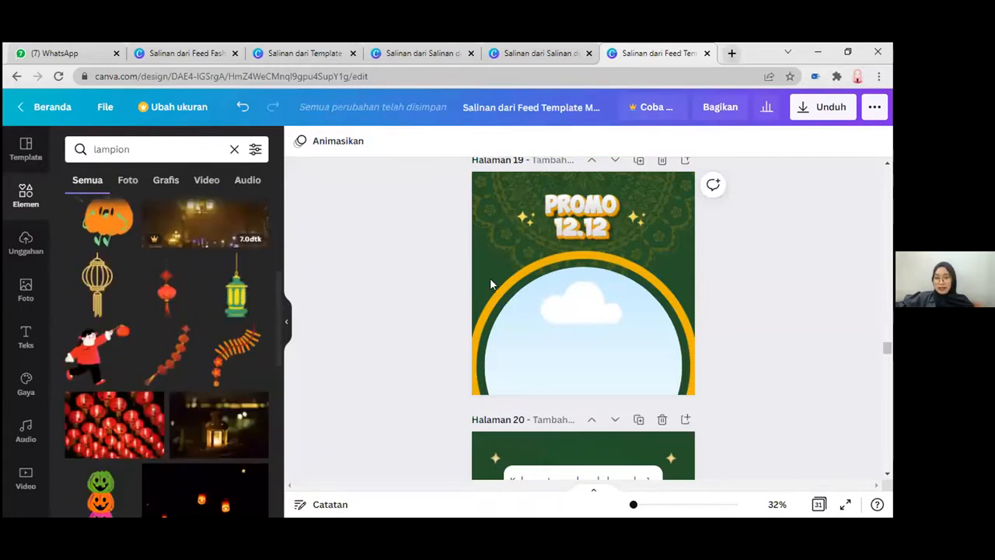
# Step: Compare page 19 with the Ramadan Deals layout on page 18 and delete the Promo 12.12 logo from page 19
pyautogui.scroll(1, 490, 280)
pyautogui.scroll(1, 579, 288)
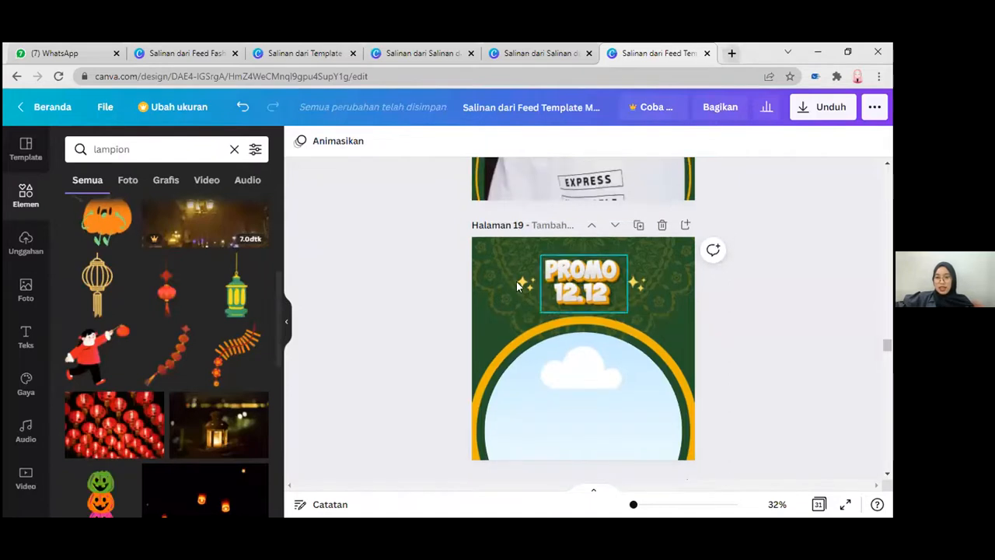
pyautogui.click(581, 287)
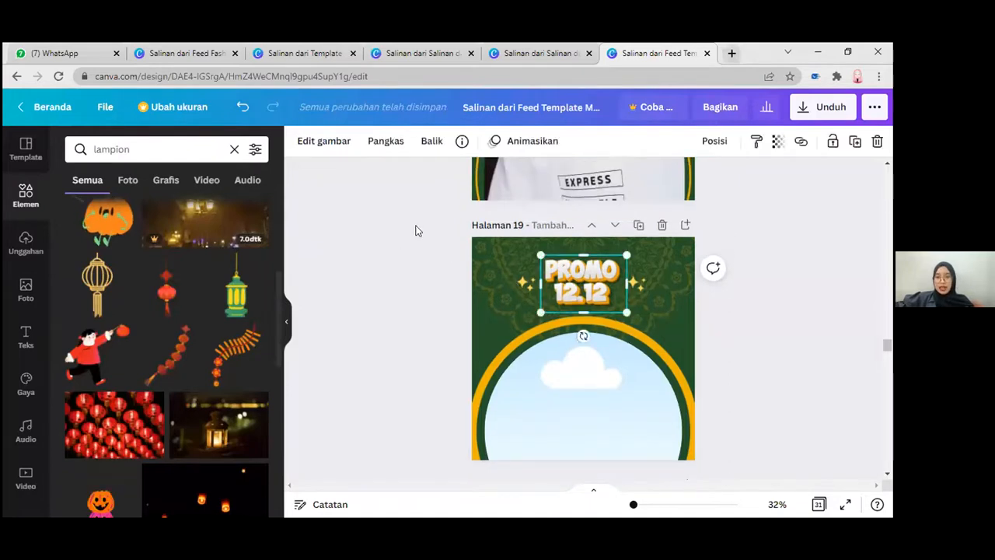
pyautogui.scroll(2, 415, 231)
pyautogui.scroll(1, 539, 221)
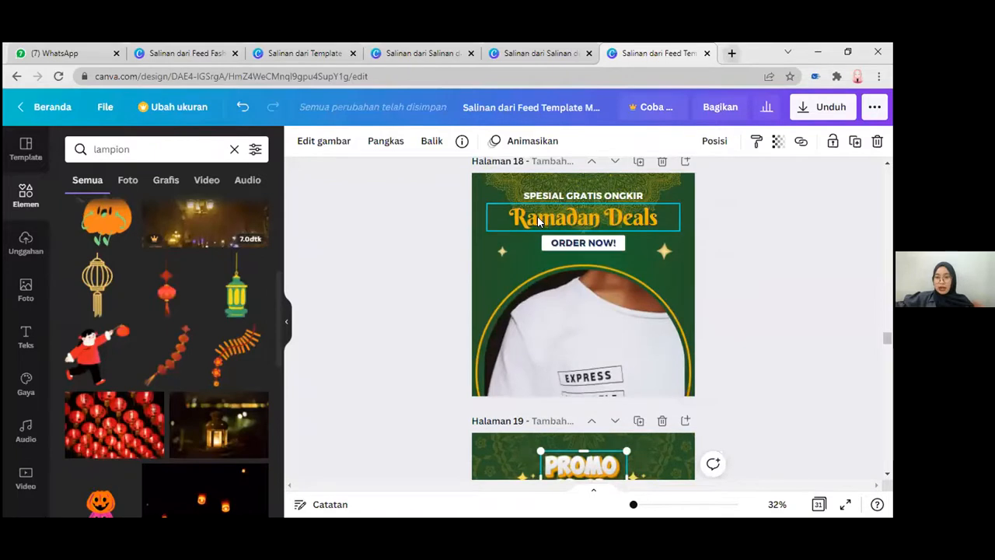
pyautogui.scroll(-2, 497, 206)
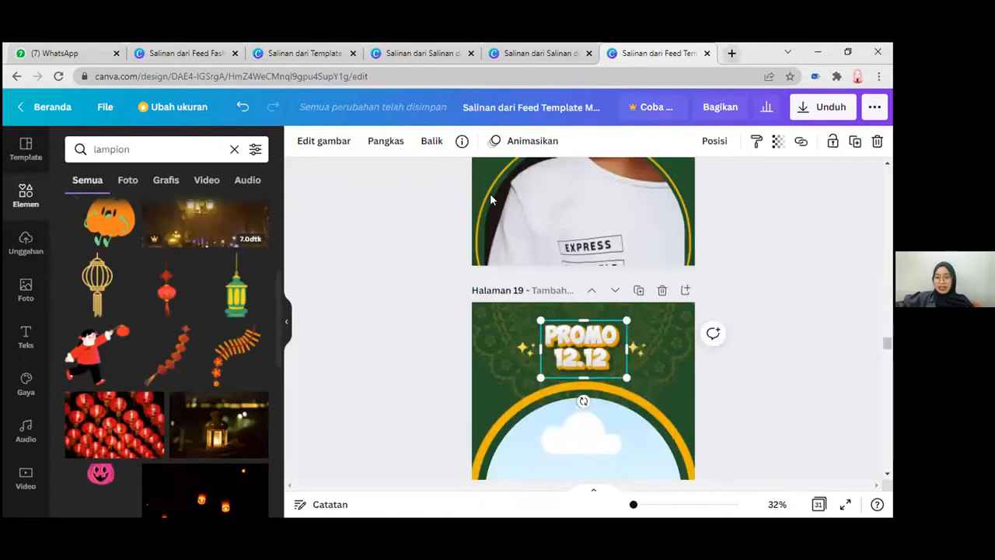
pyautogui.scroll(1, 541, 191)
pyautogui.scroll(1, 556, 241)
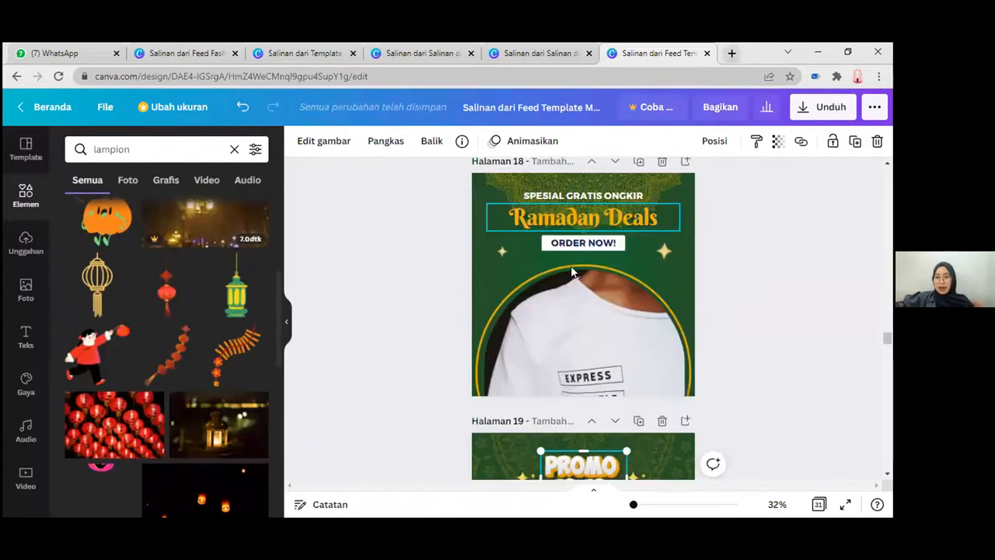
pyautogui.scroll(-2, 572, 272)
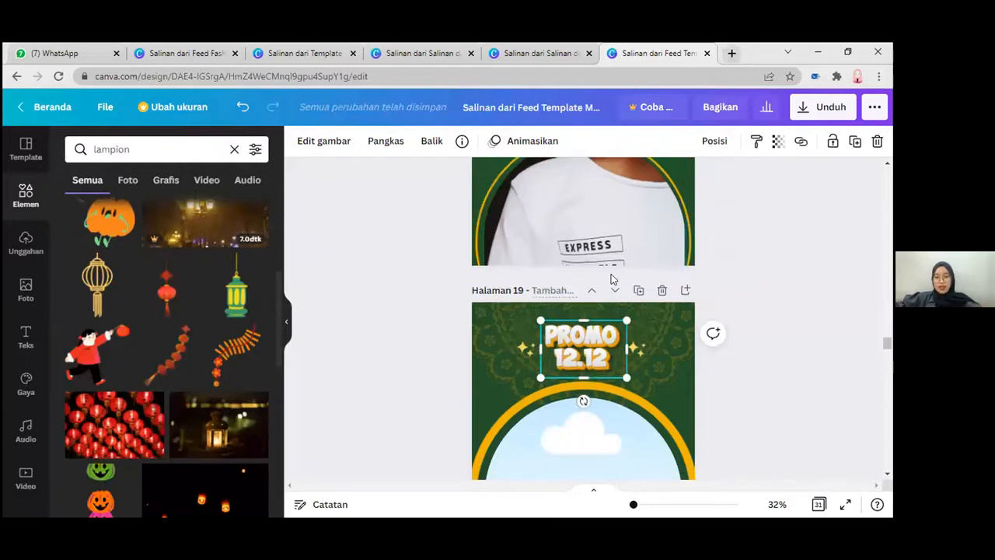
pyautogui.press('Delete')
pyautogui.scroll(-1, 566, 258)
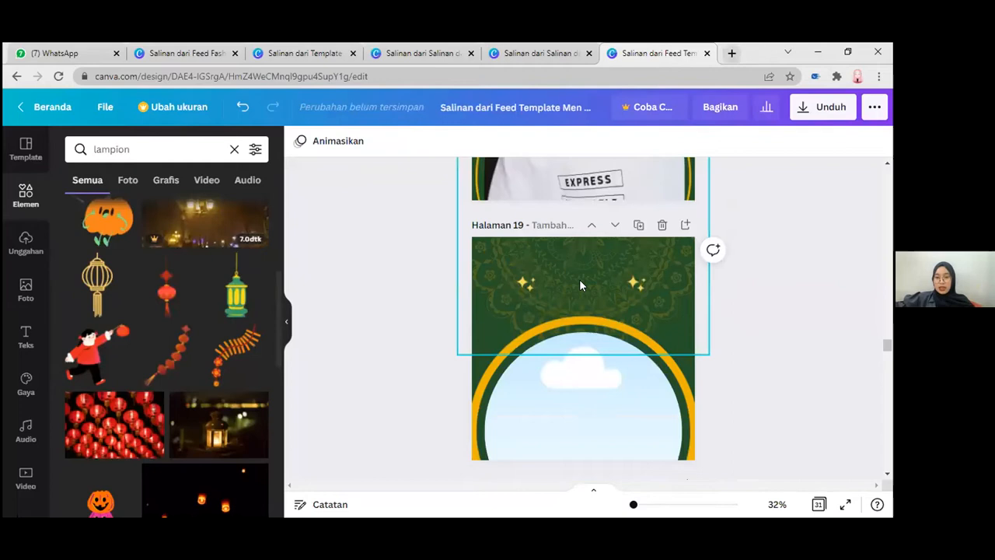
# Step: Add the text "Big Sale Ramadhan" between the sparkles on page 19 and set its font to Berkshire Swash
pyautogui.press('t')
pyautogui.press('BackSpace')
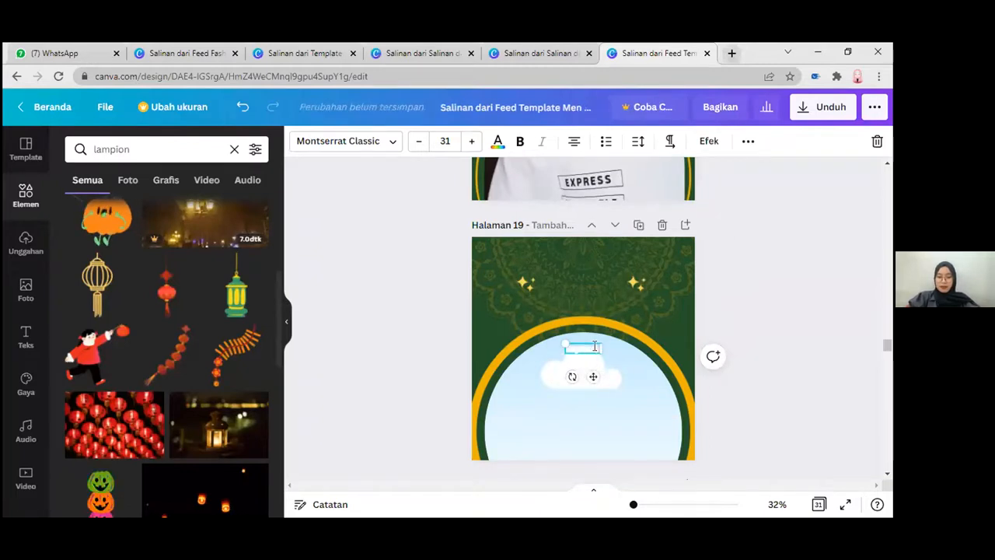
pyautogui.write('Ramadhan')
pyautogui.moveTo(591, 332); pyautogui.dragTo(590, 274)
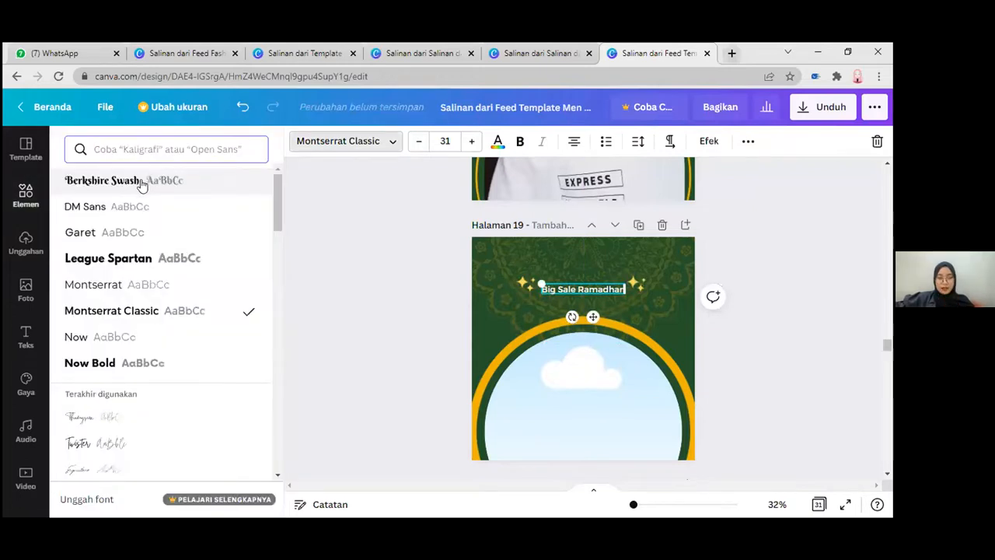
pyautogui.click(194, 181)
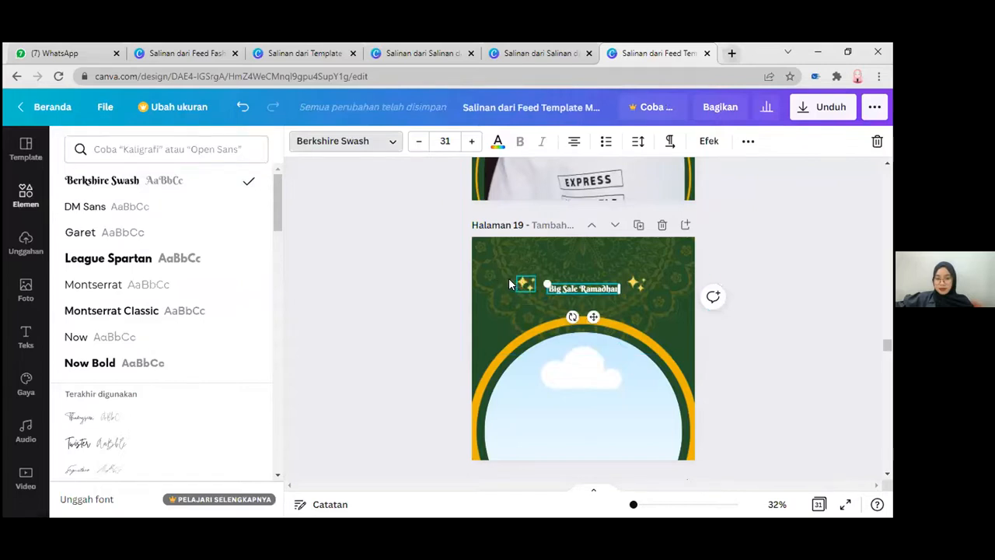
# Step: Spread the two sparkle graphics further apart and enlarge the white Big Sale Ramadhan text to size 54.4, centred between them
pyautogui.click(634, 282)
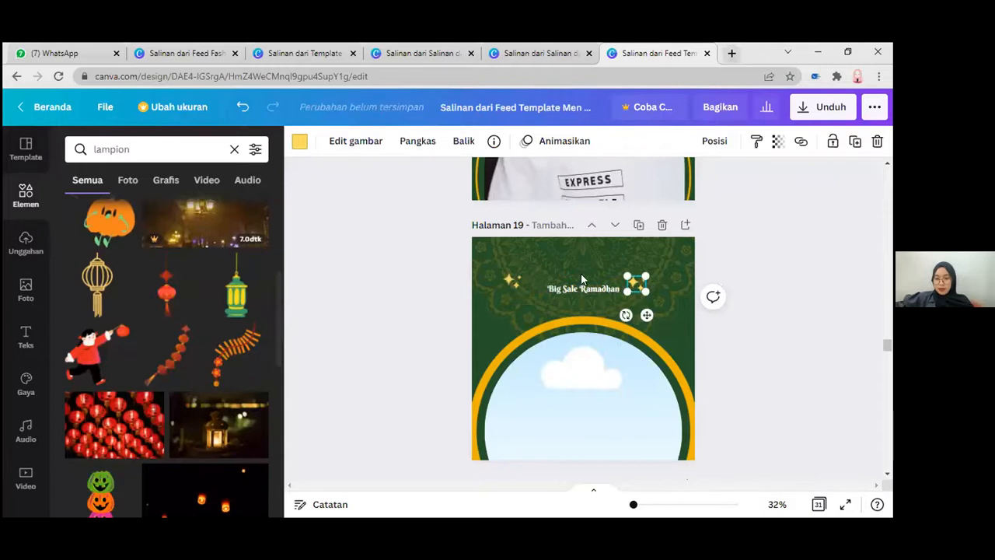
pyautogui.press('Right')
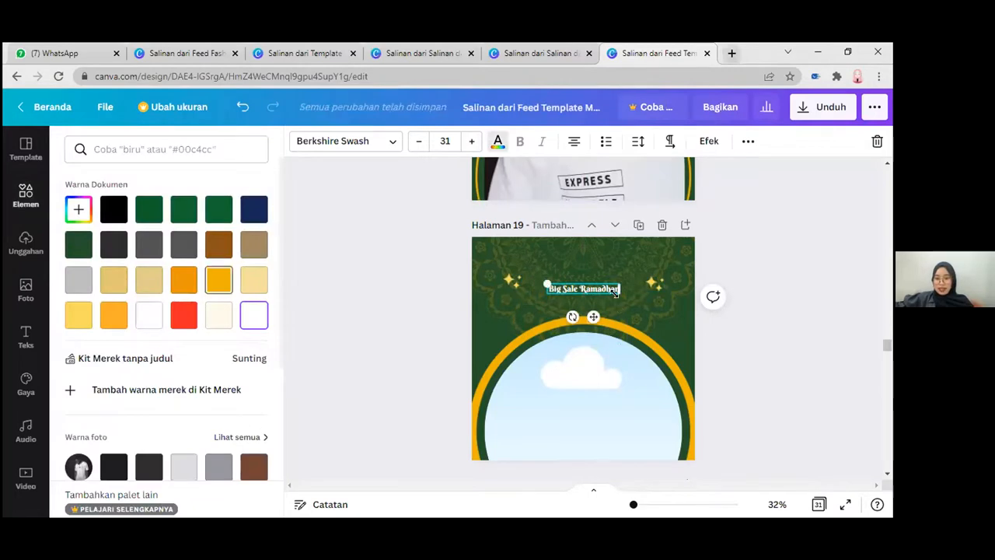
pyautogui.moveTo(620, 294); pyautogui.dragTo(647, 315)
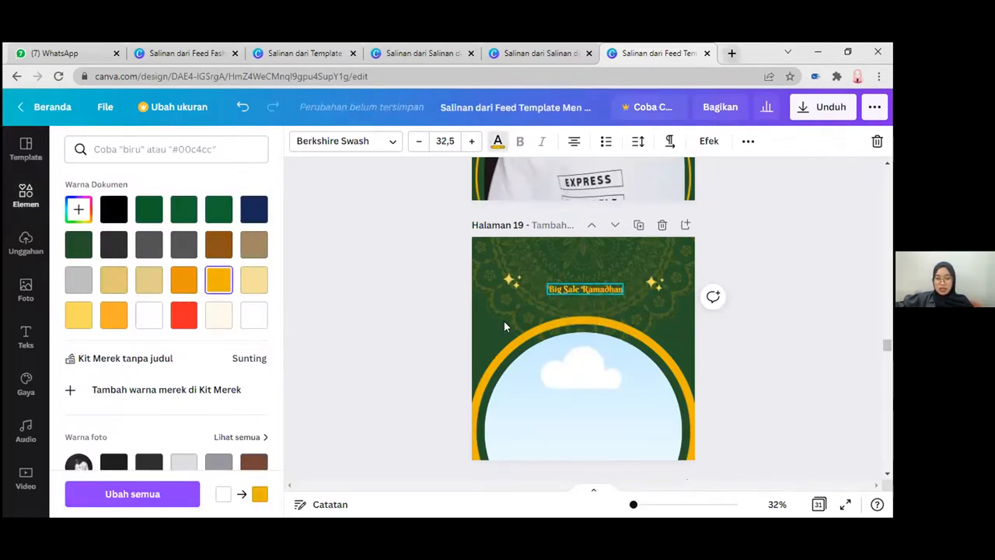
pyautogui.click(253, 321)
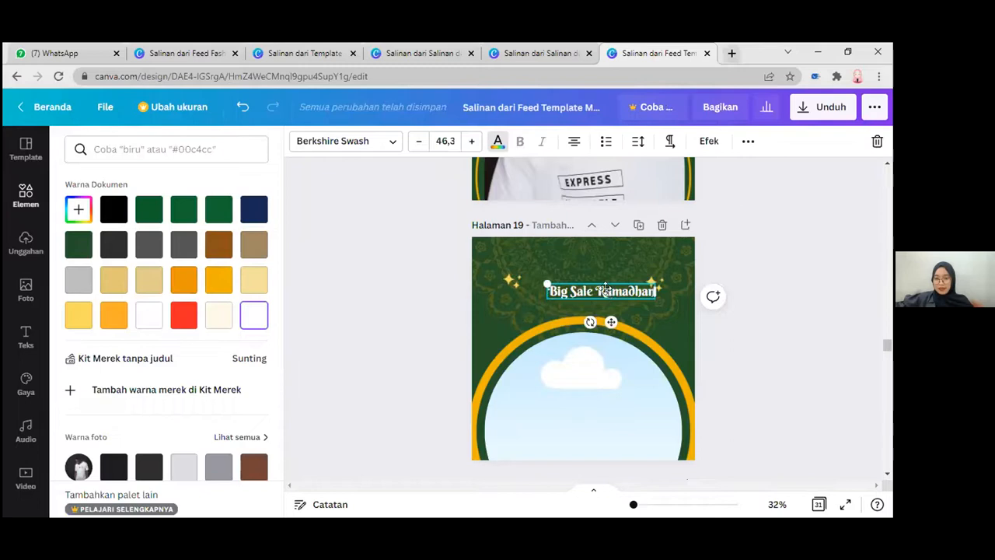
pyautogui.moveTo(608, 292); pyautogui.dragTo(604, 288)
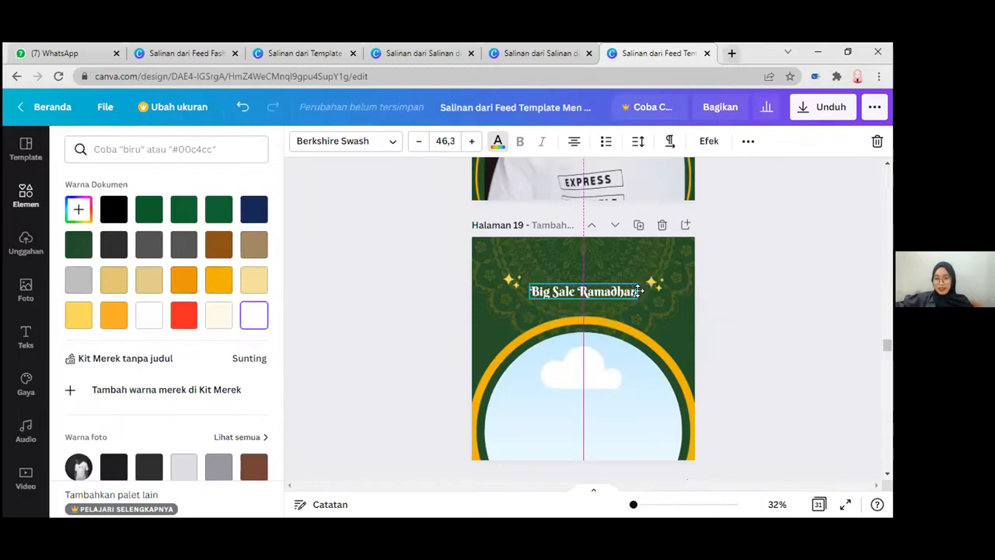
pyautogui.moveTo(637, 280)
pyautogui.mouseDown()
pyautogui.moveTo(655, 272)
pyautogui.moveTo(622, 290)
pyautogui.mouseUp()
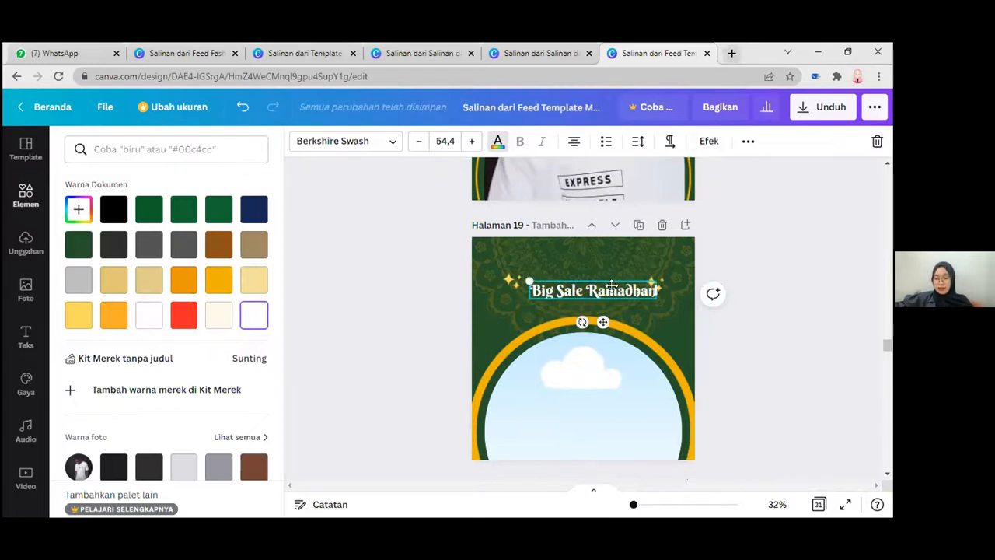
pyautogui.moveTo(612, 285); pyautogui.dragTo(601, 283)
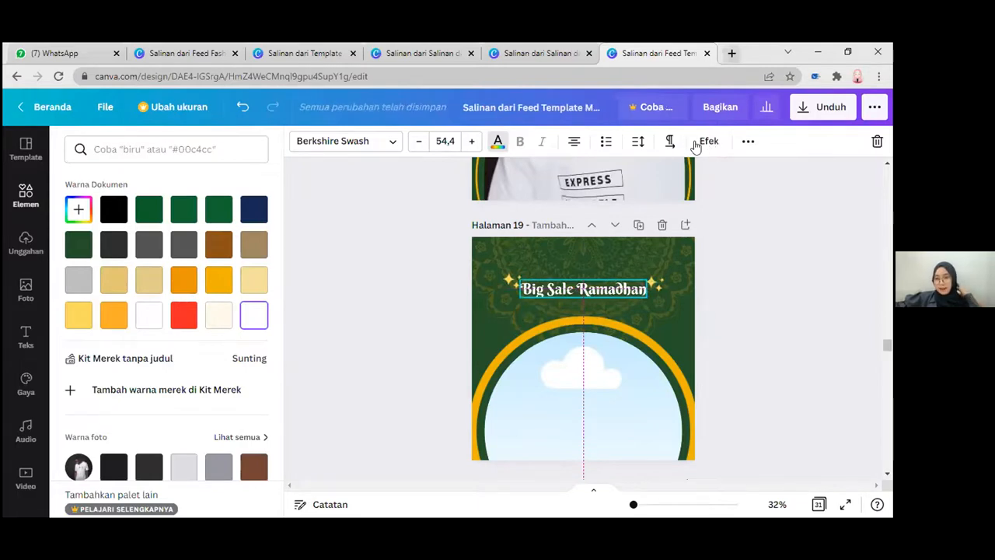
# Step: Curve the Big Sale Ramadhan text with the Lengkungkan shape effect at a curvature of 31
pyautogui.click(706, 141)
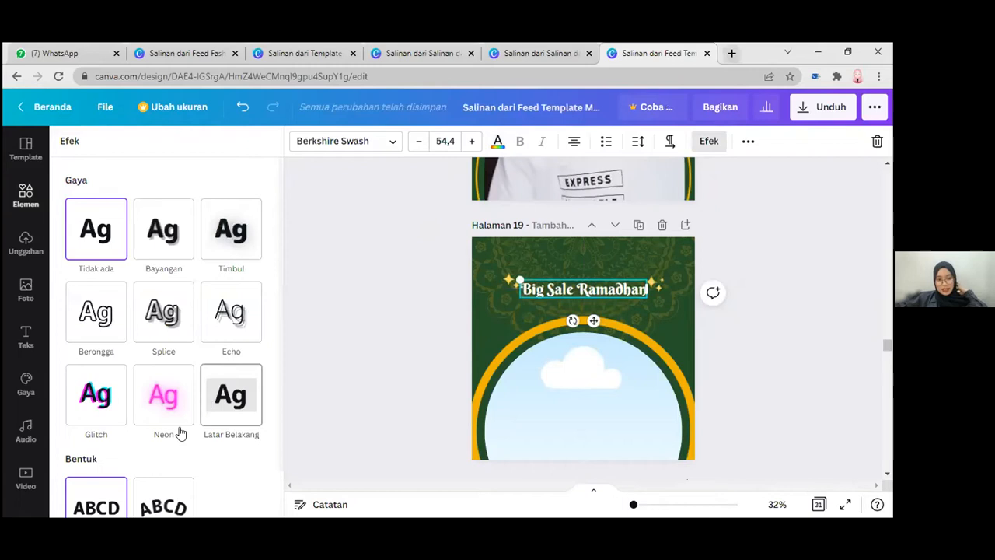
pyautogui.scroll(-1, 175, 439)
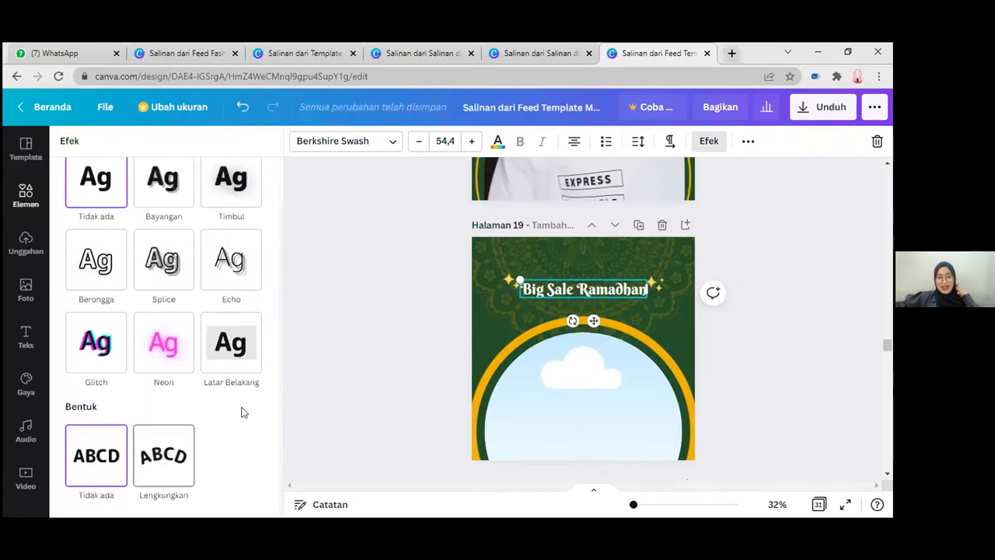
pyautogui.click(163, 455)
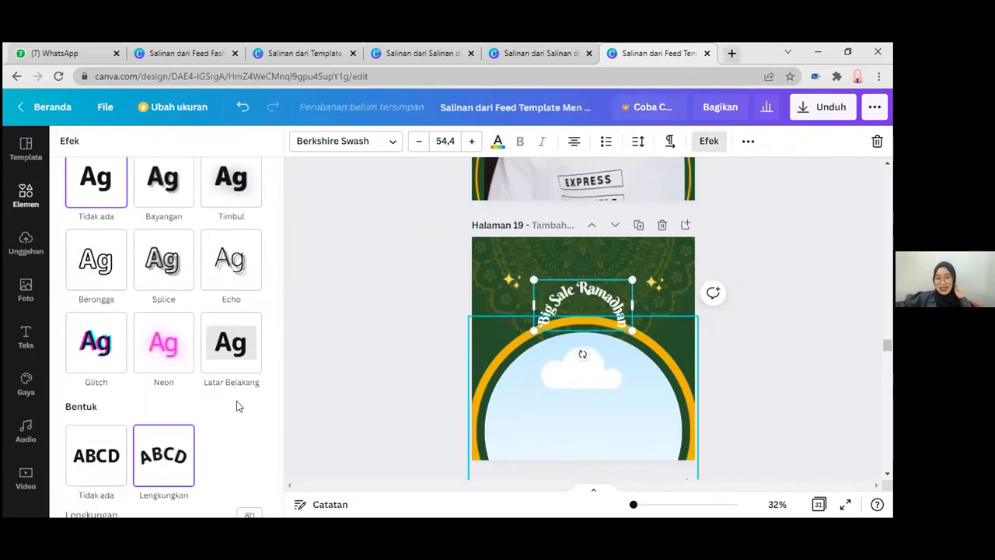
pyautogui.scroll(-1, 233, 412)
pyautogui.scroll(-1, 187, 373)
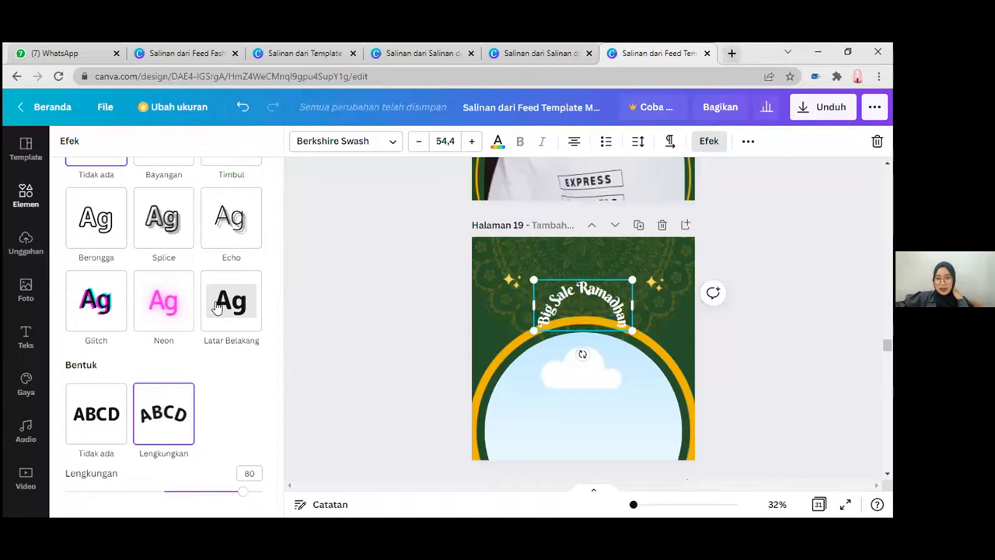
pyautogui.moveTo(241, 494); pyautogui.dragTo(194, 486)
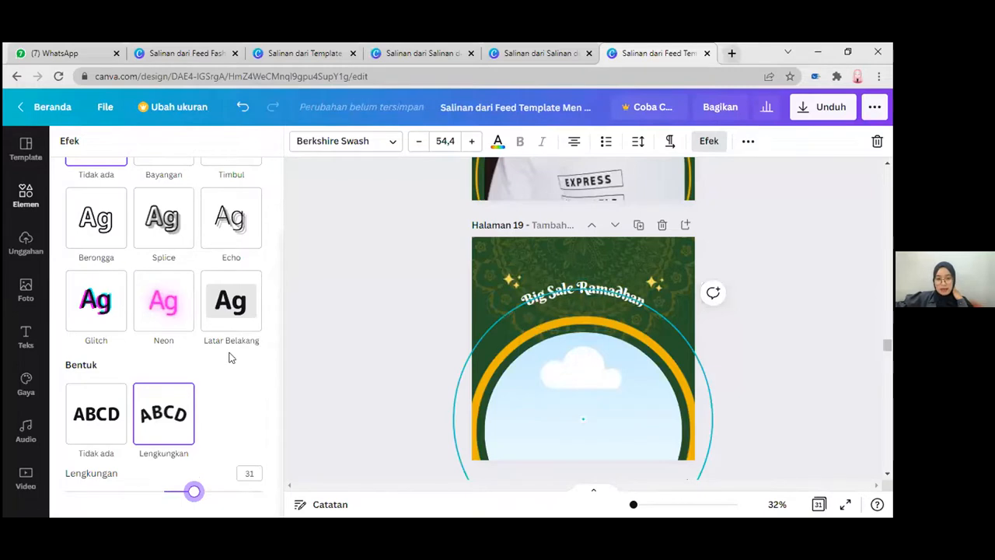
# Step: Apply the Timbul effect at intensity 82 to the curved Big Sale Ramadhan text and move it slightly higher above the ring
pyautogui.scroll(1, 238, 253)
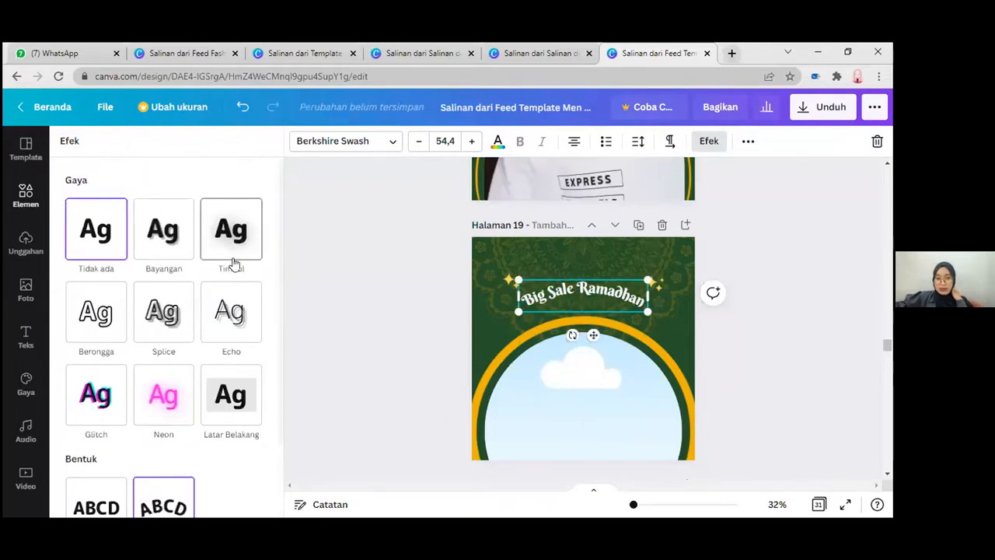
pyautogui.click(231, 257)
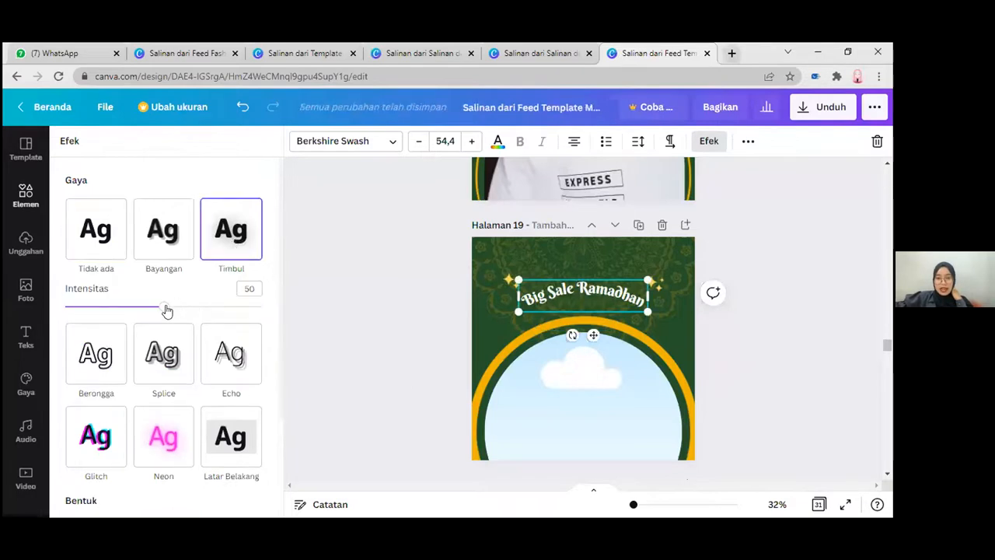
pyautogui.click(221, 325)
pyautogui.click(229, 325)
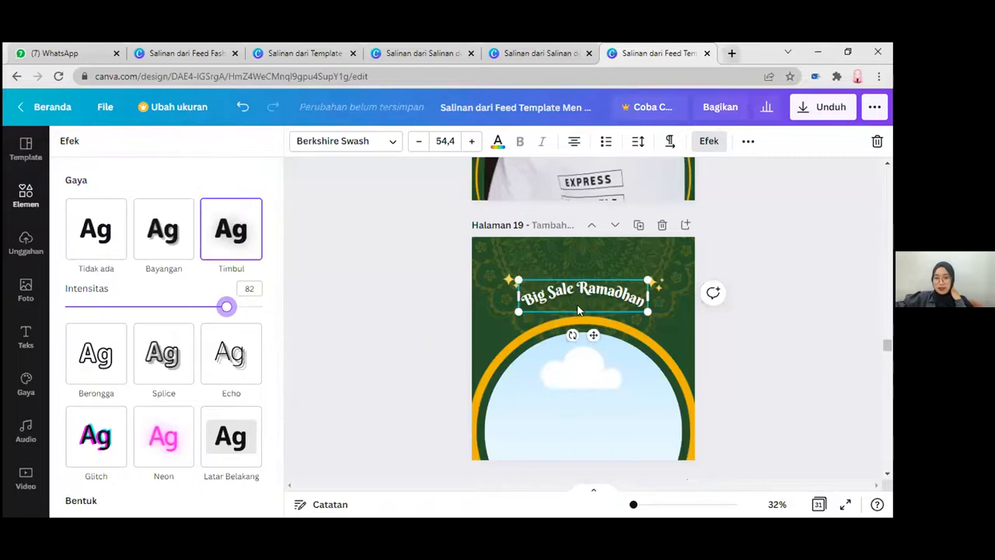
pyautogui.press('Escape')
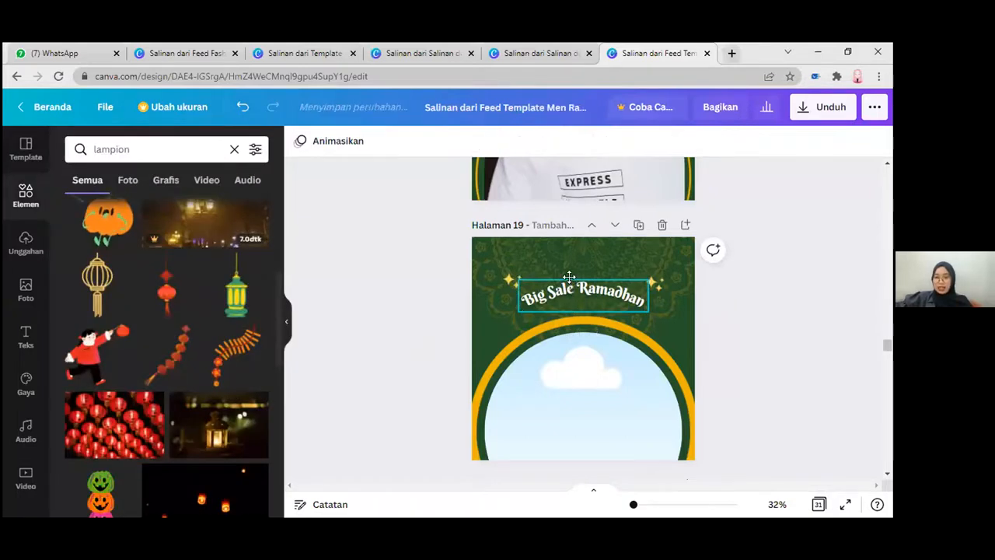
pyautogui.click(569, 276)
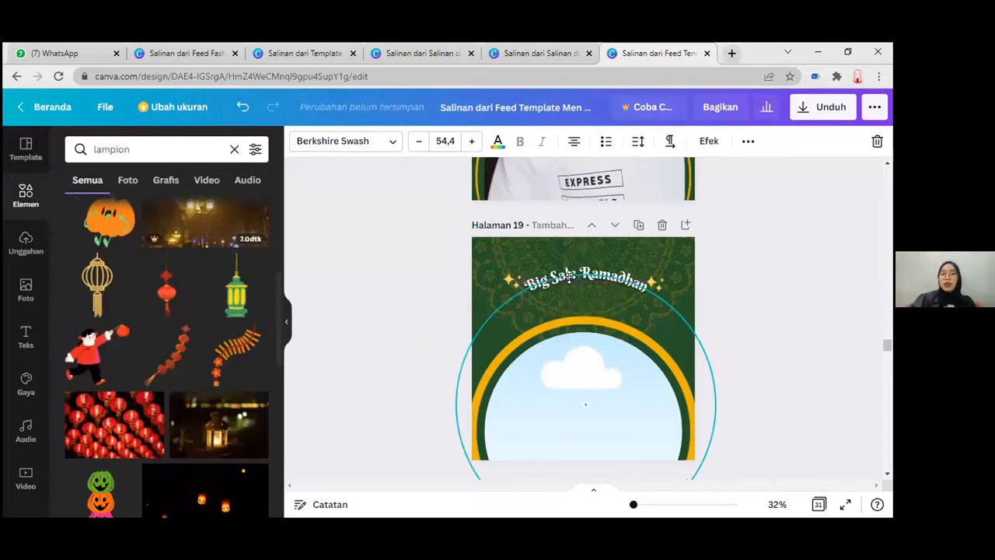
pyautogui.click(569, 278)
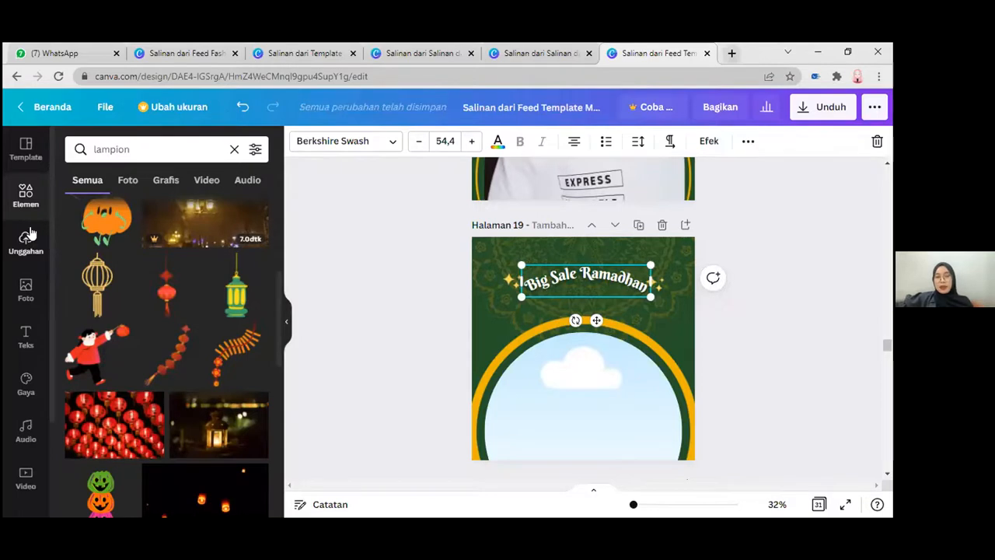
# Step: Open the uploaded images
pyautogui.click(27, 236)
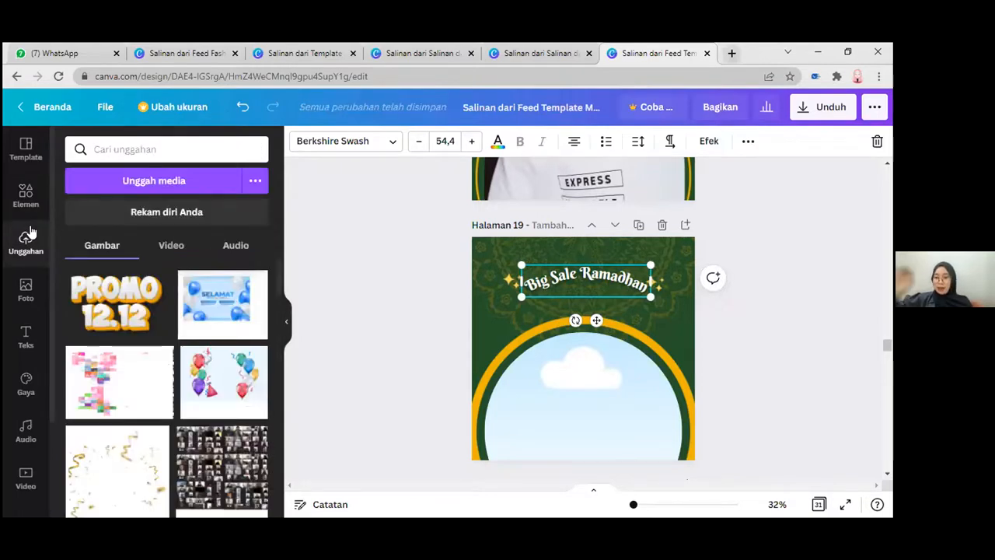
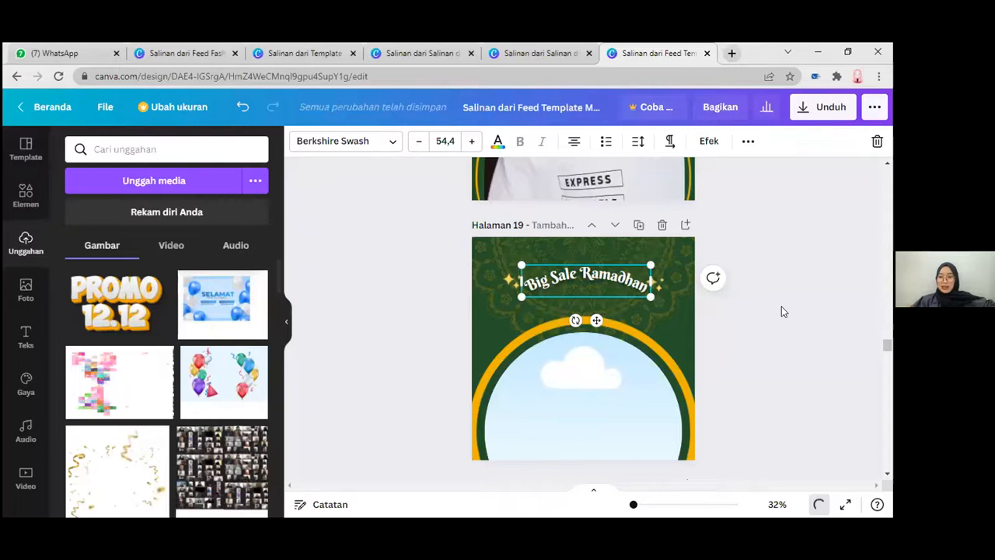
# Step: Reload the unresponsive Feed Template Men Ramadhan Army design and return to it
pyautogui.scroll(2, 777, 299)
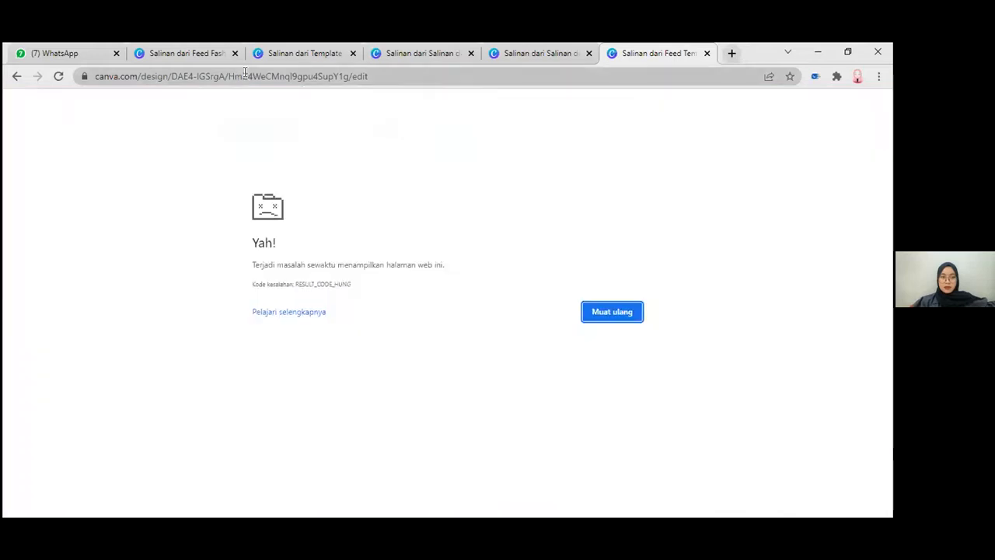
pyautogui.click(626, 311)
pyautogui.click(508, 58)
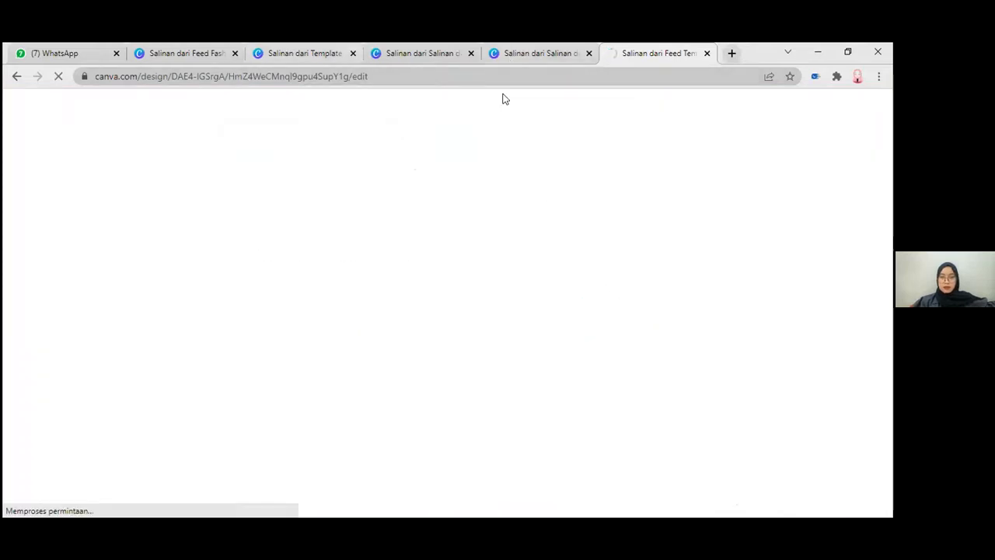
pyautogui.click(300, 53)
pyautogui.click(185, 46)
pyautogui.click(557, 46)
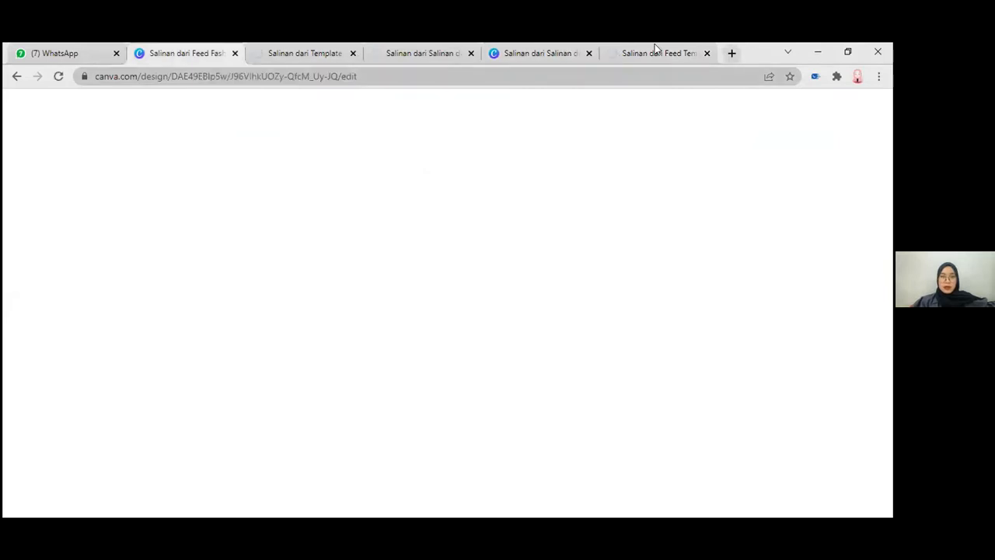
pyautogui.click(655, 52)
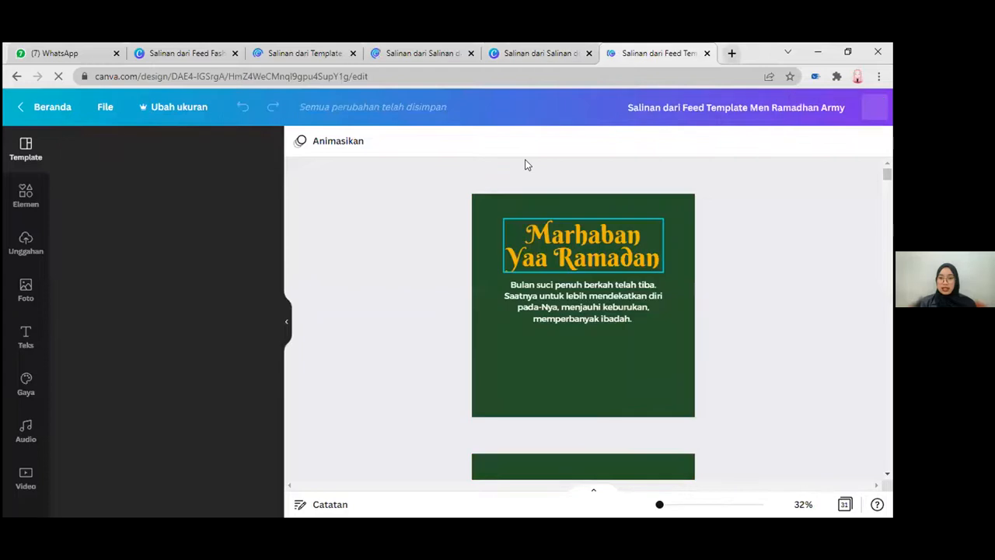
pyautogui.click(560, 51)
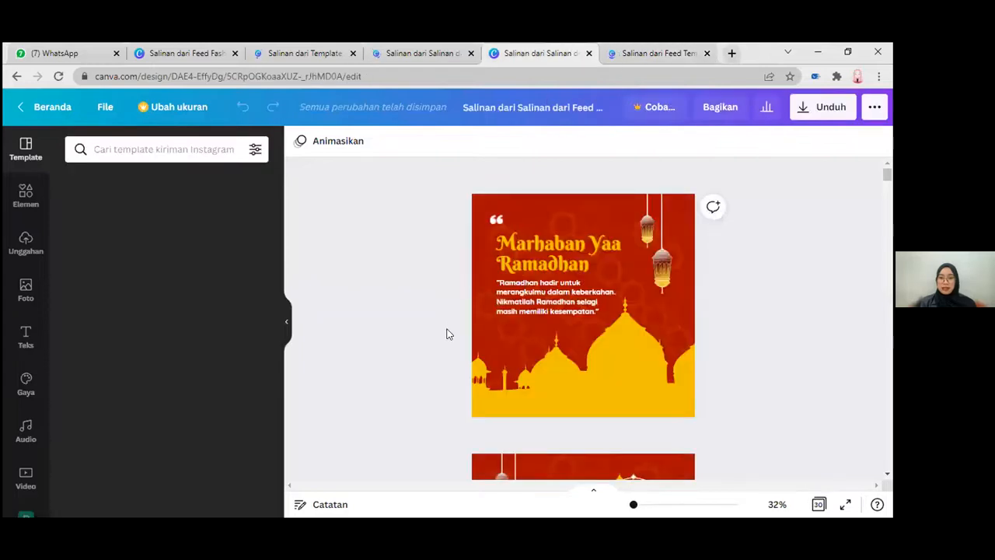
pyautogui.click(642, 48)
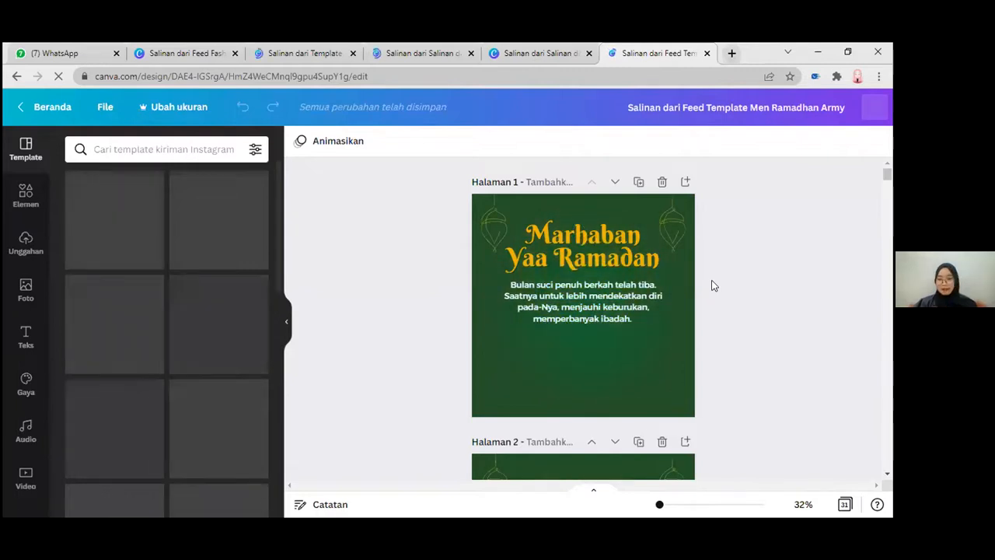
# Step: Switch to the red Ramadan feed design and examine the Salad Buah, Masyaa Allah and Bismillah layouts on pages 2 to 4
pyautogui.click(429, 55)
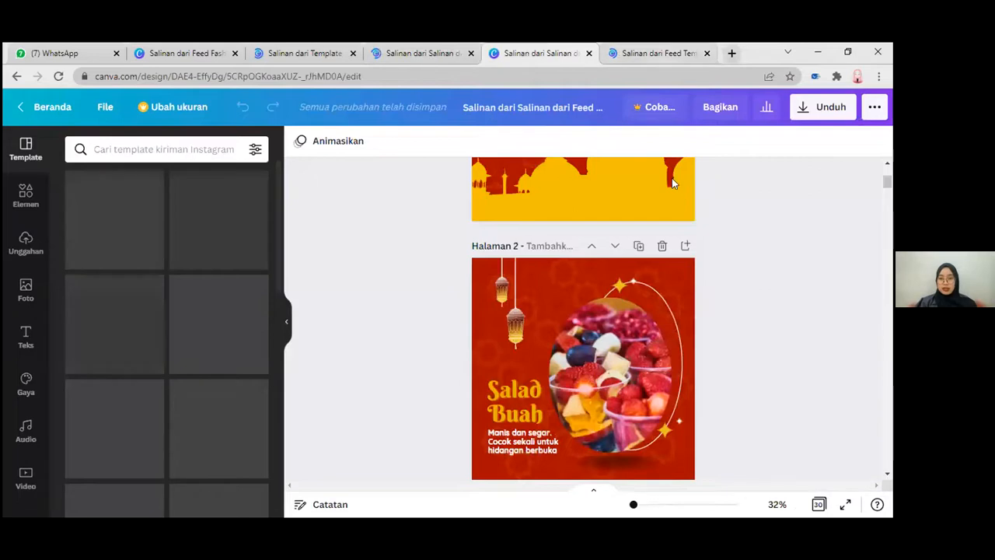
pyautogui.scroll(-1, 729, 315)
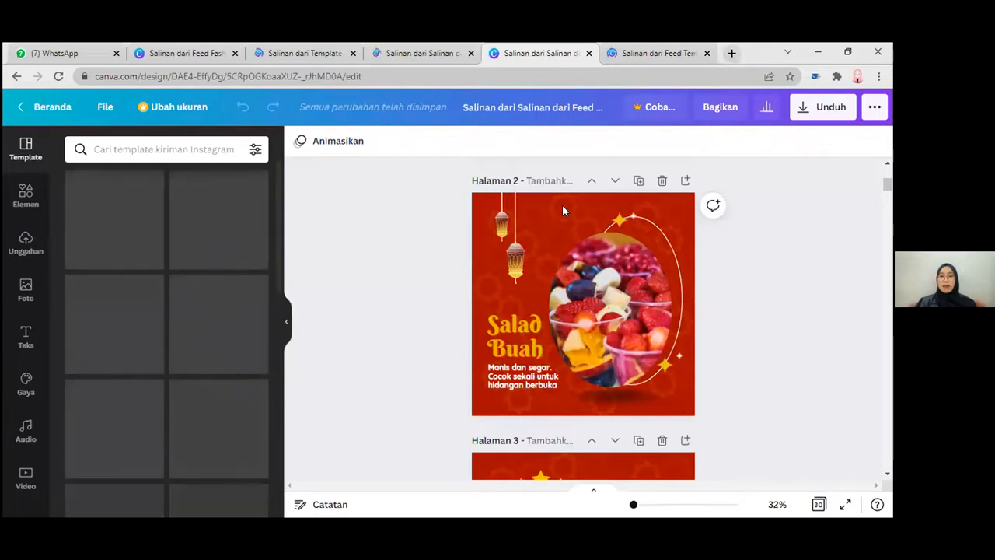
pyautogui.scroll(-5, 525, 303)
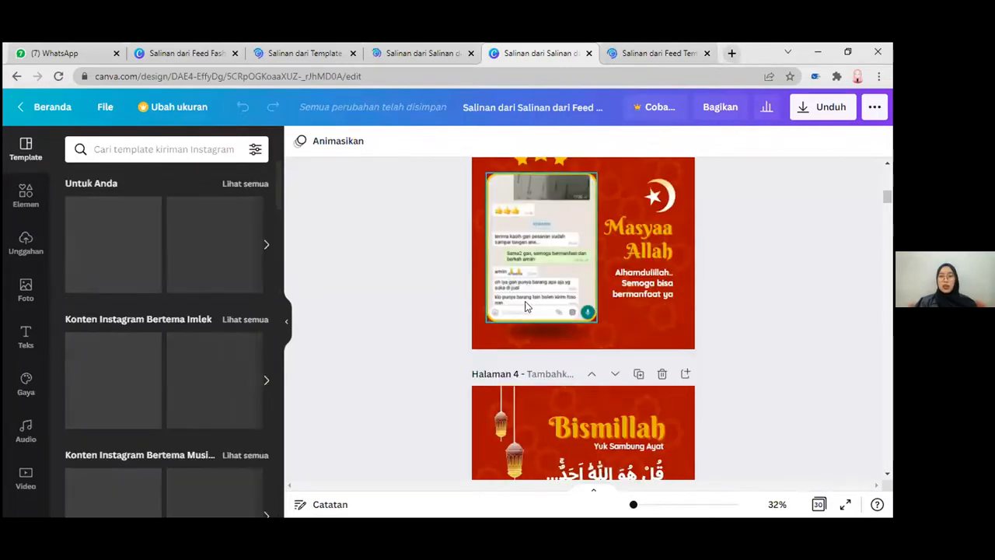
pyautogui.scroll(-2, 525, 305)
pyautogui.scroll(1, 525, 306)
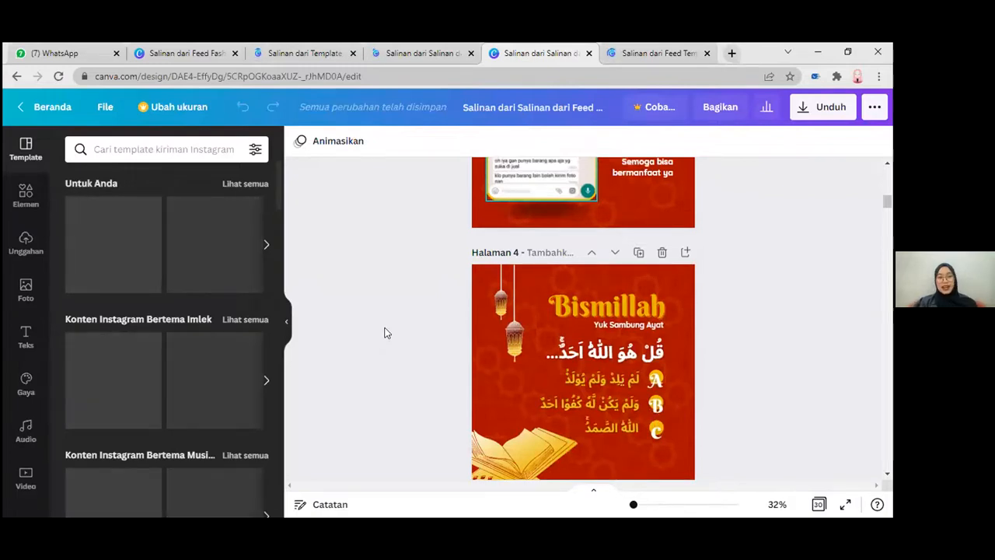
pyautogui.scroll(3, 386, 300)
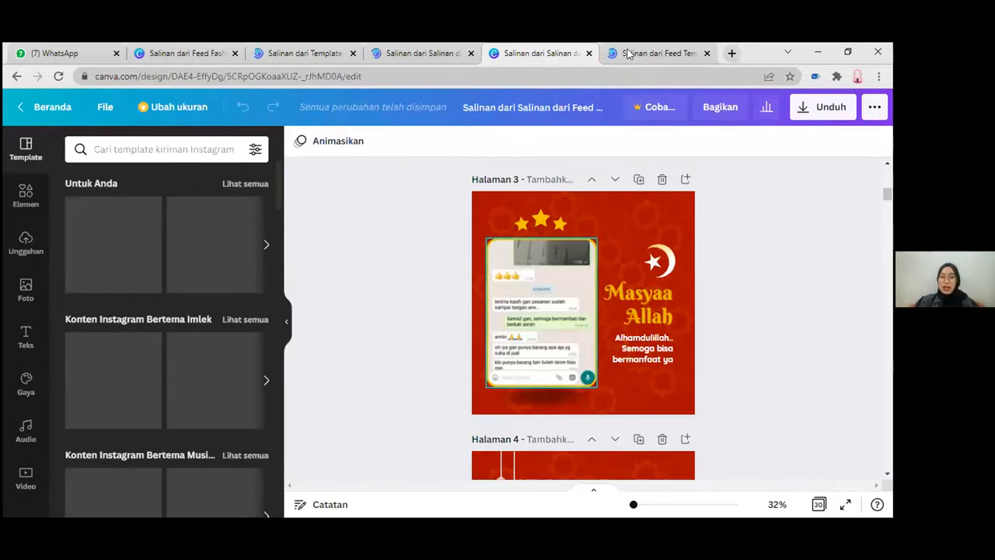
pyautogui.scroll(3, 859, 235)
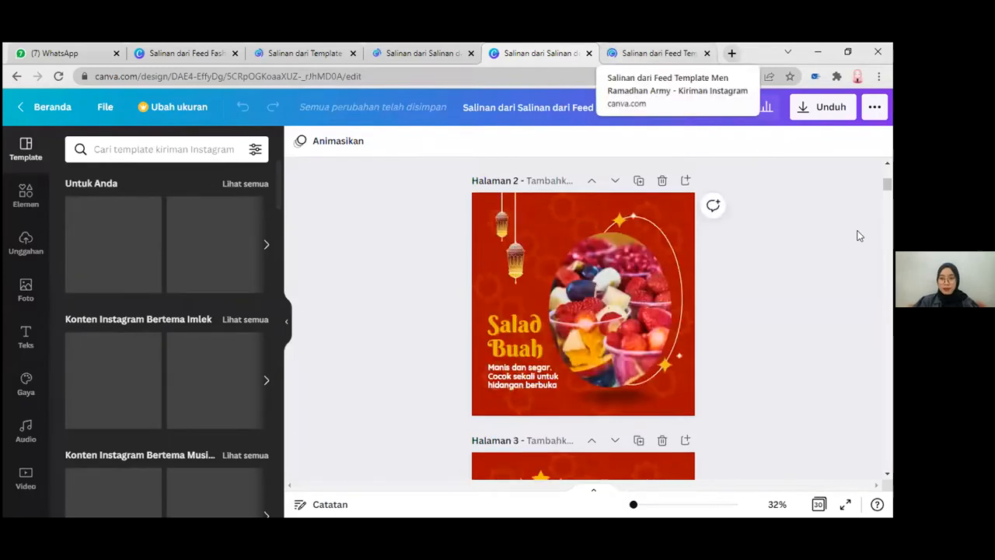
pyautogui.click(658, 54)
pyautogui.click(552, 52)
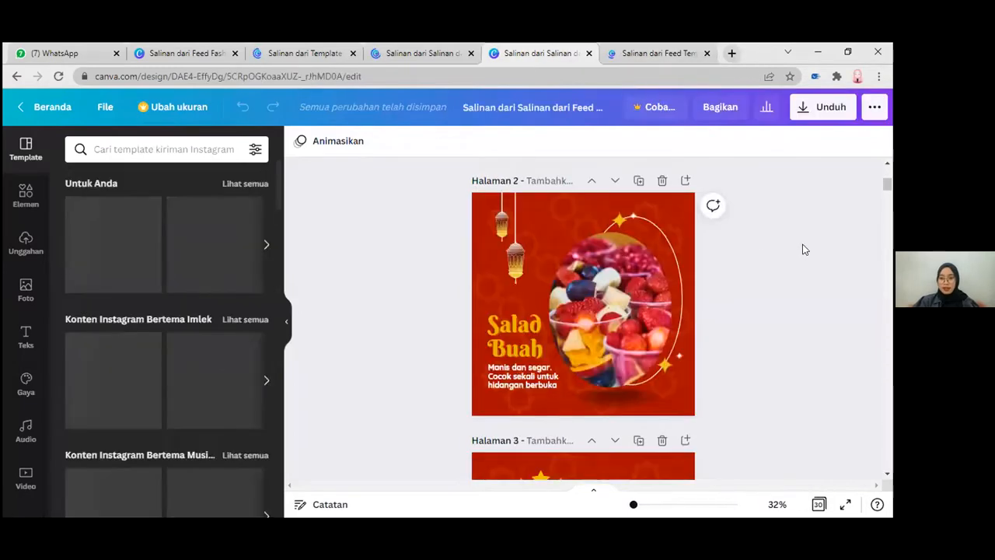
pyautogui.moveTo(890, 183); pyautogui.dragTo(891, 200)
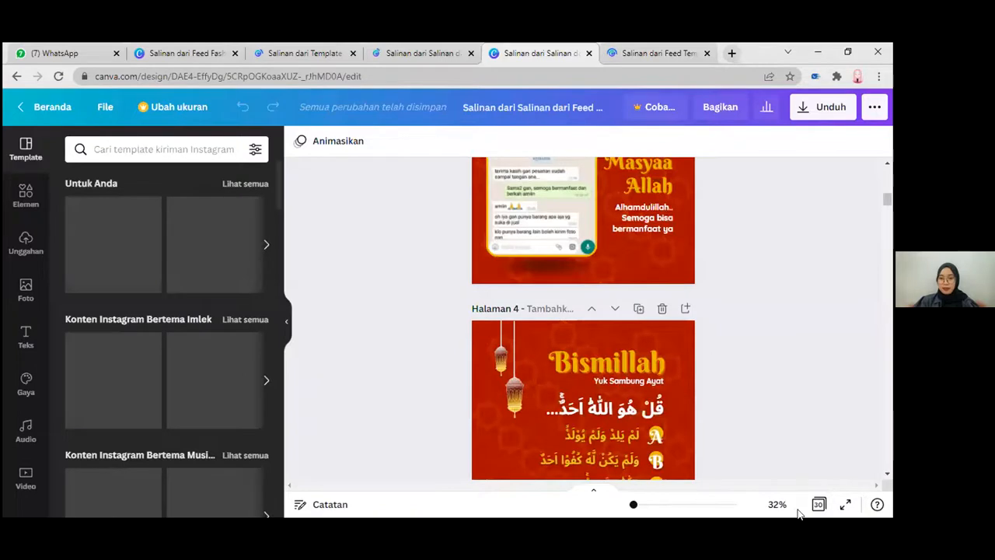
# Step: Return to the green Men Ramadhan Army design and examine its page layouts from the opening greeting through page 6
pyautogui.click(657, 54)
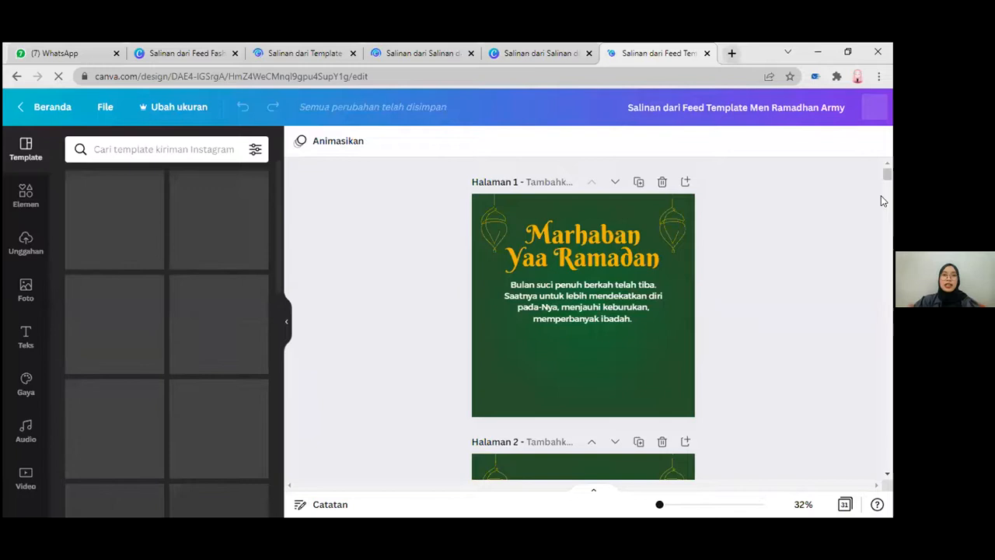
pyautogui.scroll(-8, 883, 200)
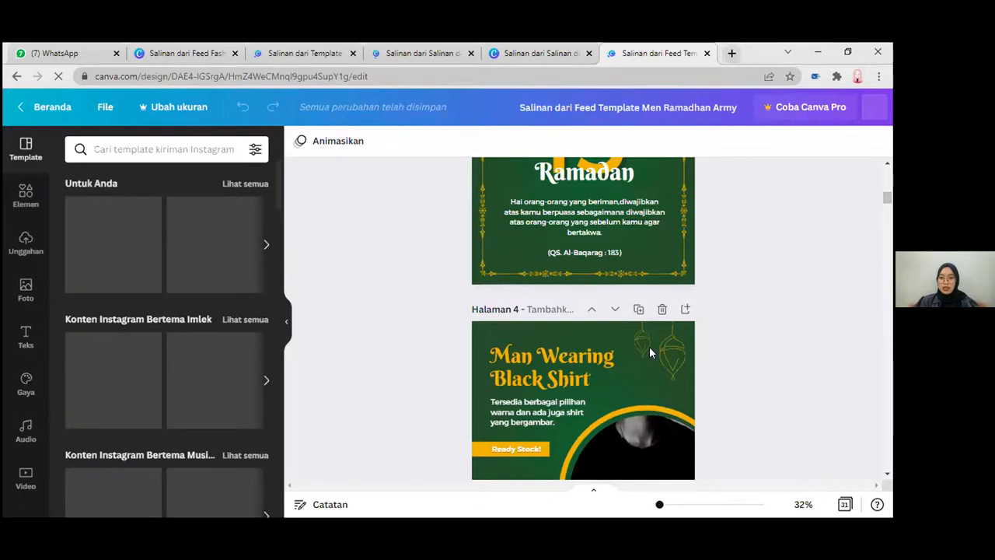
pyautogui.scroll(-2, 722, 295)
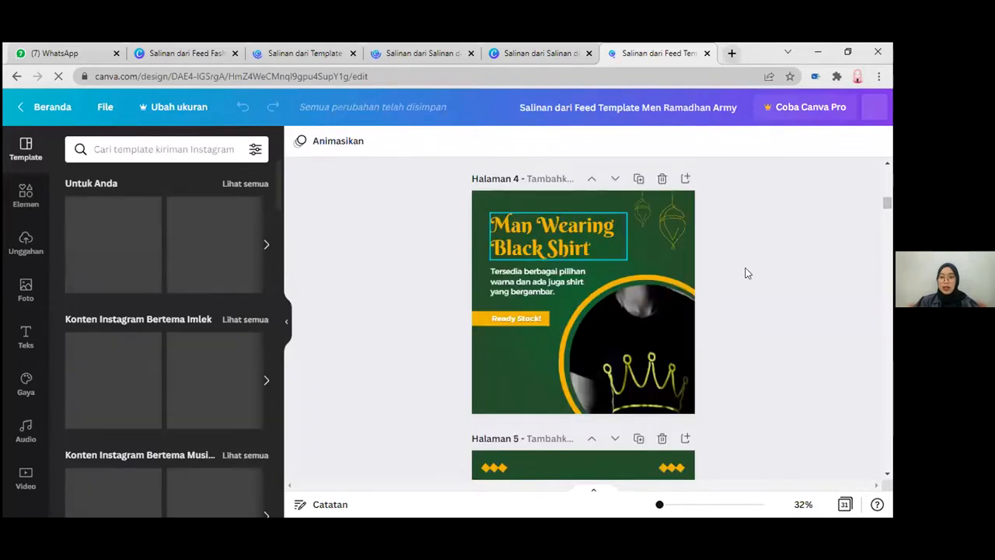
pyautogui.scroll(-1, 606, 275)
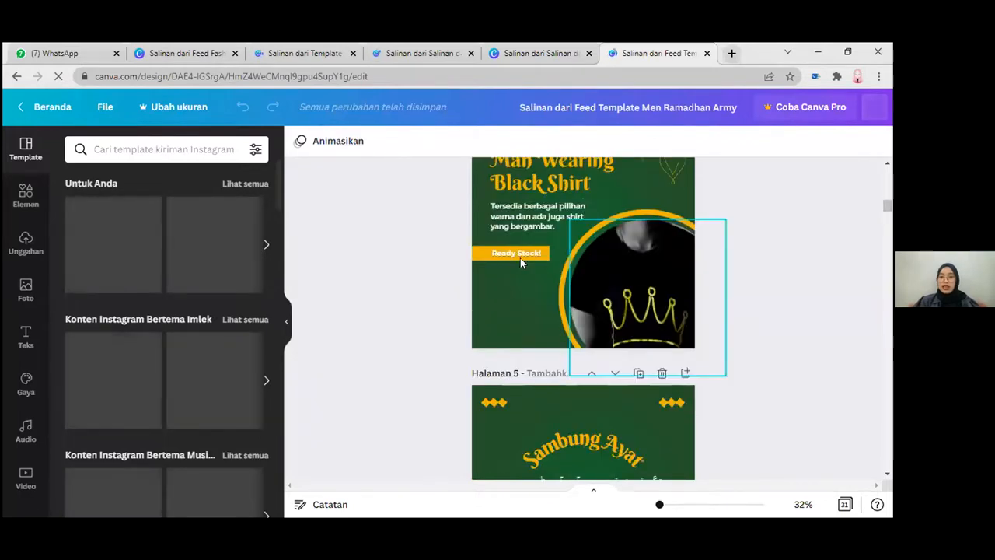
pyautogui.scroll(1, 523, 251)
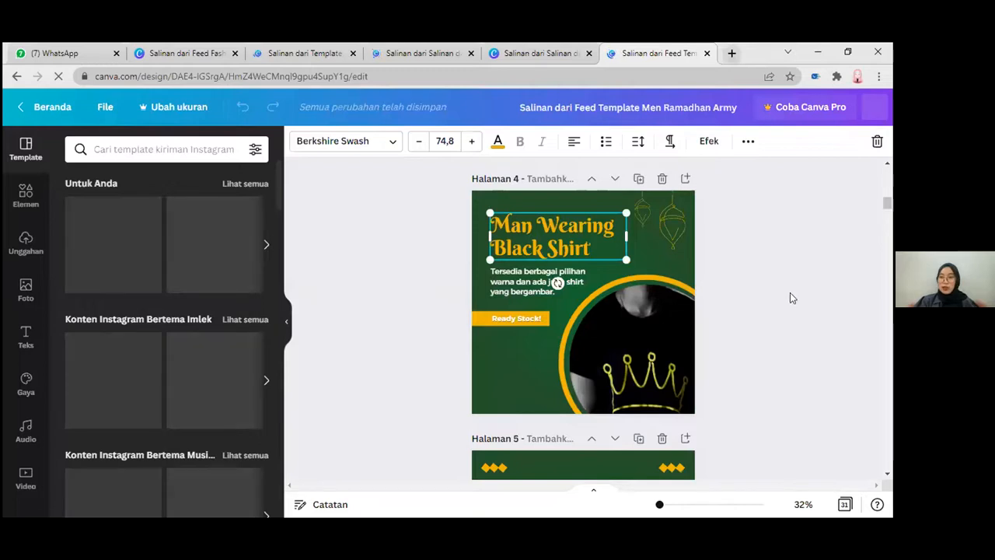
pyautogui.scroll(-2, 764, 315)
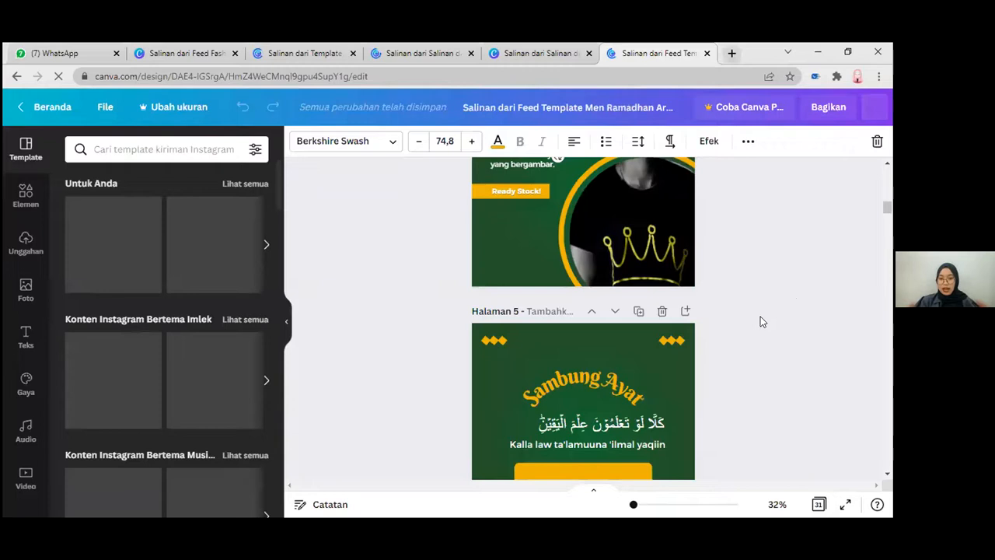
pyautogui.scroll(-5, 761, 322)
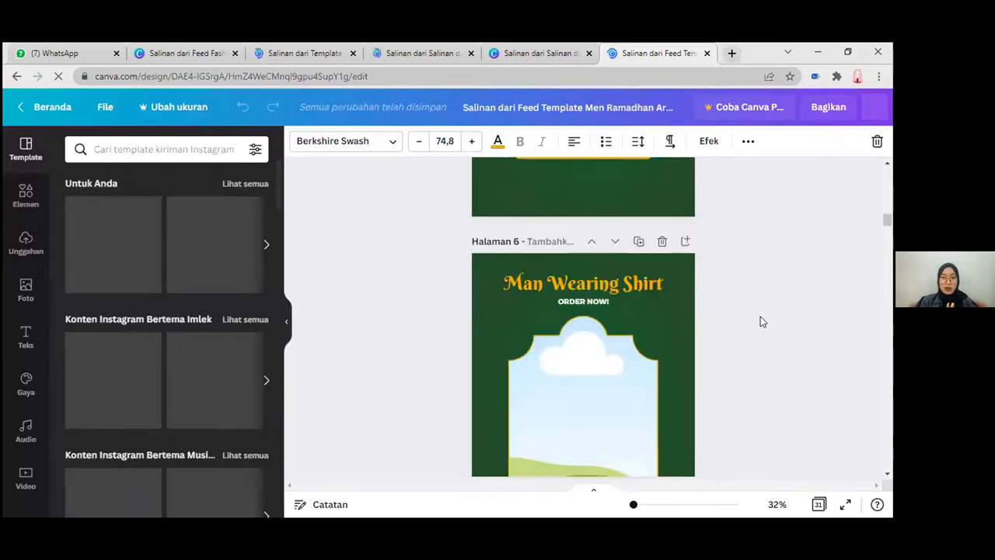
pyautogui.scroll(2, 761, 322)
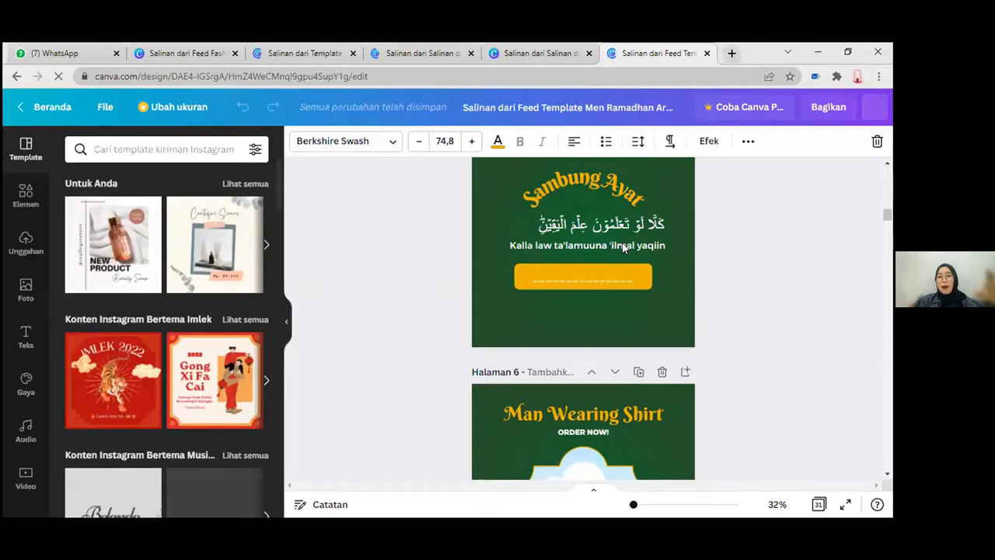
pyautogui.scroll(-1, 586, 274)
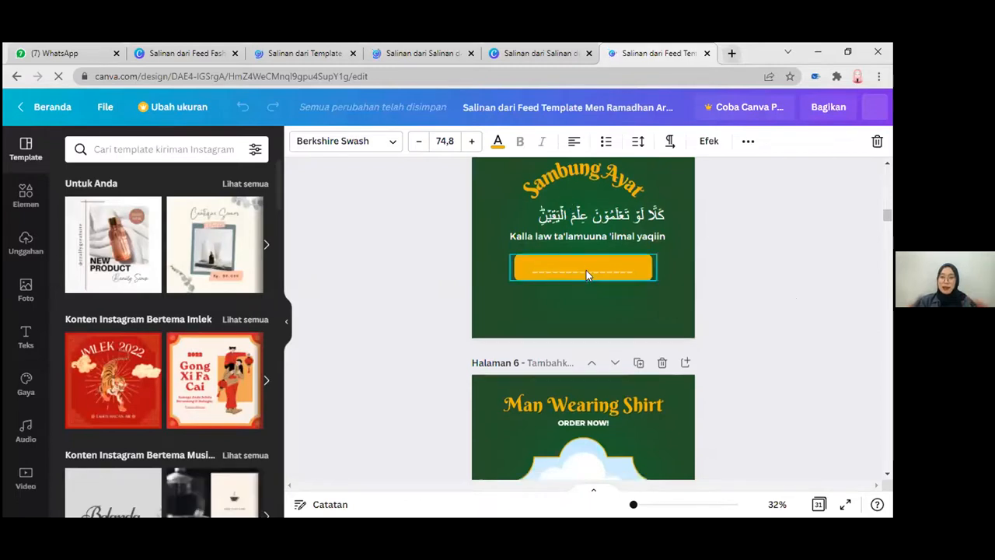
pyautogui.scroll(-2, 587, 275)
pyautogui.scroll(-4, 587, 274)
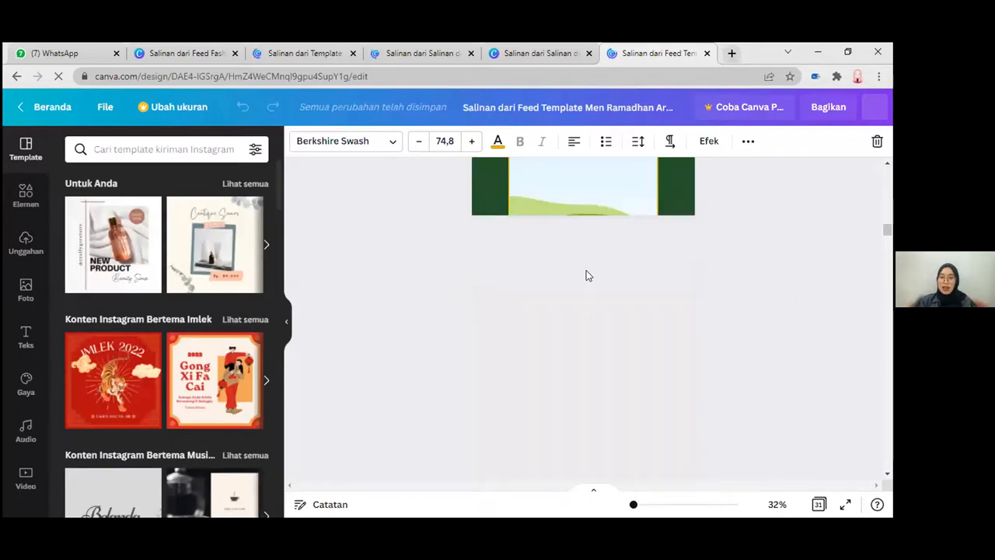
pyautogui.click(535, 48)
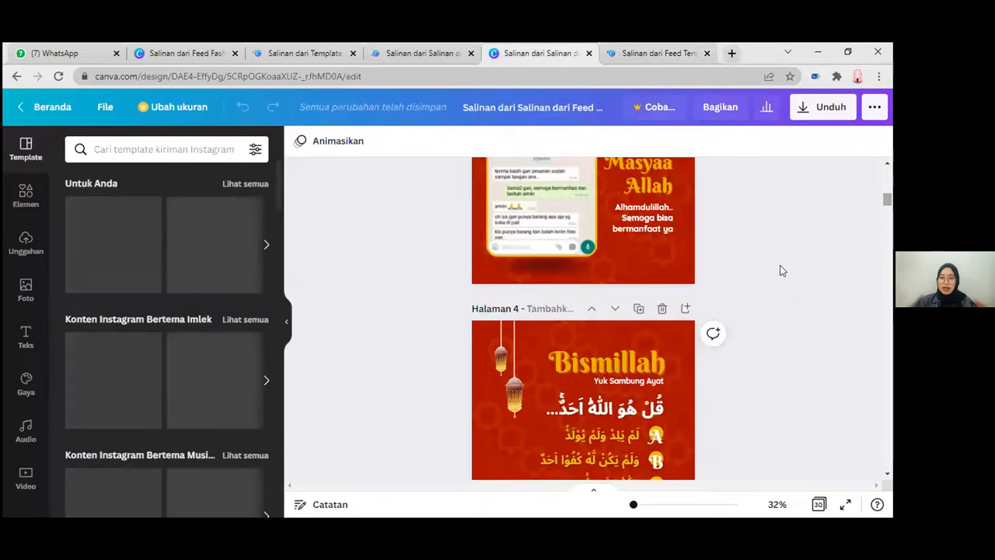
pyautogui.click(363, 49)
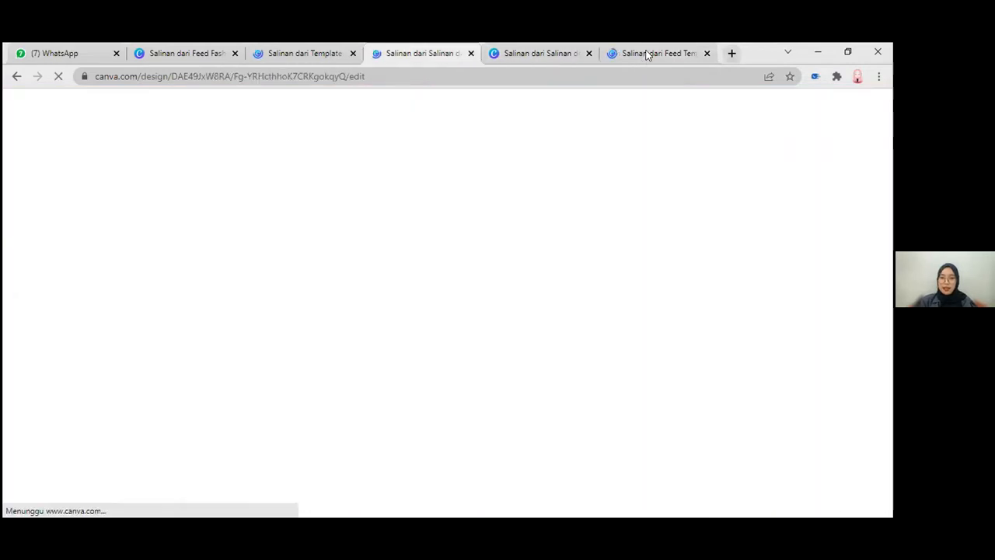
pyautogui.click(658, 54)
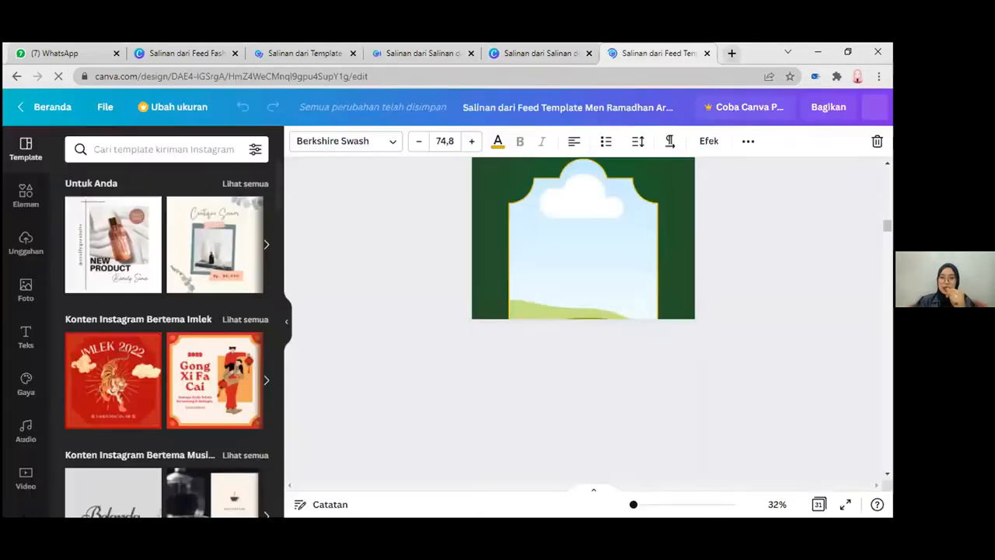
# Step: Compare the Sambung Ayat layout on page 5 with the Man Wearing Shirt layout on page 6
pyautogui.scroll(1, 583, 311)
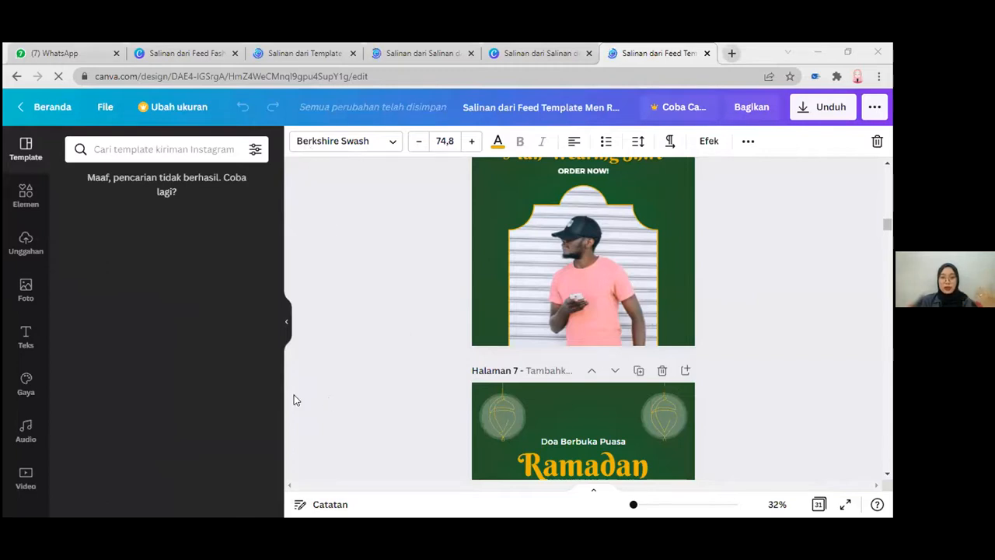
pyautogui.scroll(1, 489, 446)
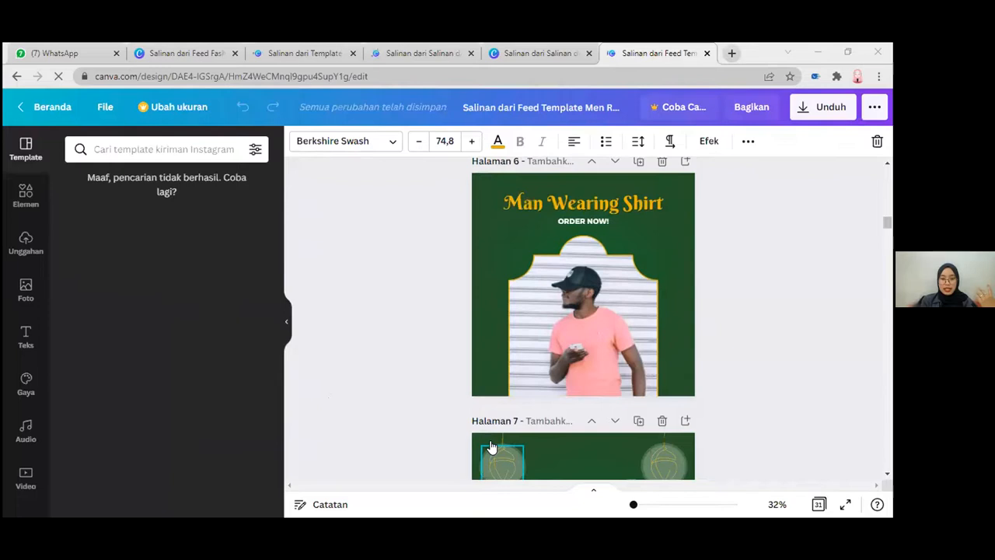
pyautogui.scroll(3, 695, 297)
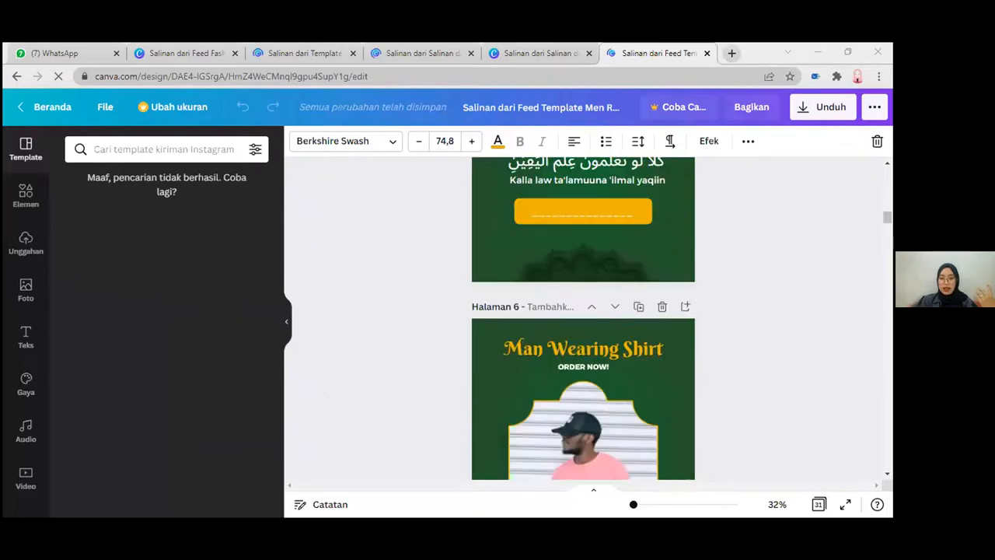
pyautogui.scroll(-1, 583, 319)
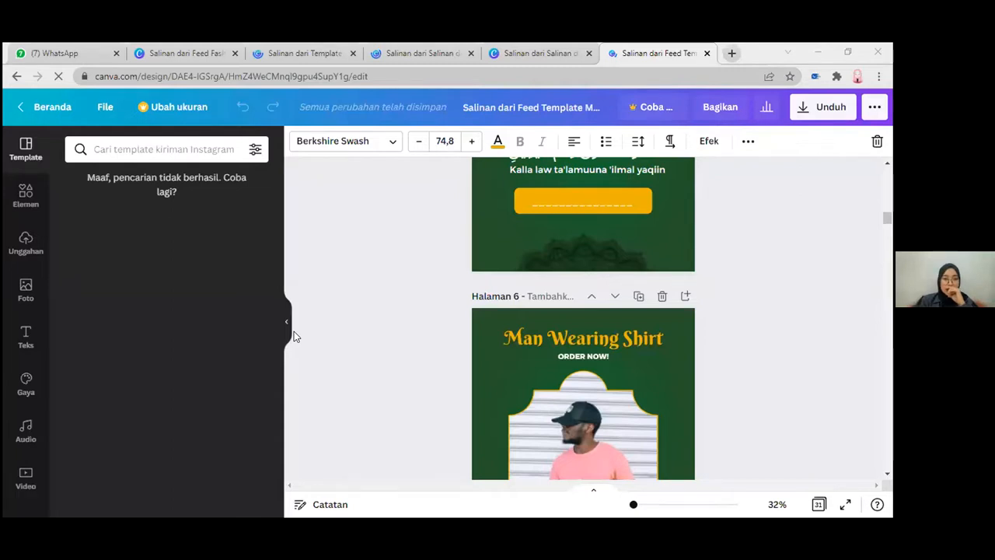
pyautogui.scroll(-2, 294, 332)
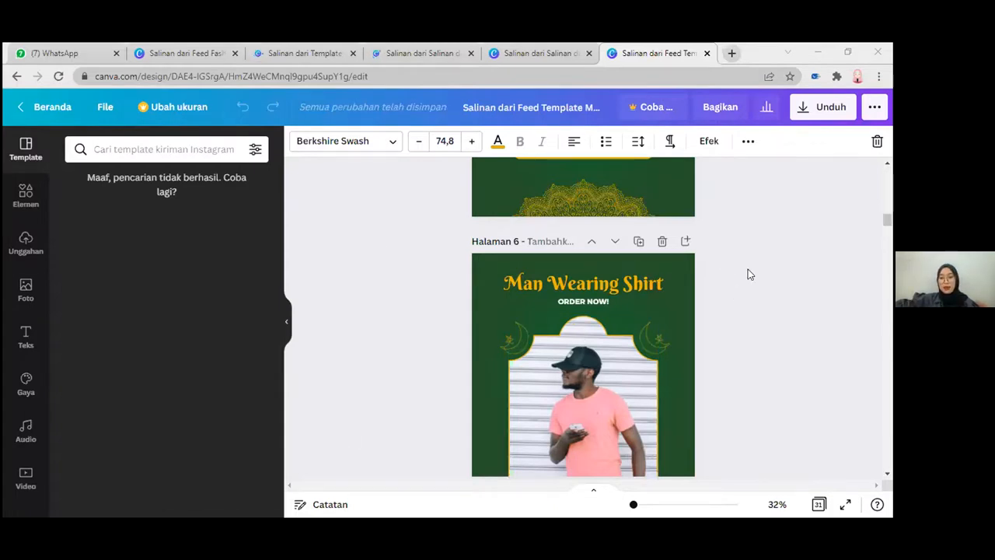
pyautogui.scroll(3, 747, 274)
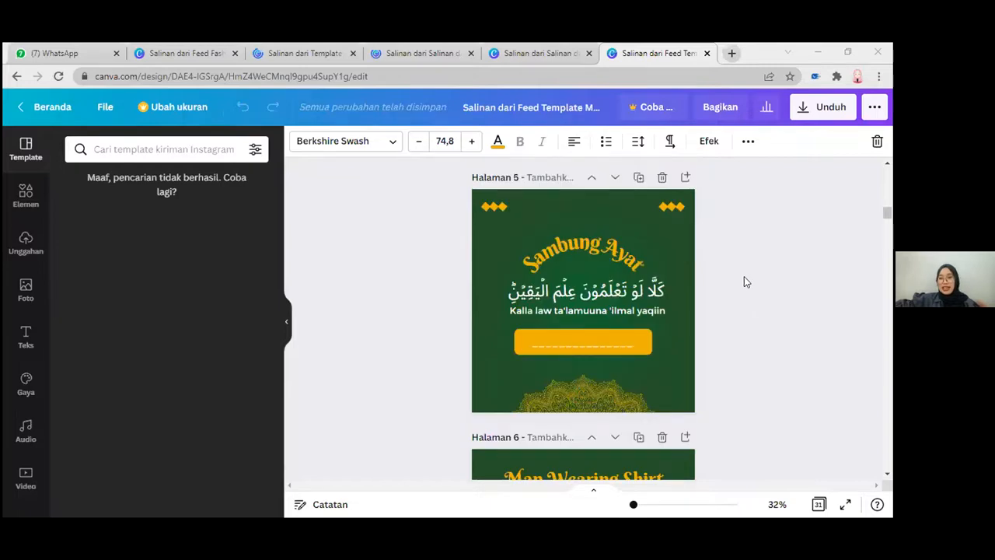
pyautogui.scroll(-3, 745, 282)
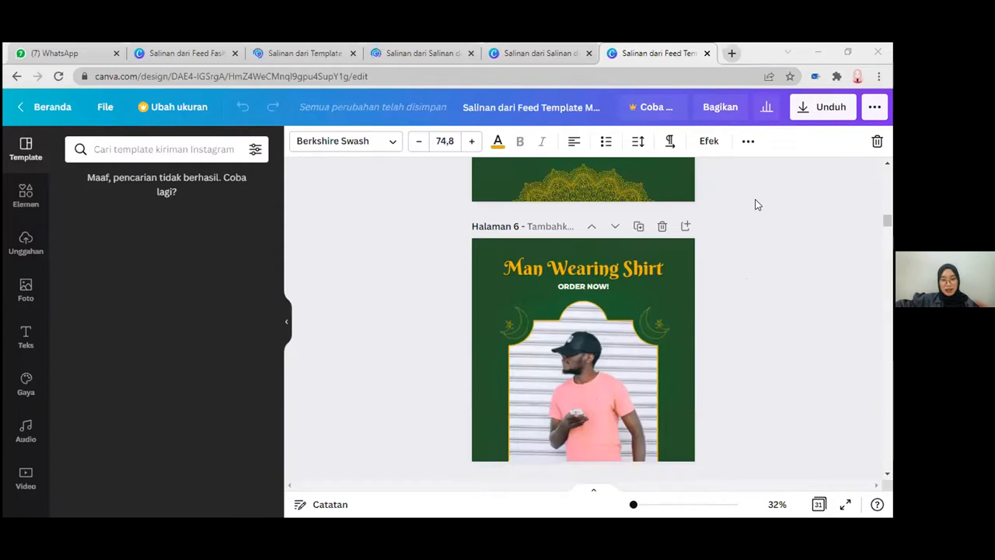
# Step: Examine the Black Shirt, Reminder and Selamat Hari Kartini layouts on pages 8 to 10 of the green Ramadan feed design
pyautogui.scroll(-5, 758, 205)
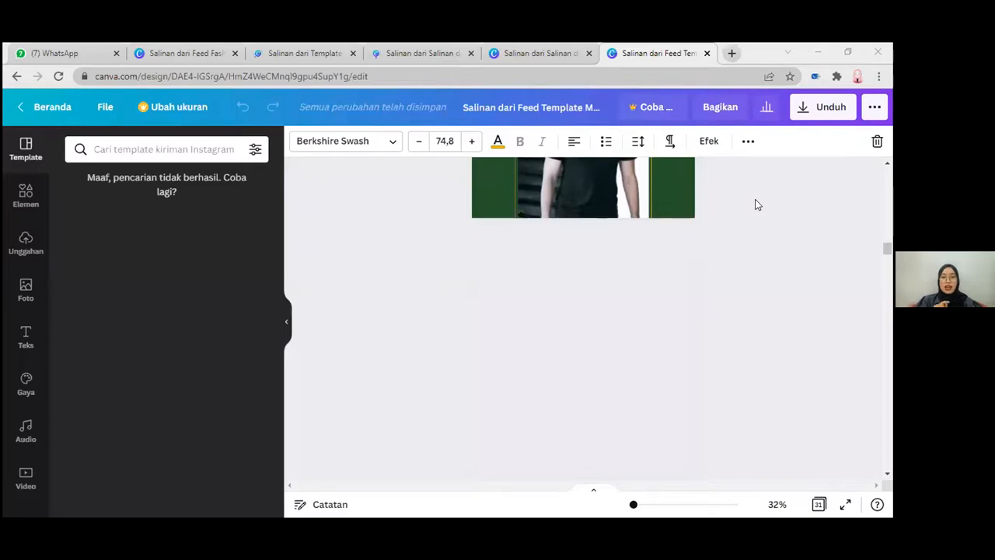
pyautogui.scroll(2, 758, 205)
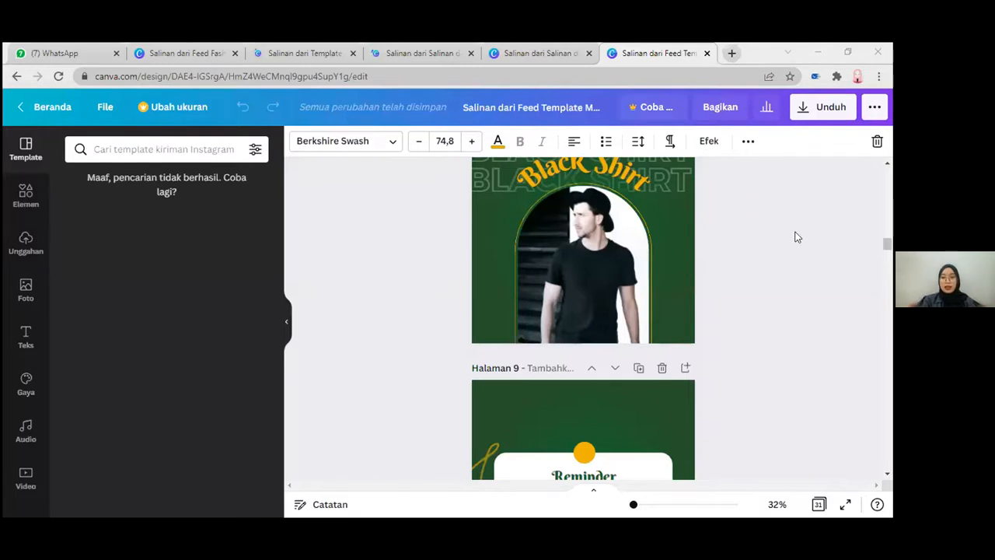
pyautogui.scroll(-1, 796, 237)
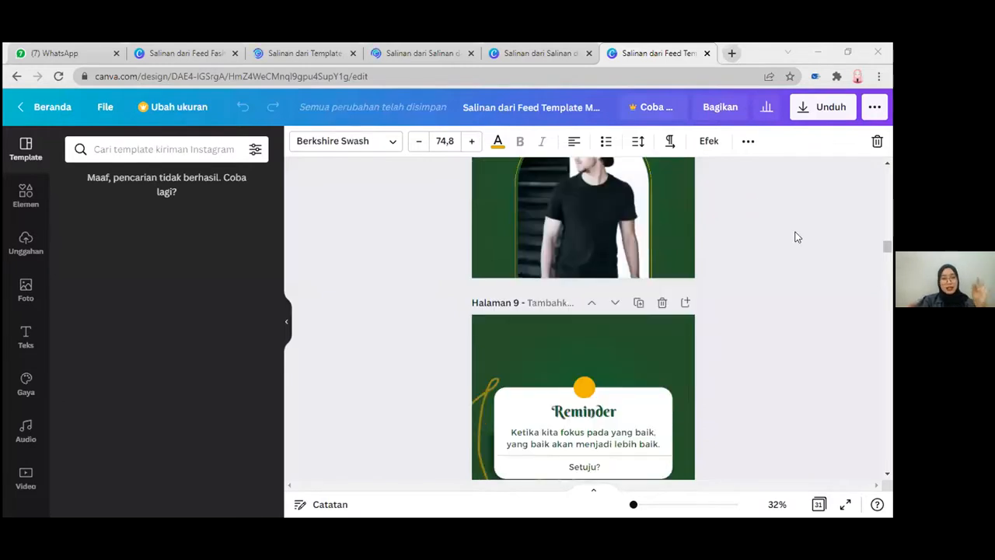
pyautogui.scroll(-2, 797, 237)
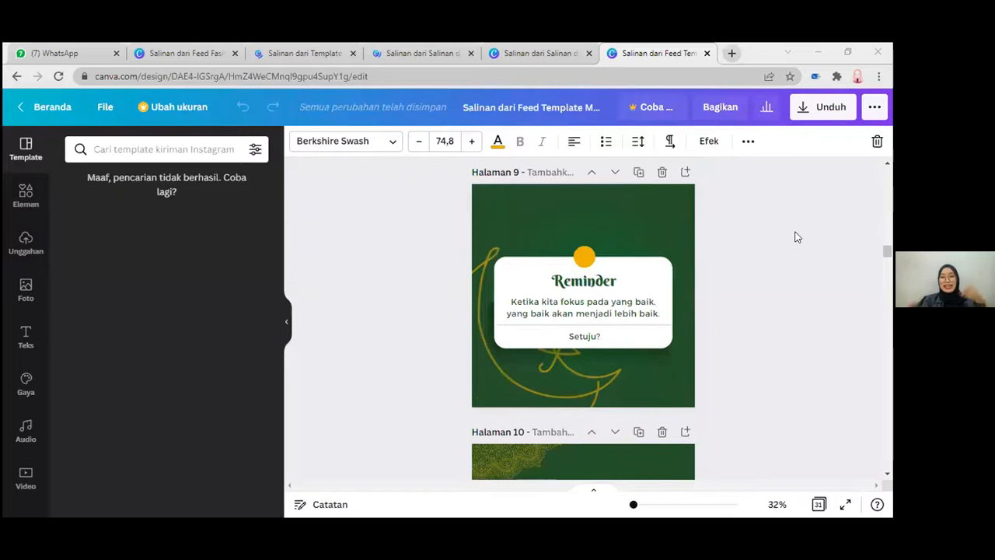
pyautogui.scroll(-1, 797, 237)
pyautogui.scroll(-2, 796, 237)
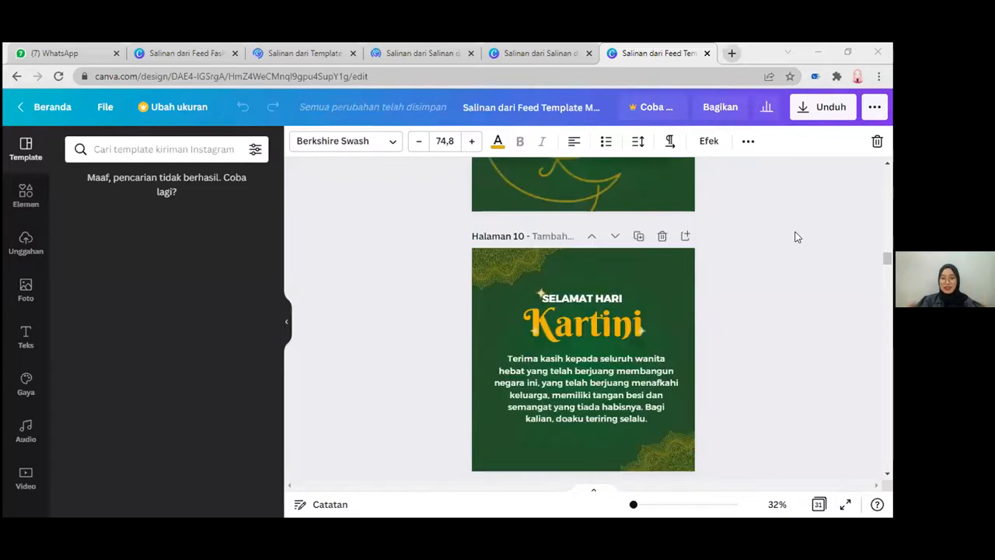
pyautogui.scroll(-1, 796, 237)
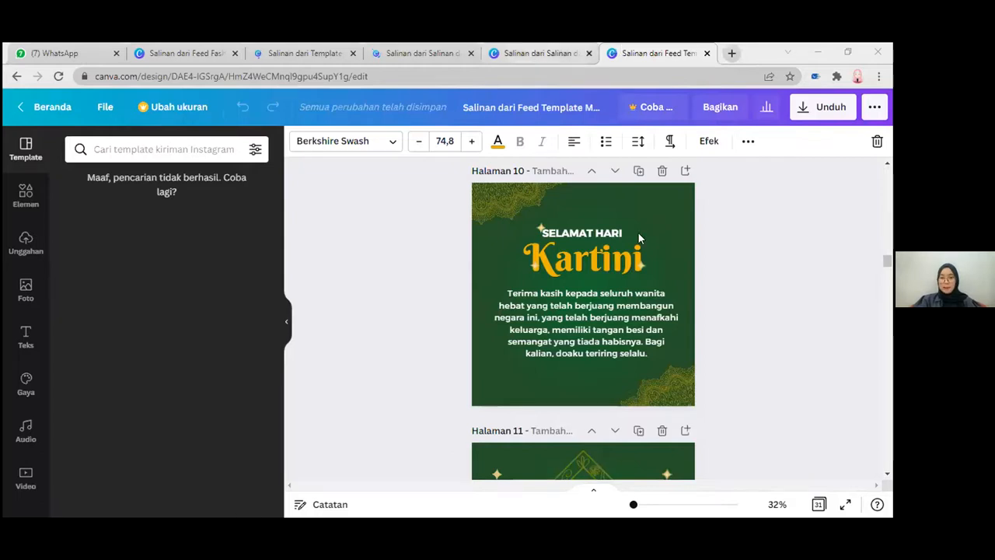
# Step: Return to the green feed design and examine the Lailatul Qadar and Man Wearing White Shirt layouts on pages 11 and 12
pyautogui.click(542, 53)
pyautogui.click(649, 62)
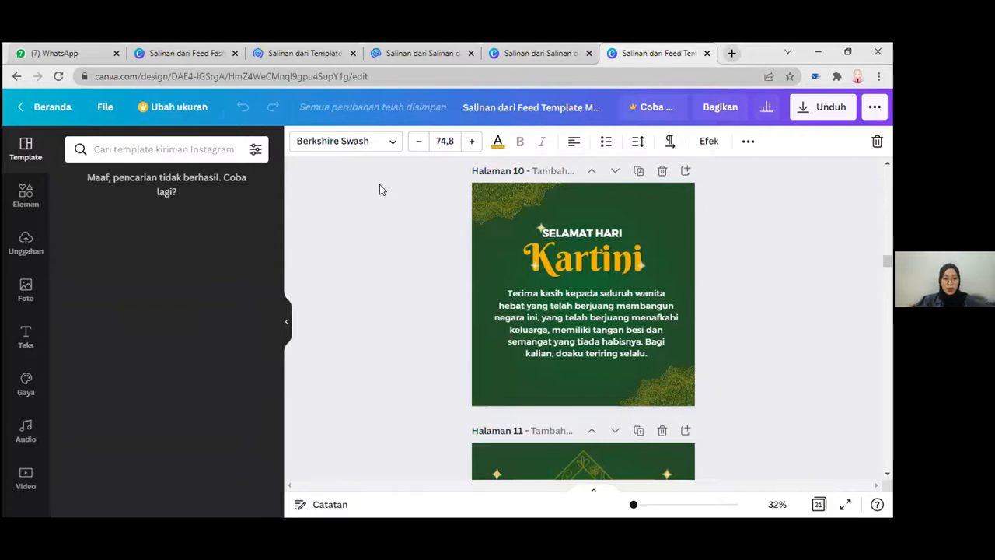
pyautogui.scroll(-2, 380, 187)
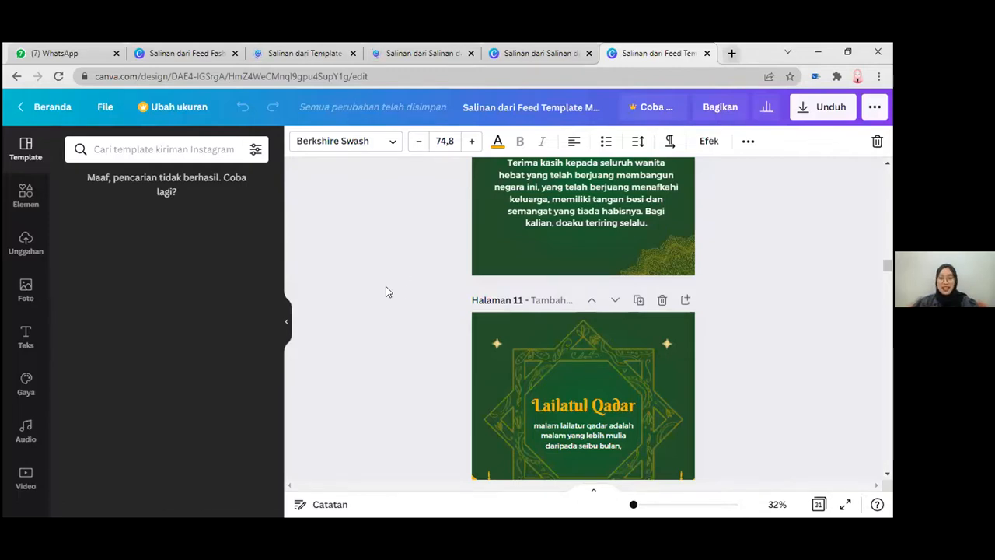
pyautogui.scroll(-2, 396, 288)
pyautogui.scroll(-3, 405, 289)
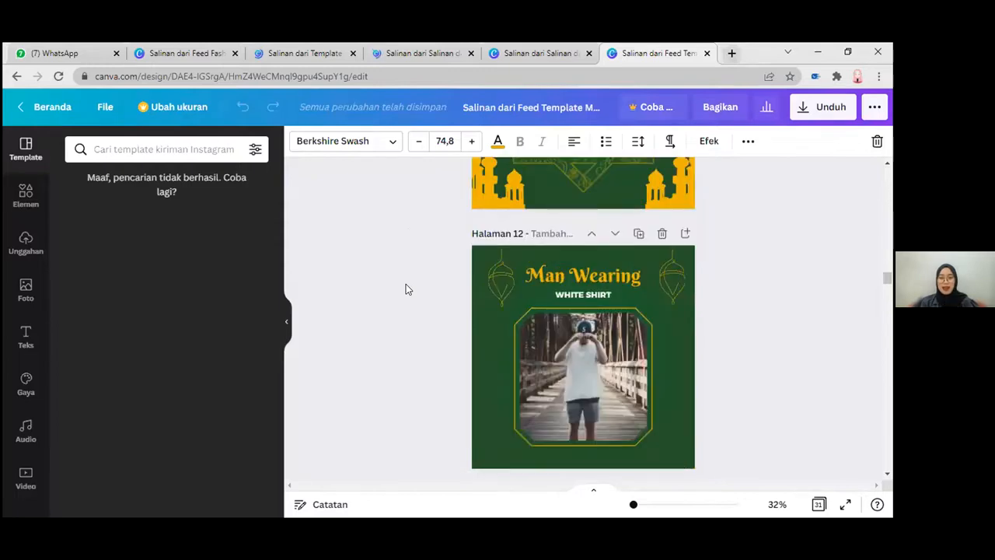
pyautogui.scroll(-1, 502, 233)
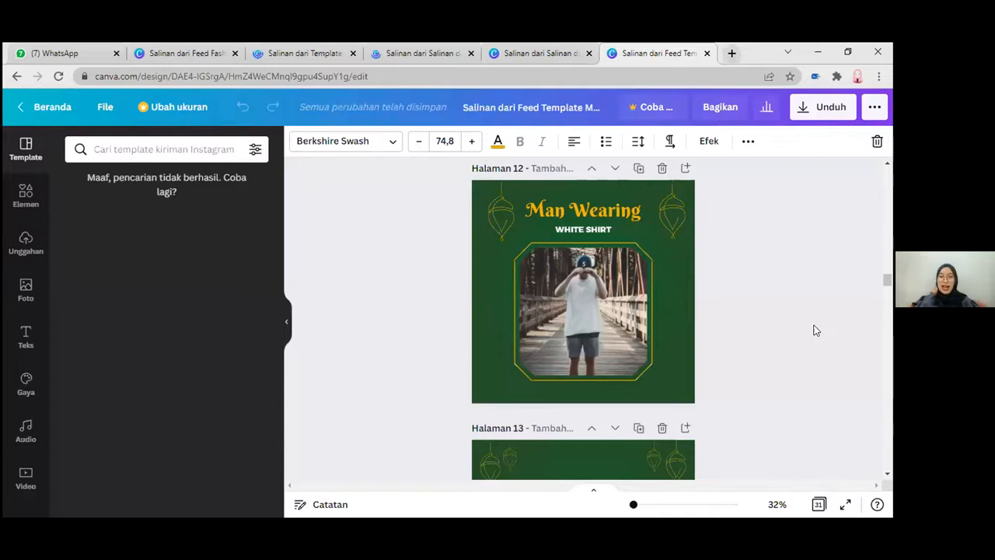
# Step: Examine the Black Shirt Rekomended, Mitos atau Fakta, White Shirt and Kepo Dong layouts on pages 14 to 17
pyautogui.scroll(-6, 815, 330)
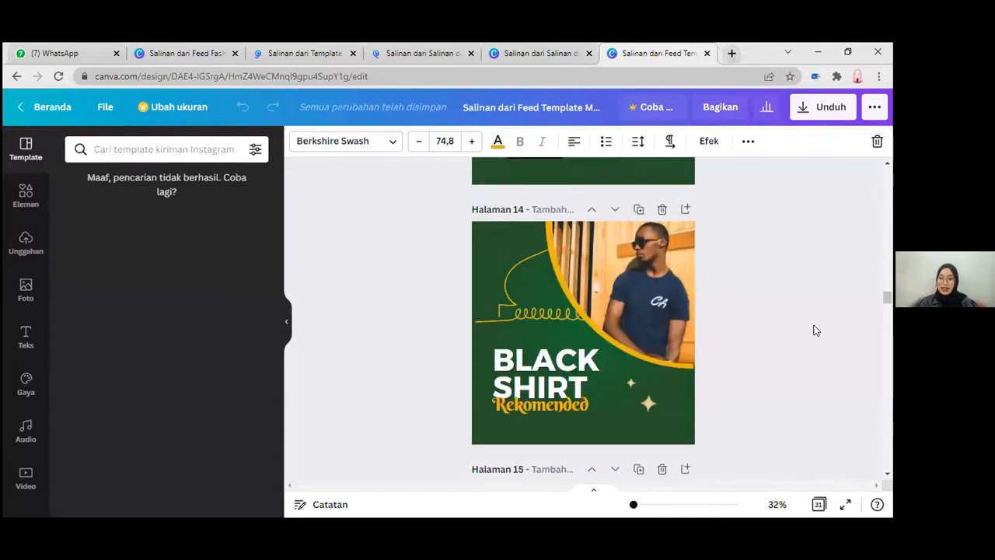
pyautogui.scroll(-2, 815, 330)
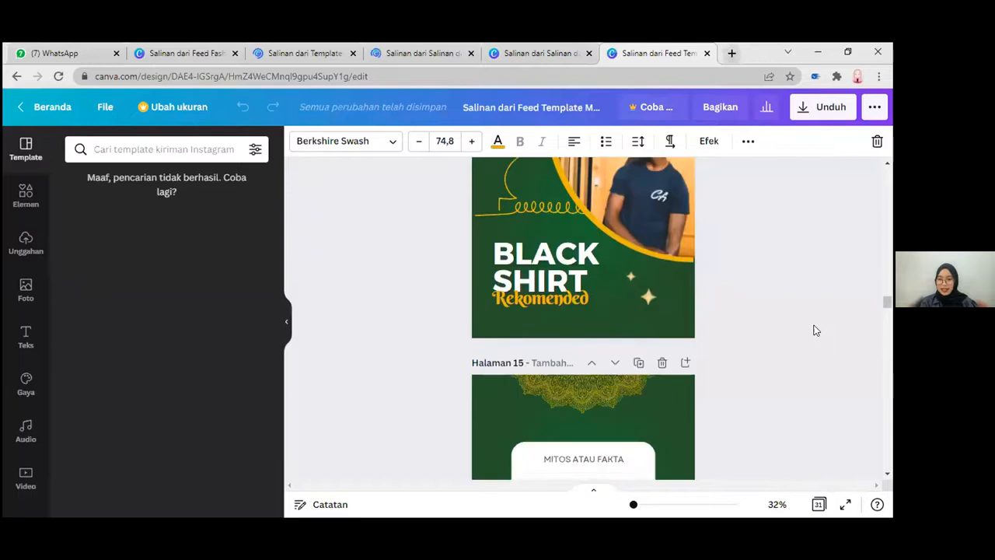
pyautogui.scroll(-2, 814, 330)
pyautogui.scroll(-1, 815, 330)
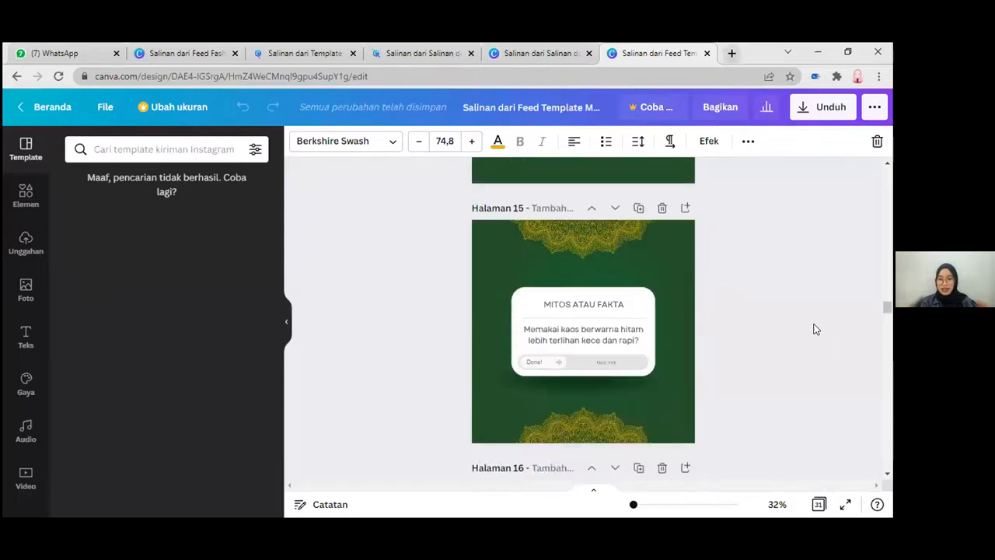
pyautogui.scroll(-1, 815, 330)
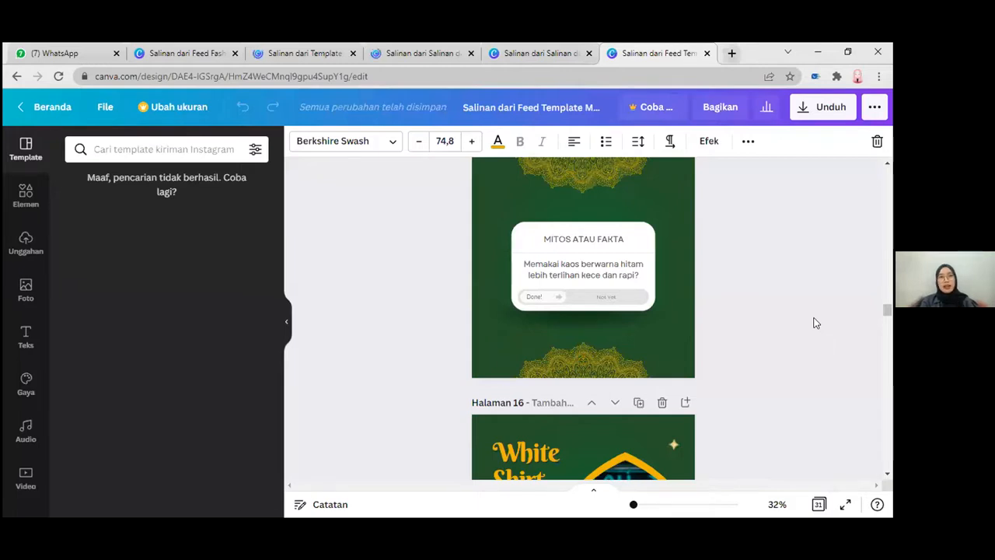
pyautogui.scroll(-3, 815, 322)
pyautogui.scroll(-1, 815, 322)
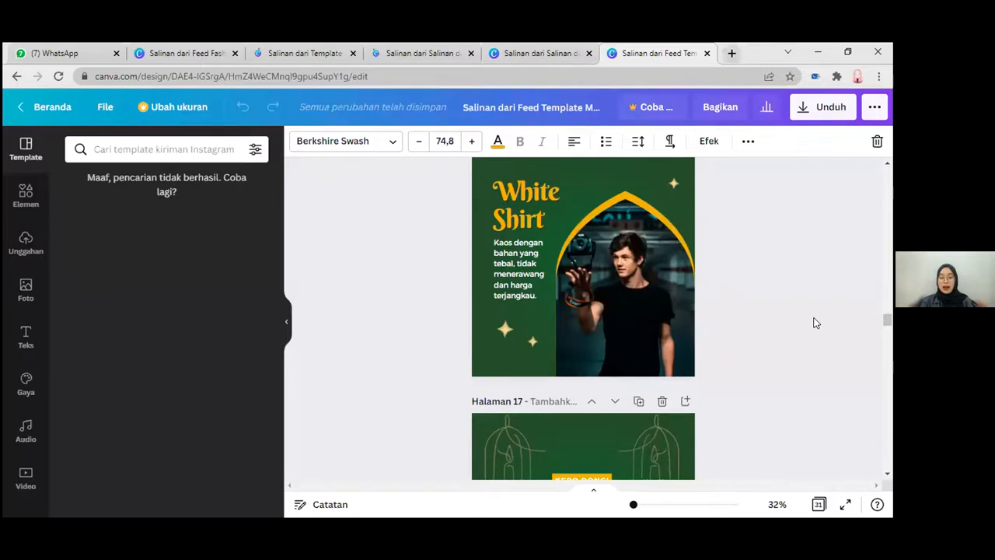
pyautogui.scroll(-2, 679, 319)
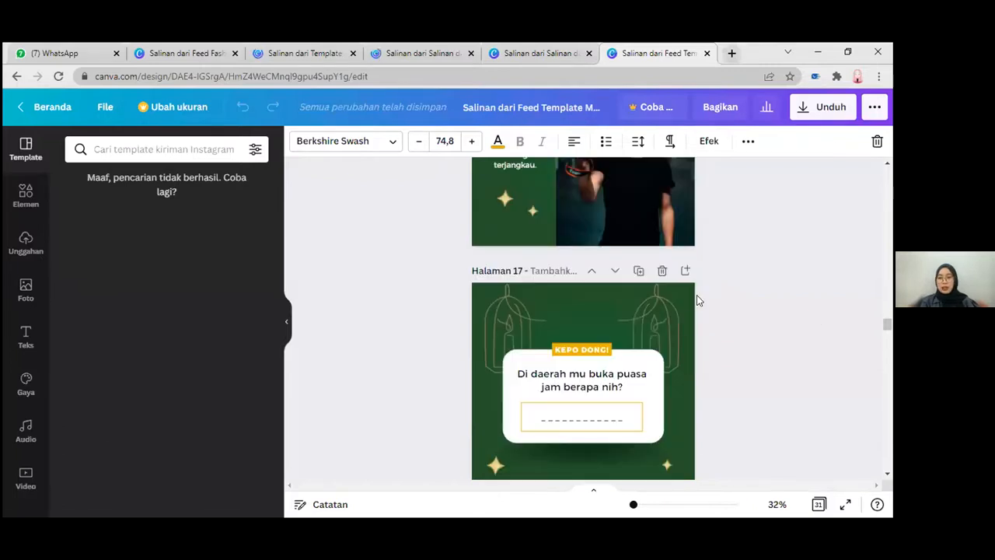
pyautogui.scroll(-1, 716, 281)
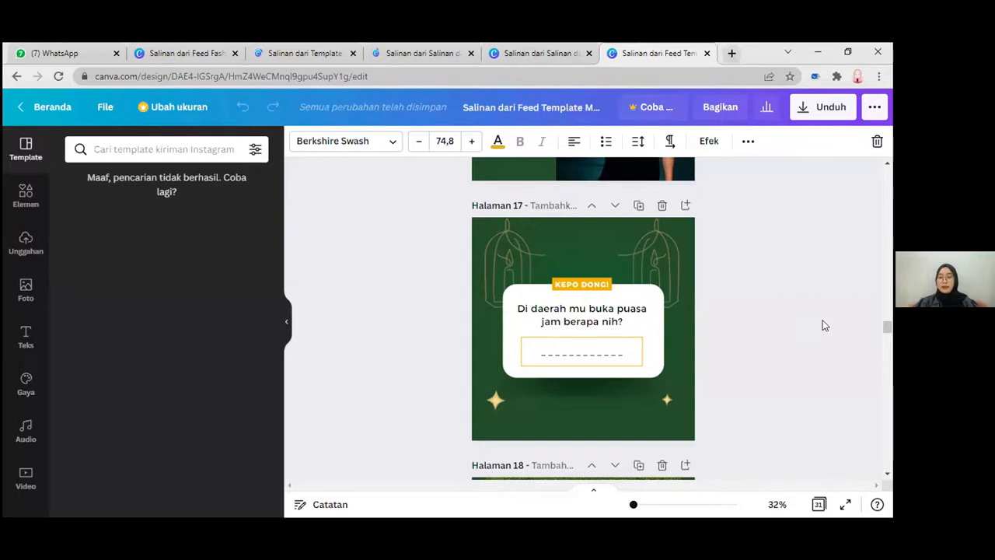
# Step: Examine the Ramadan Deals layout on page 18 and the Big Sale Ramadhan layout on page 19, continuing past them
pyautogui.scroll(-1, 871, 311)
pyautogui.scroll(-2, 589, 378)
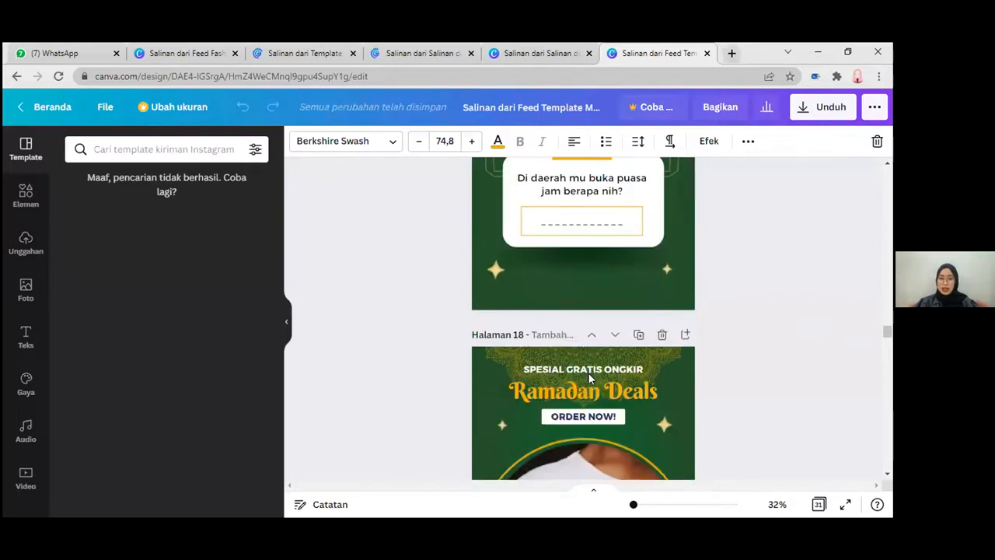
pyautogui.scroll(-2, 589, 379)
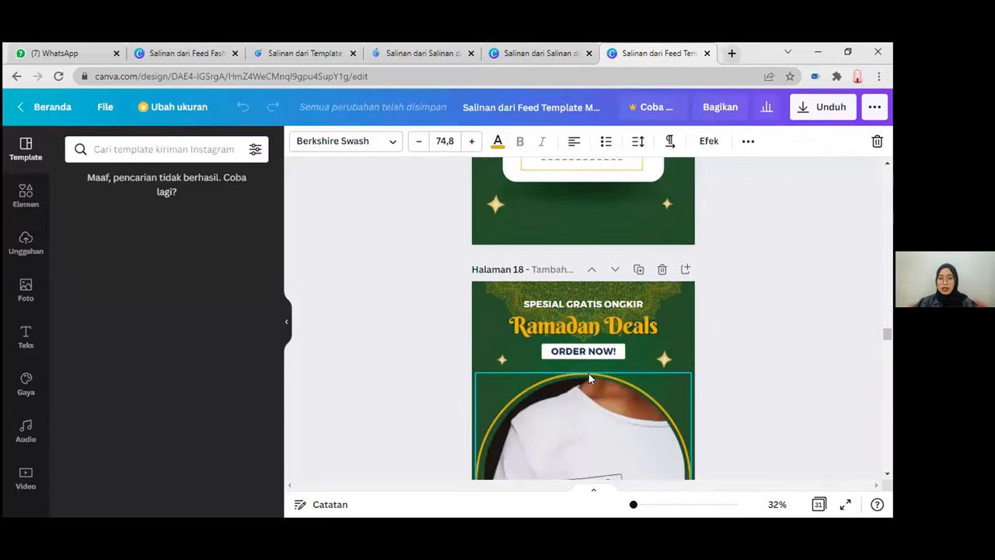
pyautogui.scroll(-2, 589, 378)
pyautogui.scroll(-2, 589, 379)
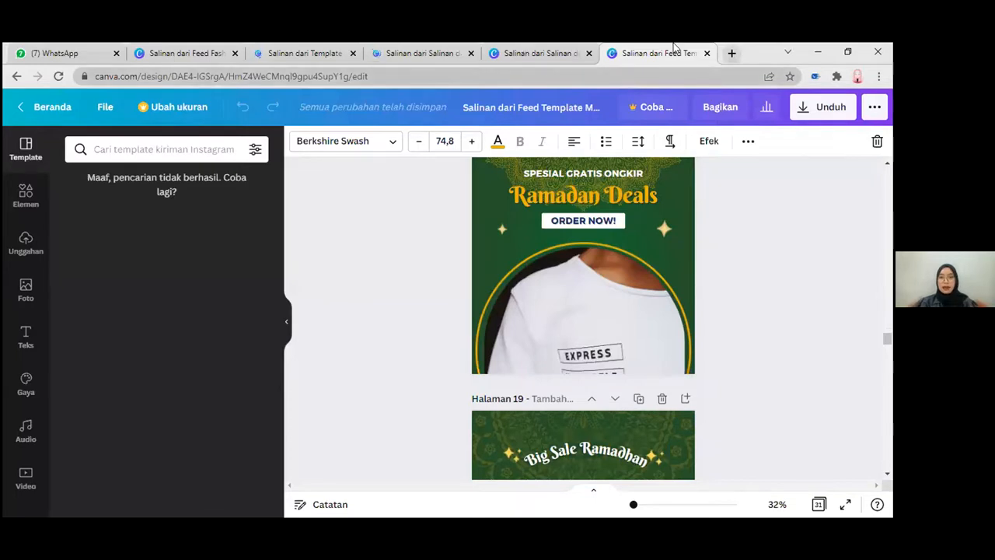
pyautogui.scroll(-2, 755, 253)
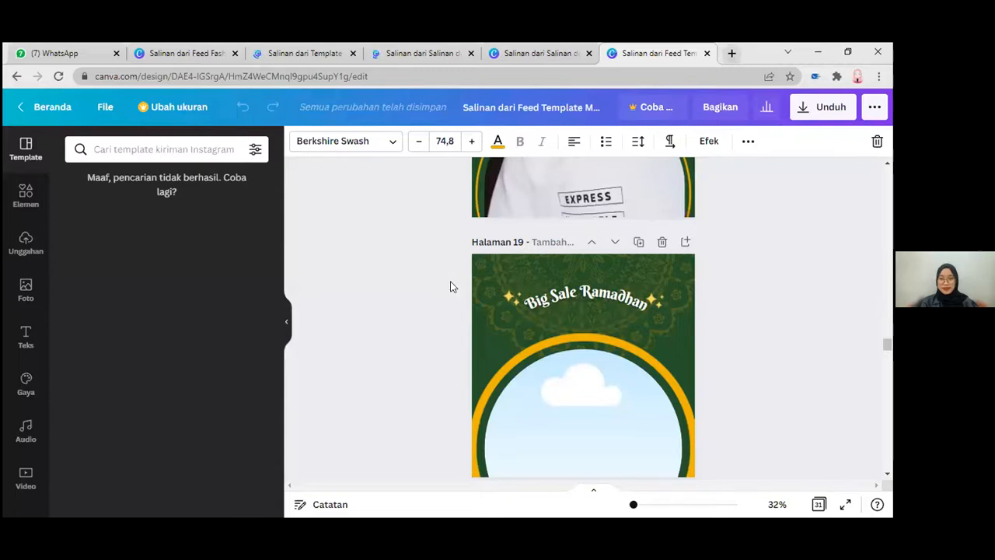
pyautogui.scroll(-10, 450, 287)
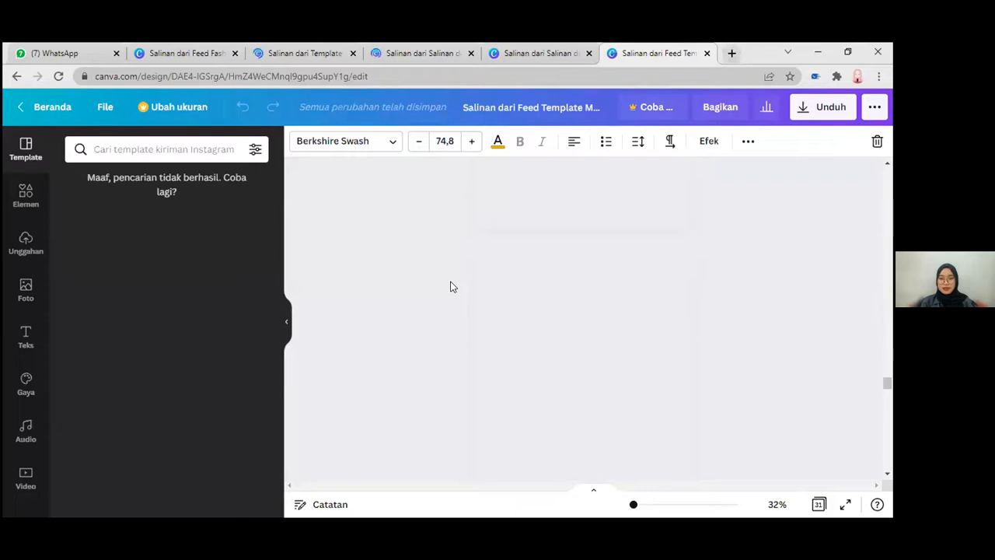